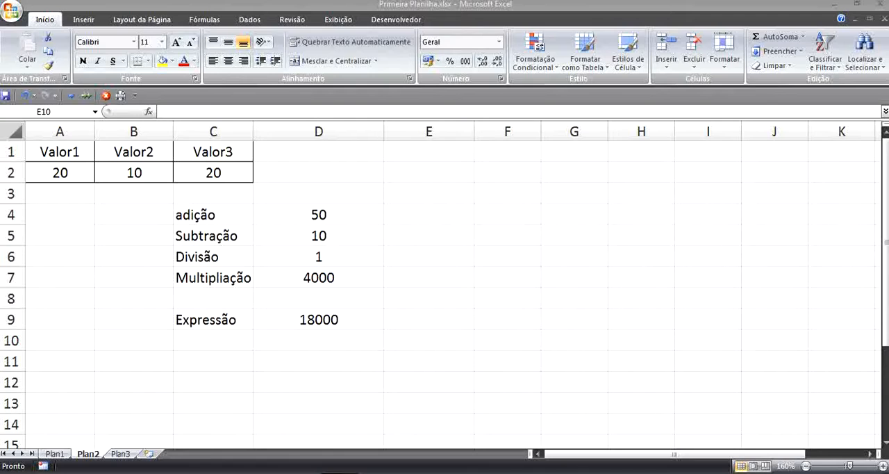
{"action": "left_click", "coordinate": [527, 264]}
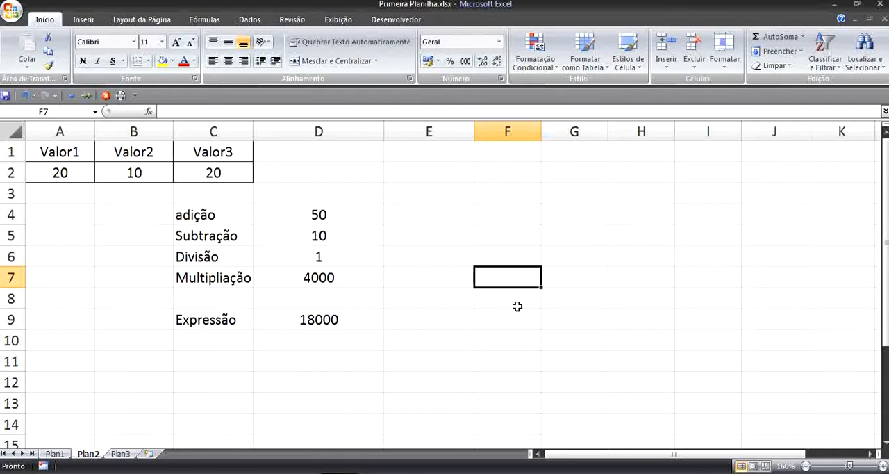
{"action": "type", "text": "="}
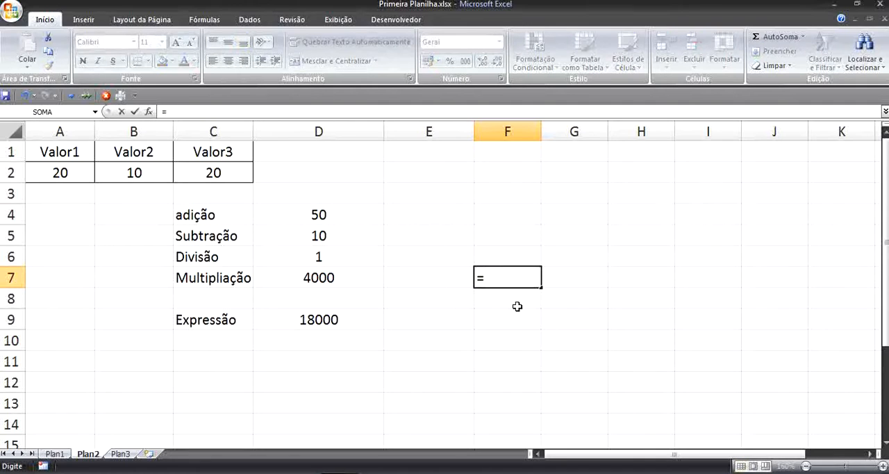
{"action": "type", "text": "se"}
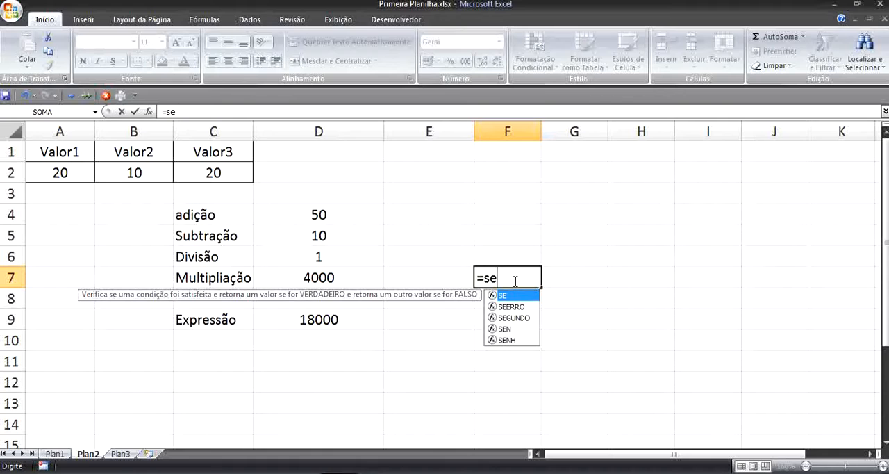
{"action": "left_click", "coordinate": [609, 238]}
{"action": "left_click", "coordinate": [527, 284]}
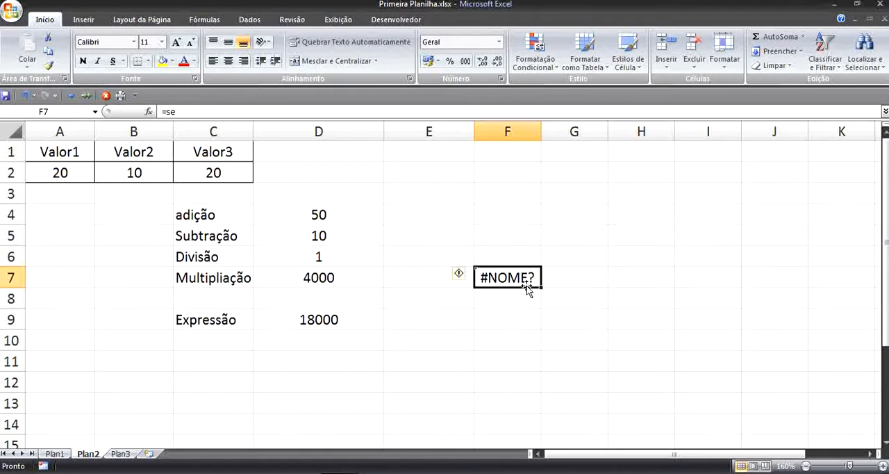
{"action": "key", "text": "Delete"}
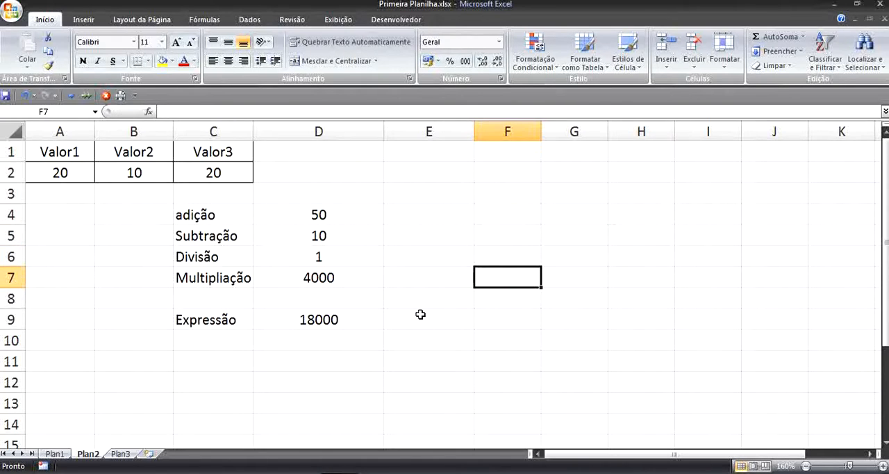
- Switch to the Plan3 sheet and narrow columns B and C
{"action": "left_click", "coordinate": [121, 454]}
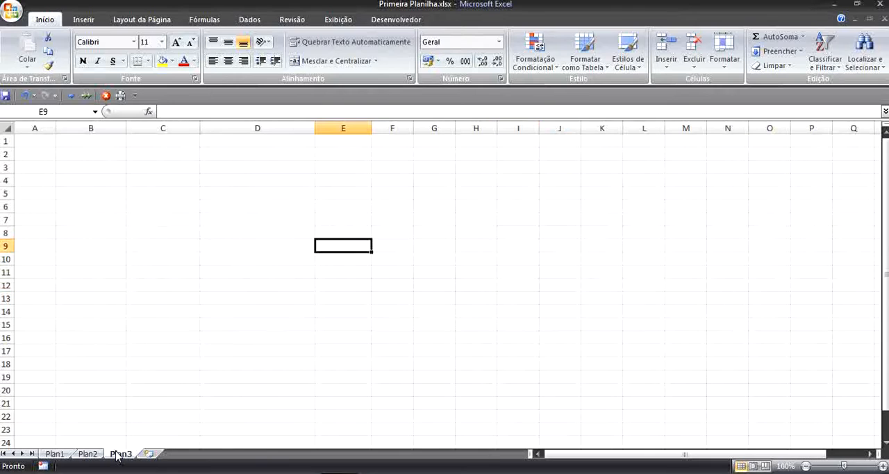
{"action": "left_click", "coordinate": [205, 309]}
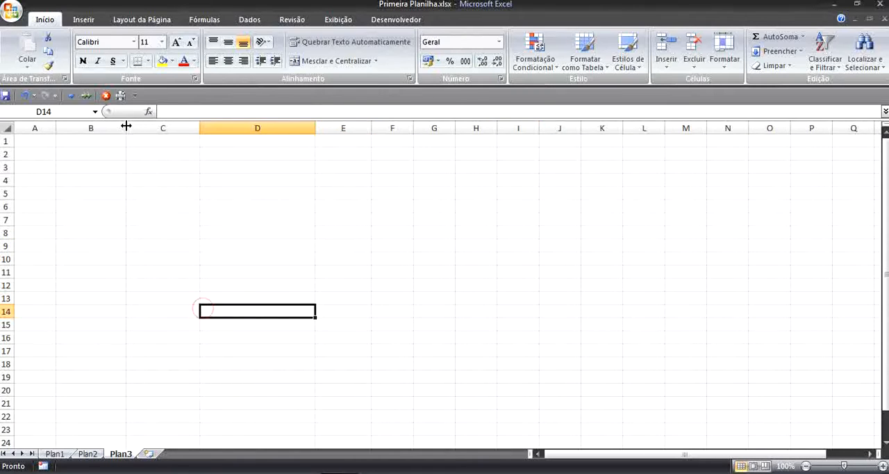
{"action": "left_click_drag", "start_coordinate": [126, 128], "coordinate": [107, 131]}
{"action": "left_click_drag", "start_coordinate": [181, 128], "coordinate": [171, 127]}
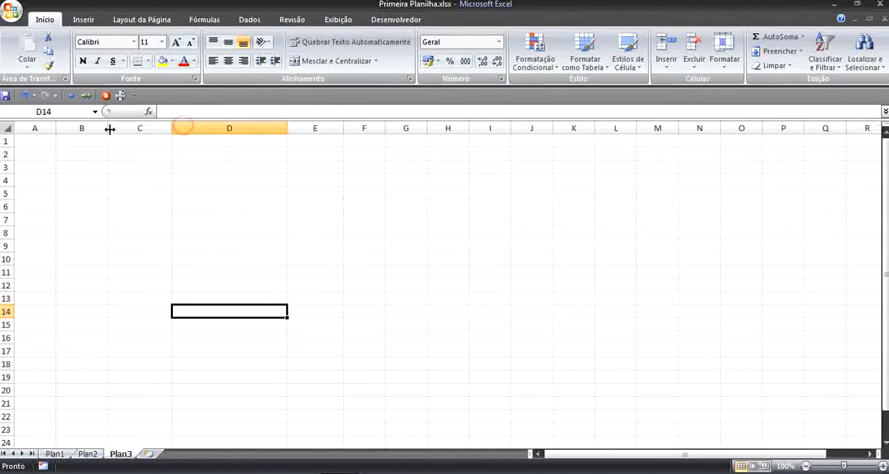
{"action": "left_click_drag", "start_coordinate": [108, 128], "coordinate": [101, 130]}
{"action": "left_click_drag", "start_coordinate": [169, 127], "coordinate": [156, 128]}
{"action": "left_click", "coordinate": [150, 165]}
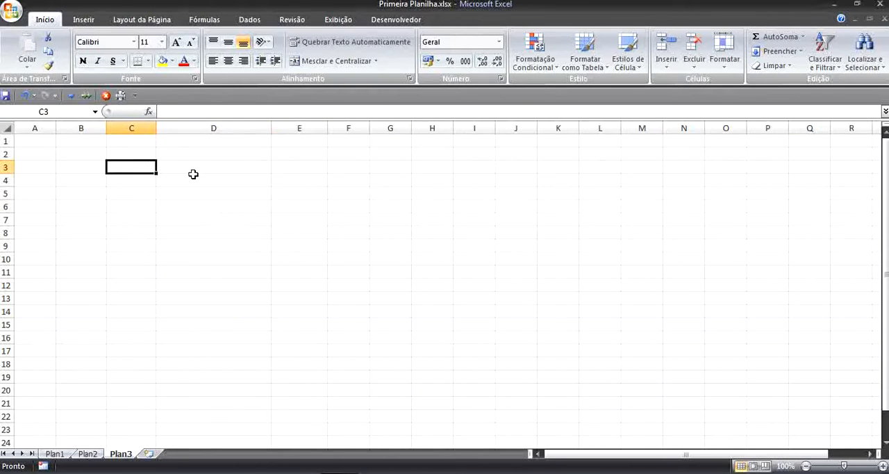
- Enter the label "Nota1" in cell A2
{"action": "left_click", "coordinate": [34, 154]}
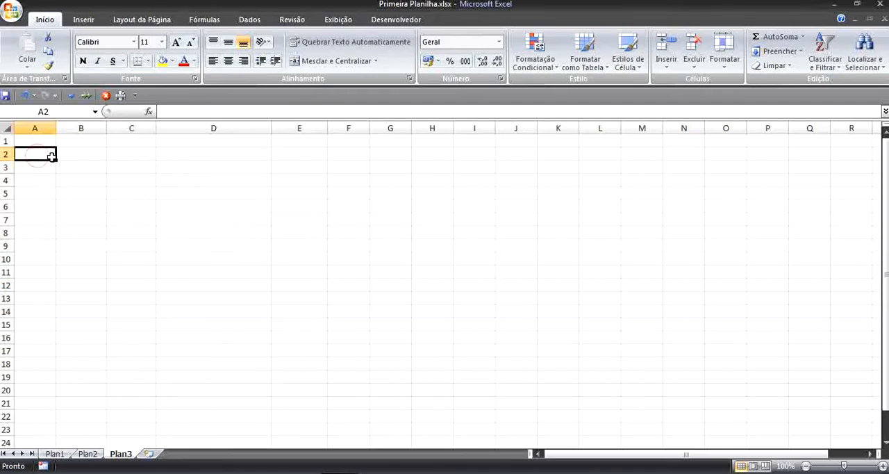
{"action": "type", "text": "Aula"}
{"action": "key", "text": "BackSpace"}
{"action": "key", "text": "BackSpace"}
{"action": "key", "text": "BackSpace"}
{"action": "key", "text": "BackSpace"}
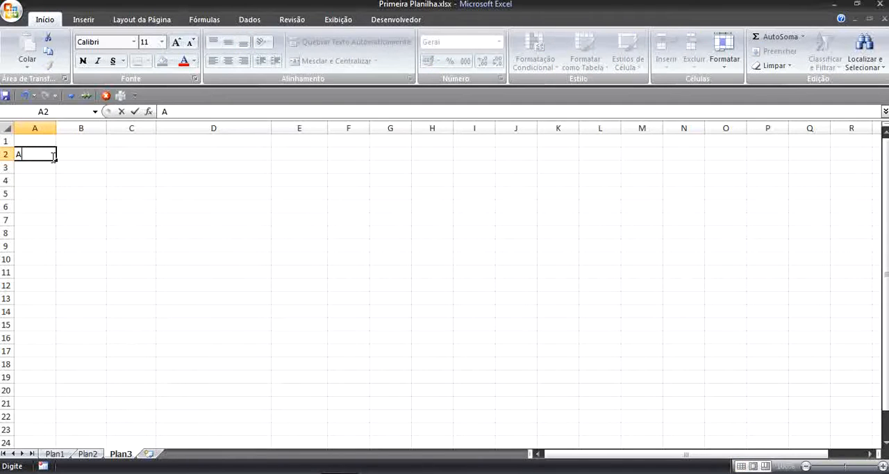
{"action": "type", "text": "Nota1"}
{"action": "key", "text": "Return"}
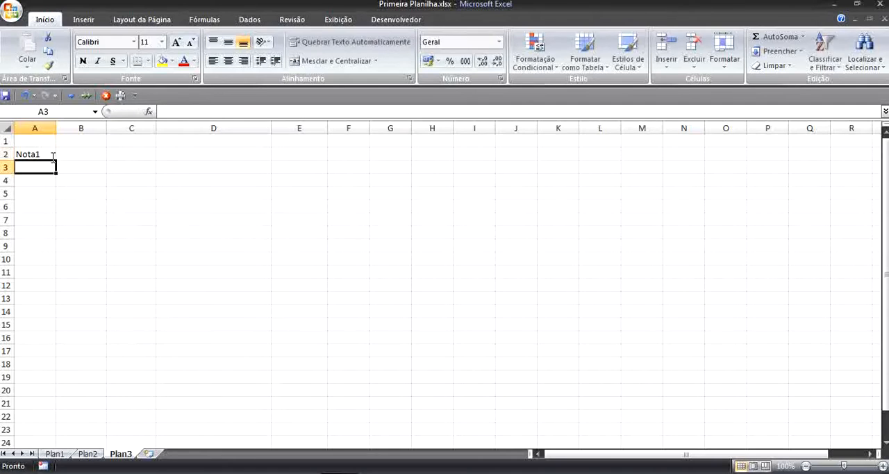
- Enter the labels "nota2", "nota3" and "nota4" in cells A3 to A5
{"action": "type", "text": "no"}
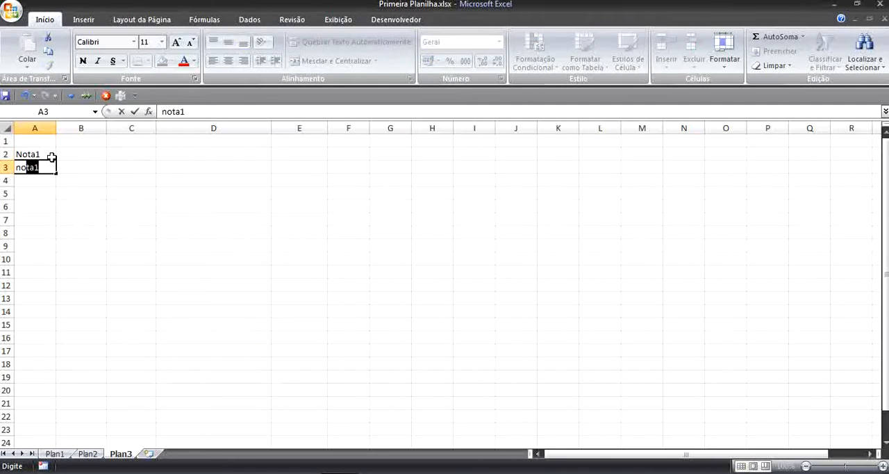
{"action": "type", "text": "ta2"}
{"action": "key", "text": "Return"}
{"action": "type", "text": "nota3"}
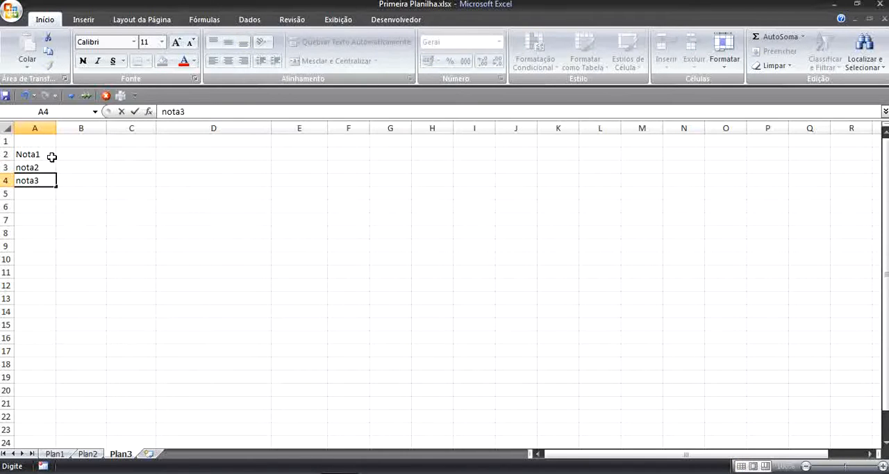
{"action": "key", "text": "Return"}
{"action": "type", "text": "nota"}
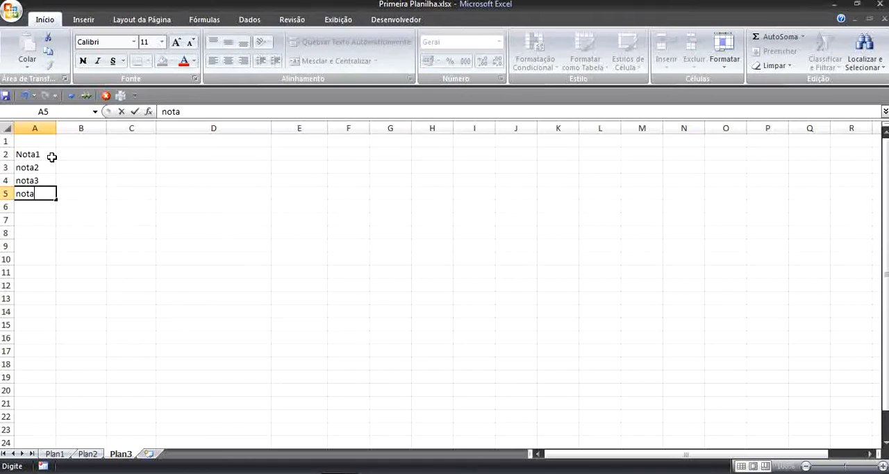
{"action": "type", "text": "4"}
{"action": "key", "text": "Return"}
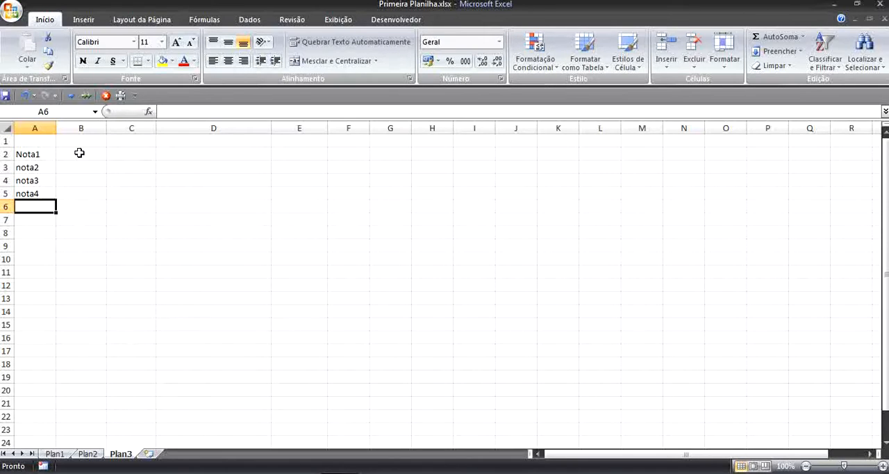
- Enter the grades 5, 6, 7 and 8 in cells B2 to B5
{"action": "left_click", "coordinate": [78, 152]}
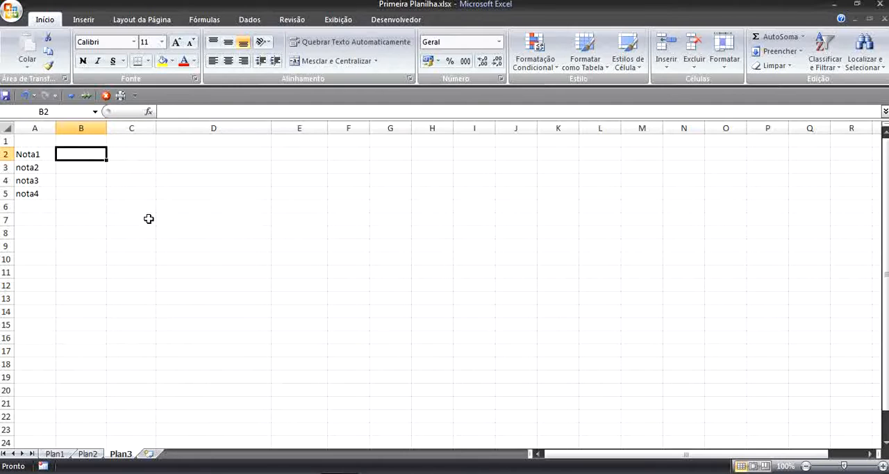
{"action": "type", "text": "5"}
{"action": "left_click", "coordinate": [92, 168]}
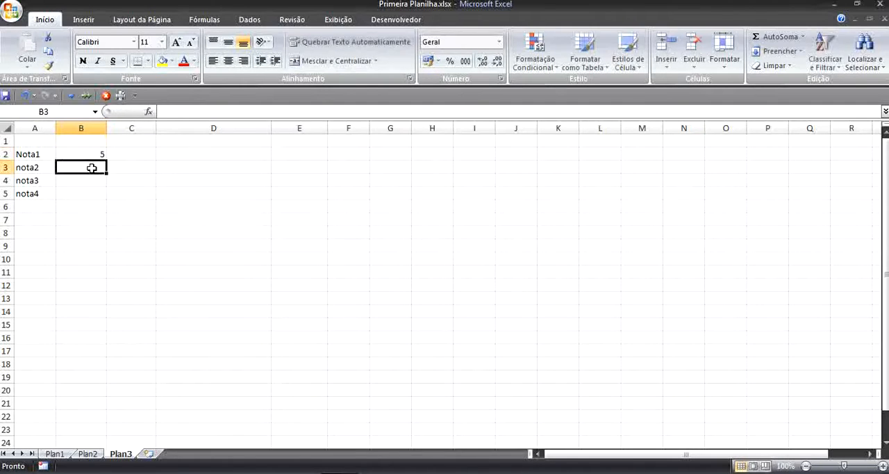
{"action": "type", "text": "6"}
{"action": "left_click", "coordinate": [94, 180]}
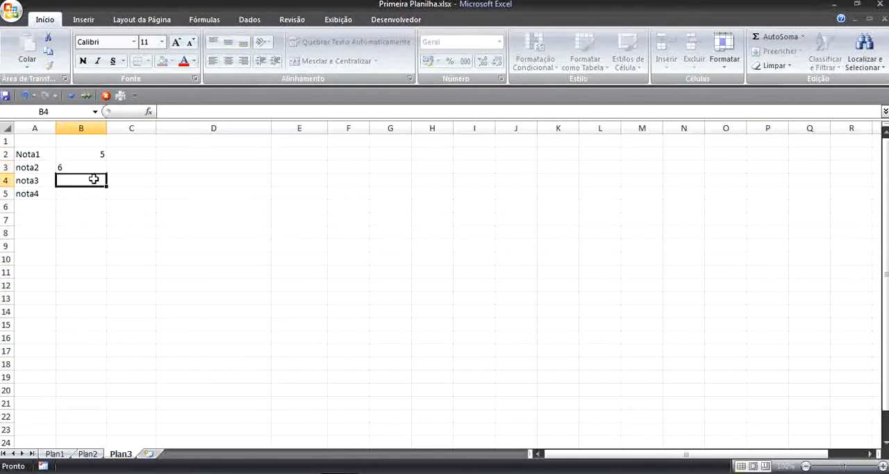
{"action": "type", "text": "7"}
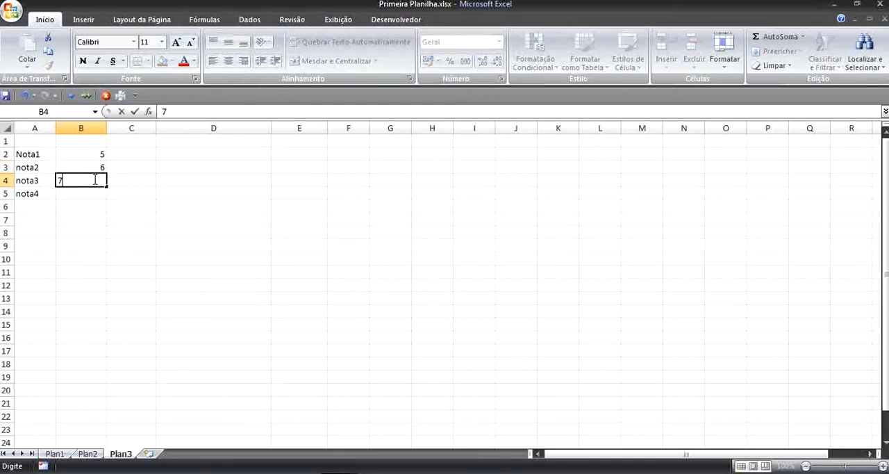
{"action": "left_click", "coordinate": [82, 194]}
{"action": "type", "text": "8"}
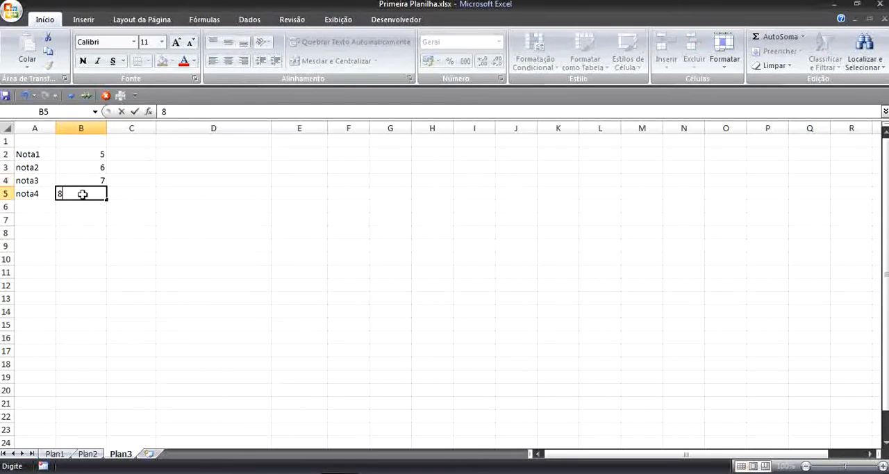
{"action": "left_click", "coordinate": [273, 206]}
- Center the contents of column B horizontally and make the column slightly narrower
{"action": "left_click_drag", "start_coordinate": [54, 153], "coordinate": [48, 193]}
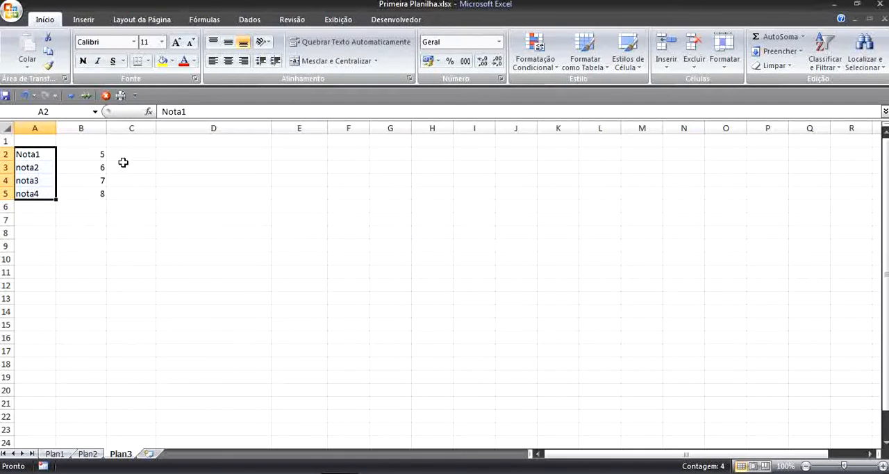
{"action": "left_click", "coordinate": [93, 128]}
{"action": "left_click", "coordinate": [228, 61]}
{"action": "left_click", "coordinate": [204, 236]}
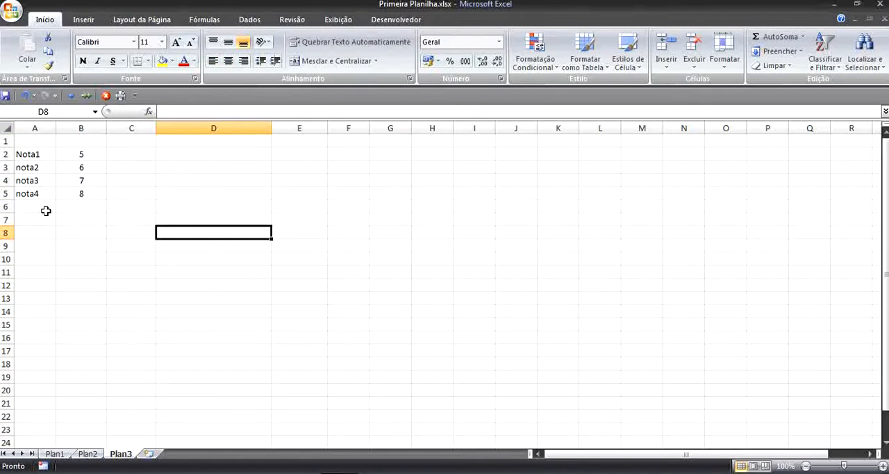
{"action": "left_click_drag", "start_coordinate": [107, 123], "coordinate": [99, 123]}
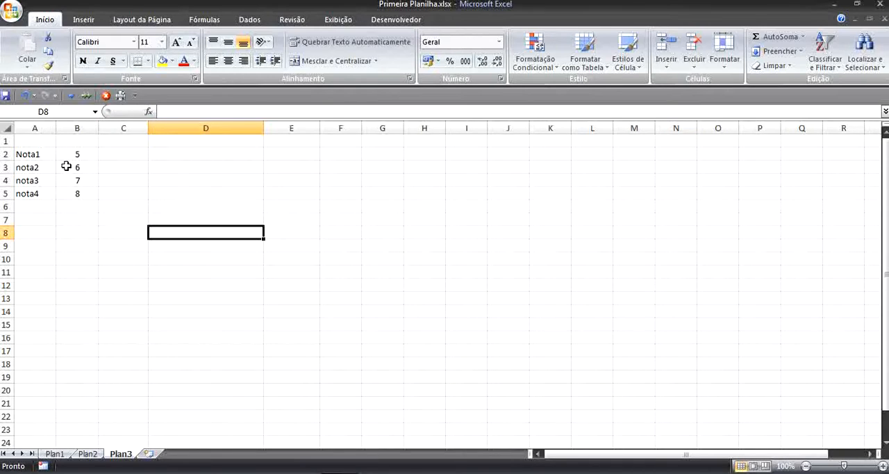
{"action": "left_click", "coordinate": [41, 154]}
{"action": "left_click_drag", "start_coordinate": [41, 154], "coordinate": [69, 194]}
{"action": "left_click", "coordinate": [104, 260]}
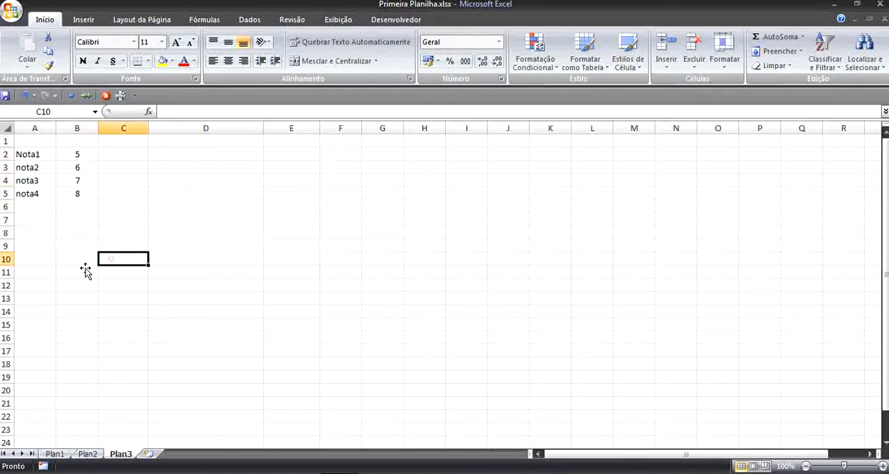
{"action": "left_click", "coordinate": [45, 149]}
{"action": "left_click_drag", "start_coordinate": [45, 149], "coordinate": [70, 193]}
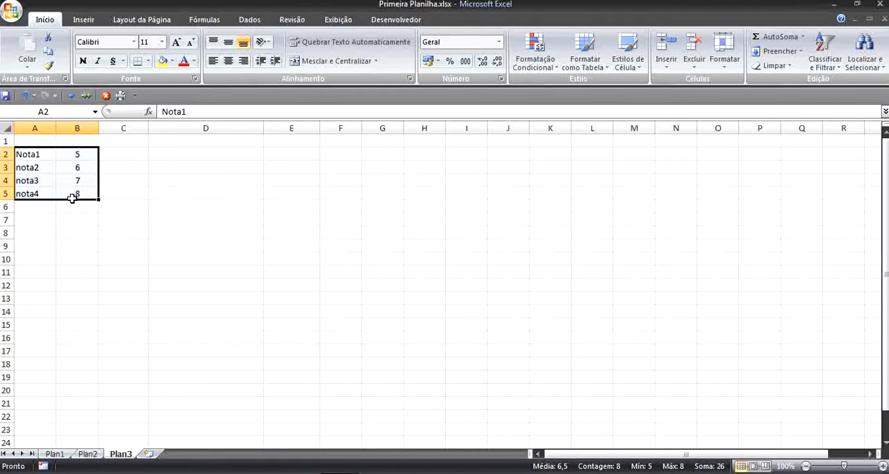
- Begin an SE formula in cell D2 with the logical test 5>1, ready for the value-if-true argument
{"action": "scroll", "coordinate": [73, 186], "scroll_direction": "up", "scroll_amount": 1}
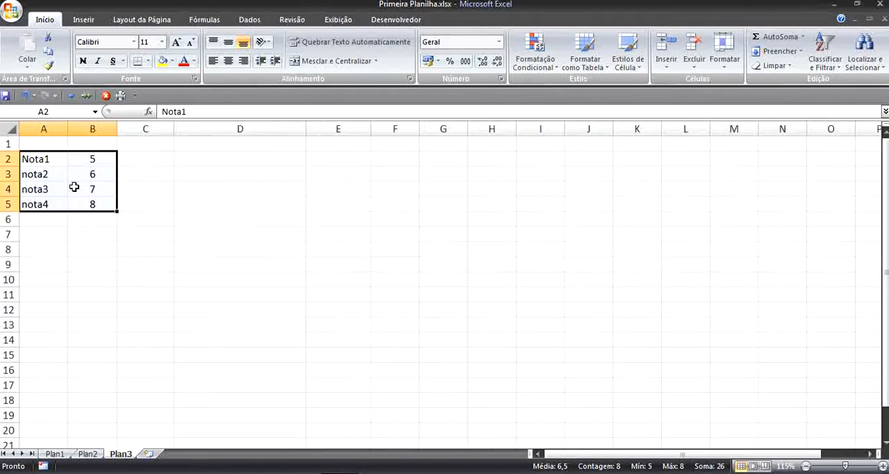
{"action": "scroll", "coordinate": [73, 187], "scroll_direction": "up", "scroll_amount": 2}
{"action": "scroll", "coordinate": [73, 187], "scroll_direction": "up", "scroll_amount": 1}
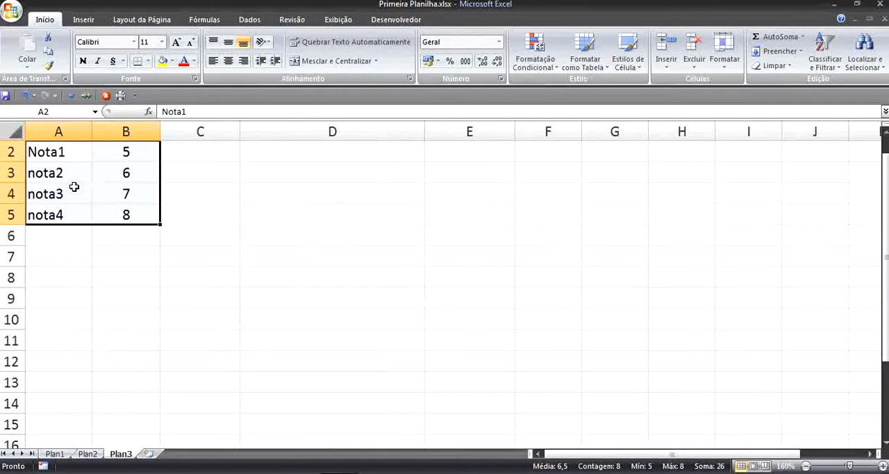
{"action": "scroll", "coordinate": [74, 187], "scroll_direction": "up", "scroll_amount": 1}
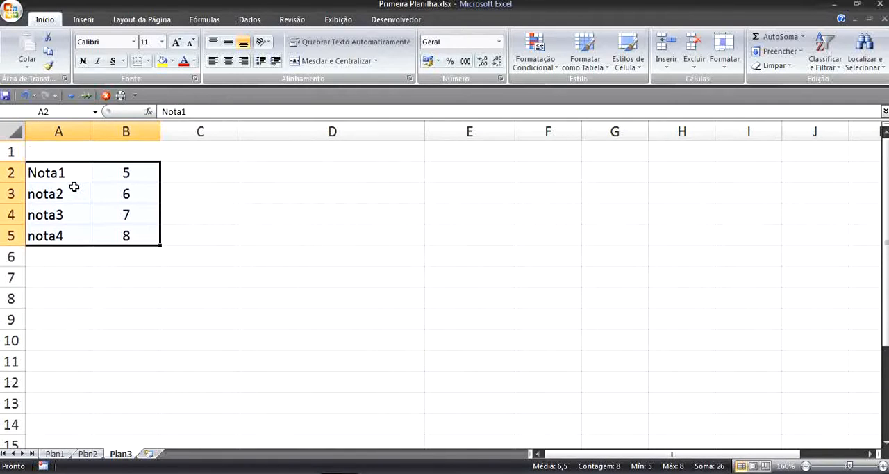
{"action": "left_click", "coordinate": [255, 250]}
{"action": "left_click", "coordinate": [282, 172]}
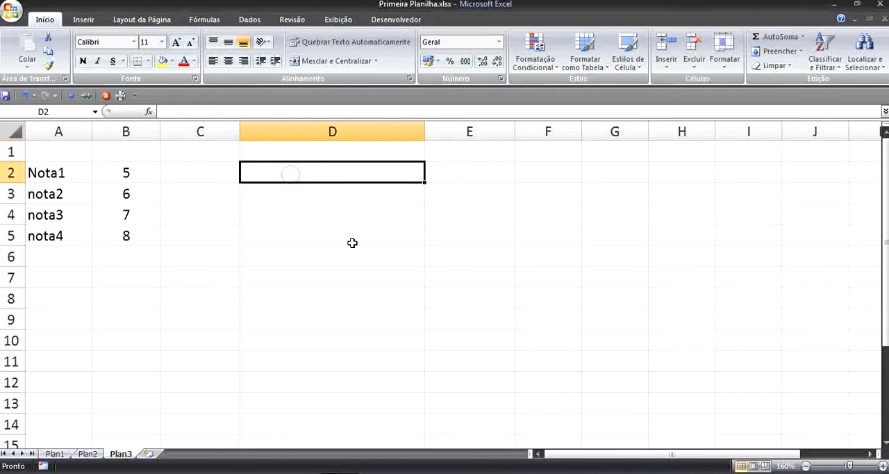
{"action": "type", "text": "=se"}
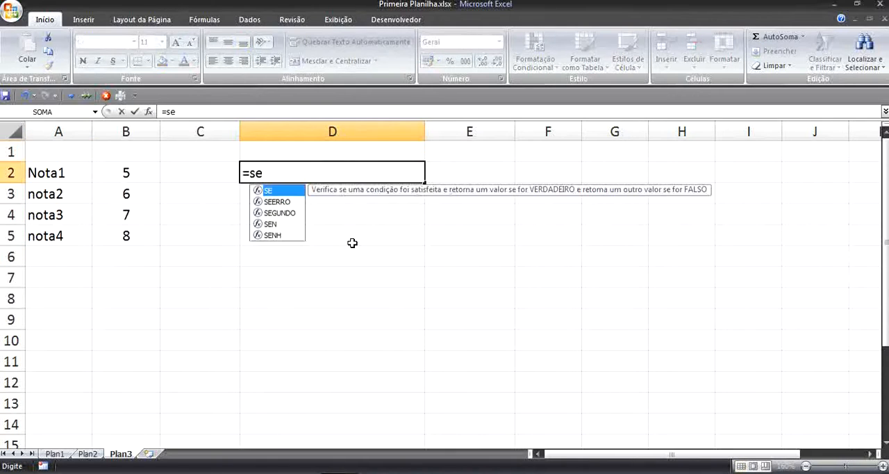
{"action": "type", "text": "("}
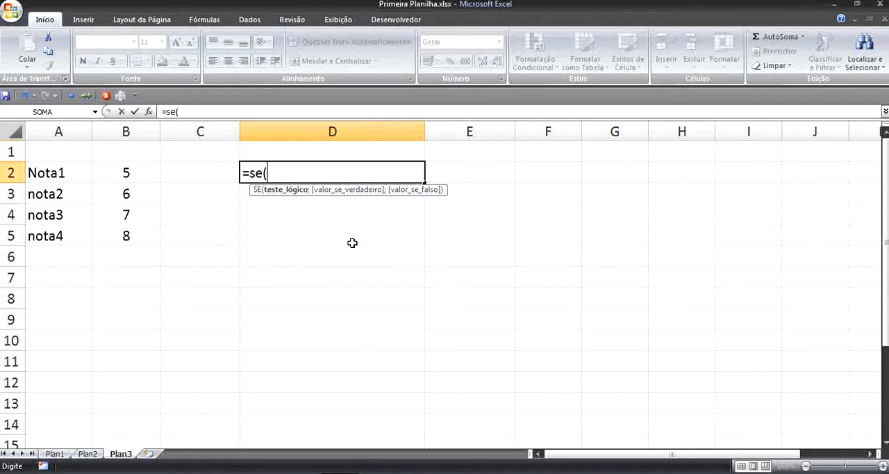
{"action": "type", "text": "5>1;"}
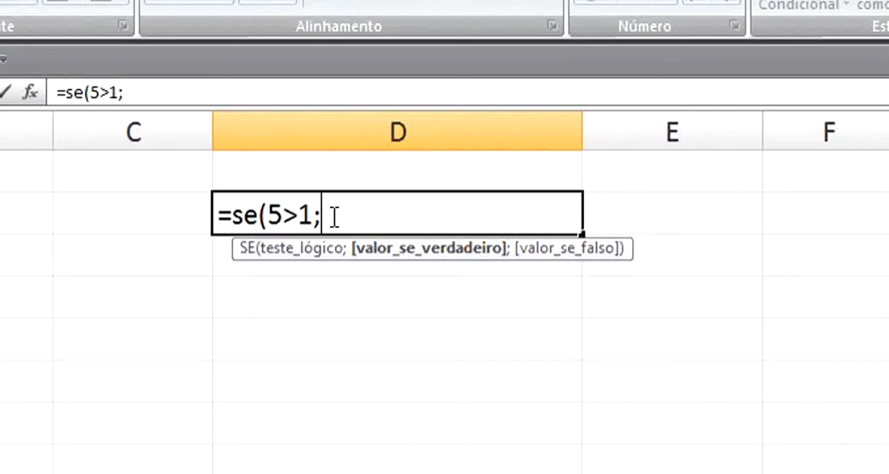
- Complete the SE formula in D2 with "verdadeiro" as the value if true and "Falso" as the value if false
{"action": "type", "text": "\"\""}
{"action": "left_click", "coordinate": [335, 217]}
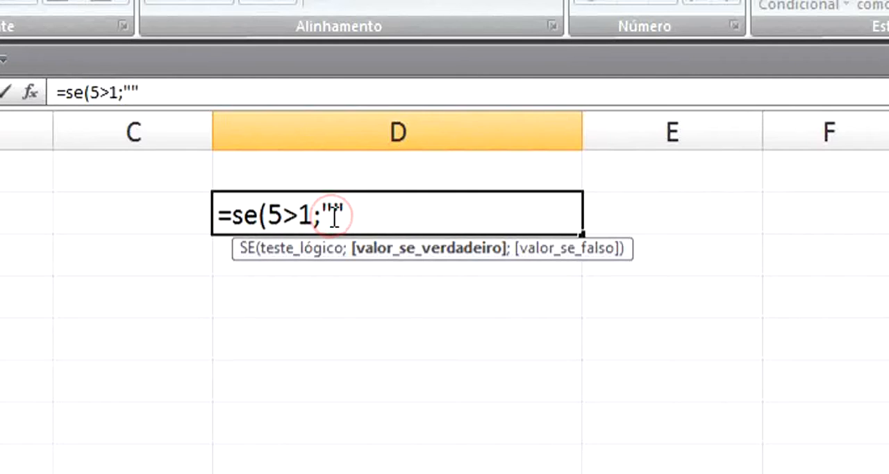
{"action": "type", "text": "verdadeiro"}
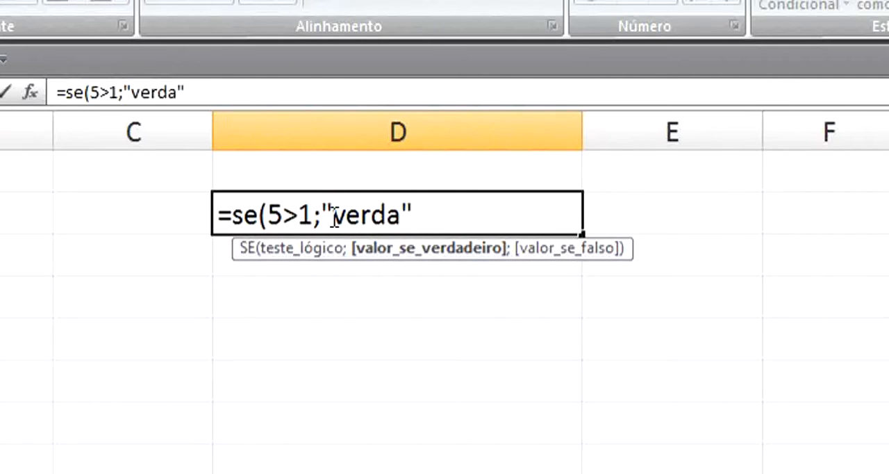
{"action": "key", "text": "Right"}
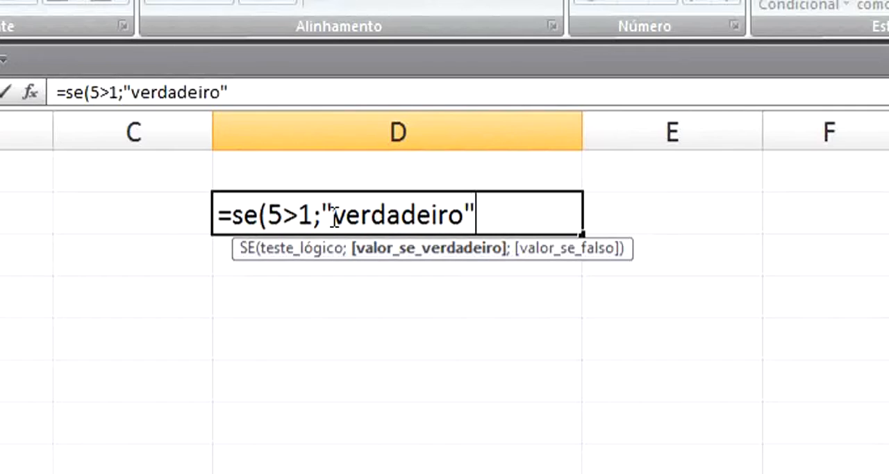
{"action": "type", "text": ";"}
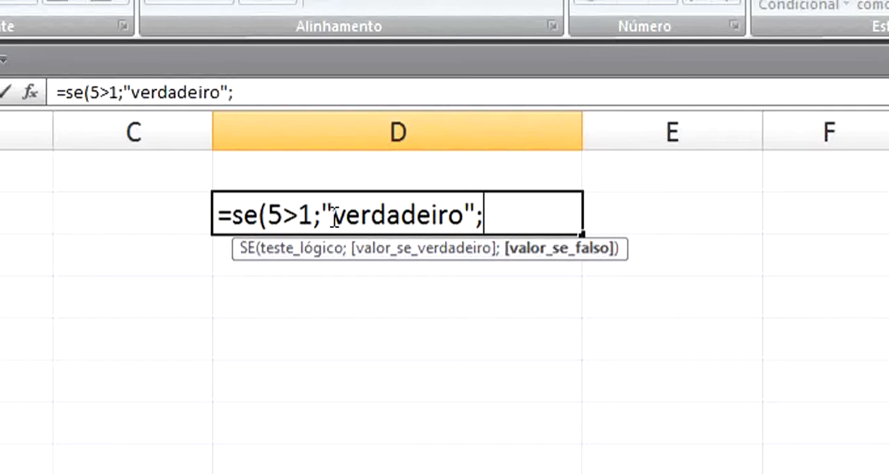
{"action": "type", "text": "\""}
{"action": "type", "text": "Fa"}
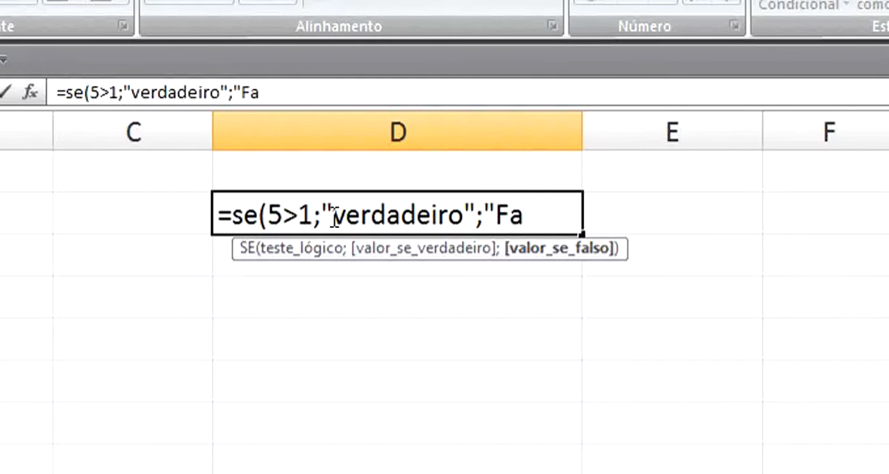
{"action": "type", "text": "lso"}
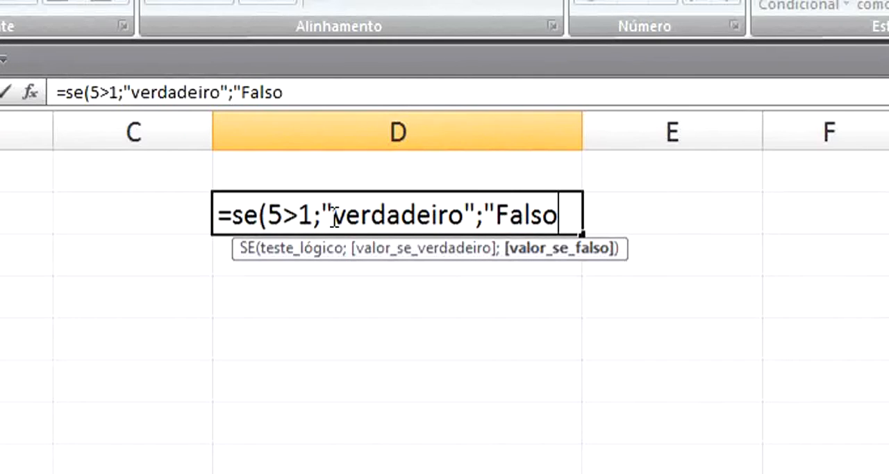
{"action": "type", "text": "\")"}
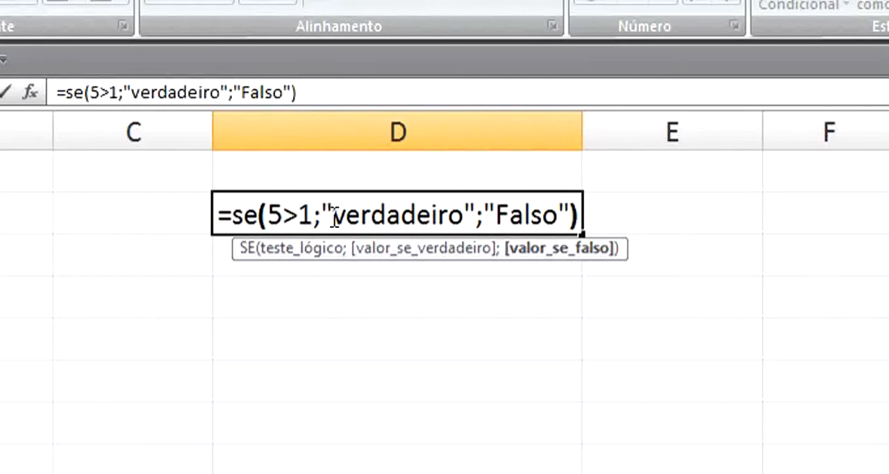
{"action": "key", "text": "Return"}
- Change the logical test in D2's SE formula to 5>10
{"action": "left_click", "coordinate": [333, 215]}
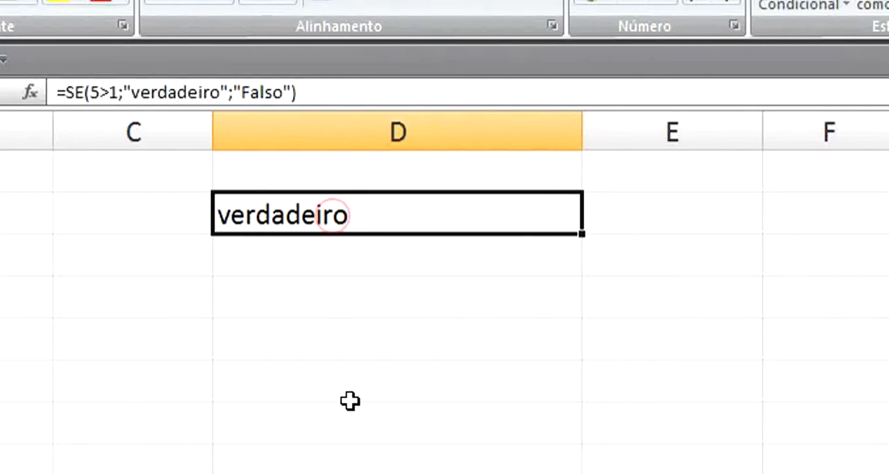
{"action": "double_click", "coordinate": [322, 220]}
{"action": "left_click", "coordinate": [307, 217]}
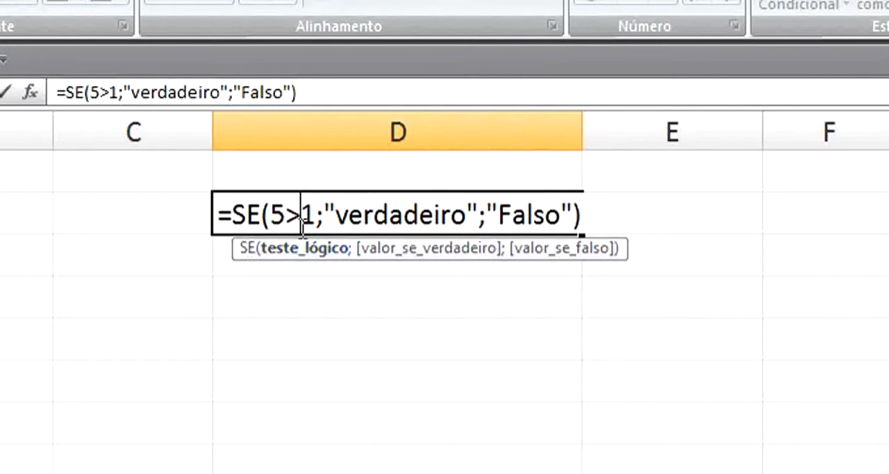
{"action": "key", "text": "Delete"}
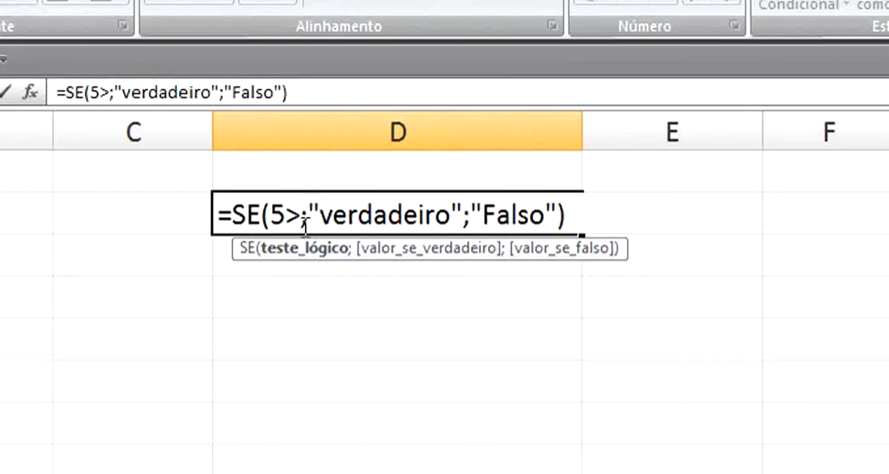
{"action": "type", "text": "10"}
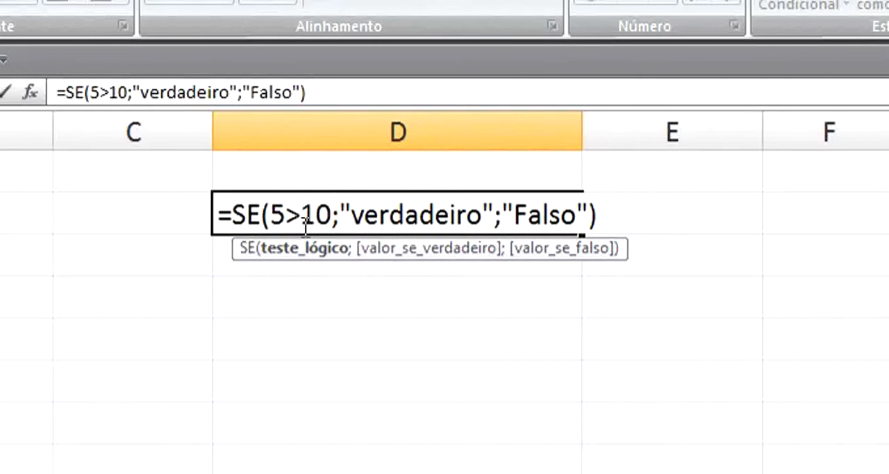
{"action": "key", "text": "Return"}
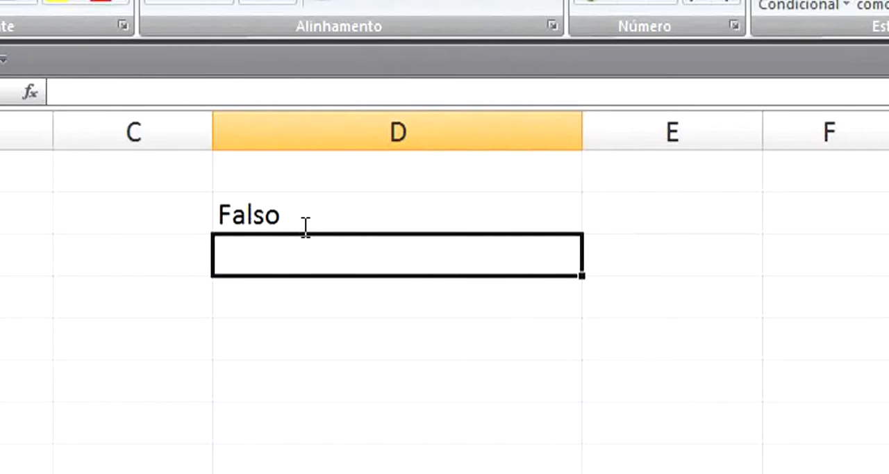
- Highlight the logical test inside D2's SE formula to examine it, leaving the formula as it is
{"action": "left_click", "coordinate": [306, 227]}
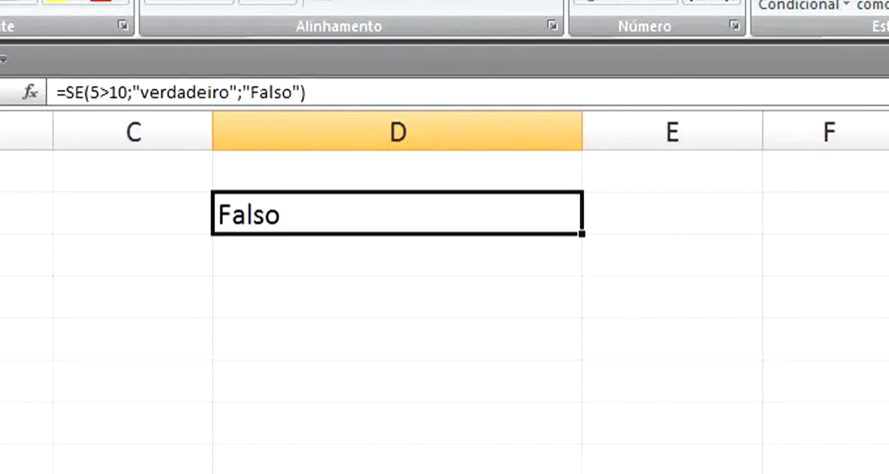
{"action": "key", "text": "F2"}
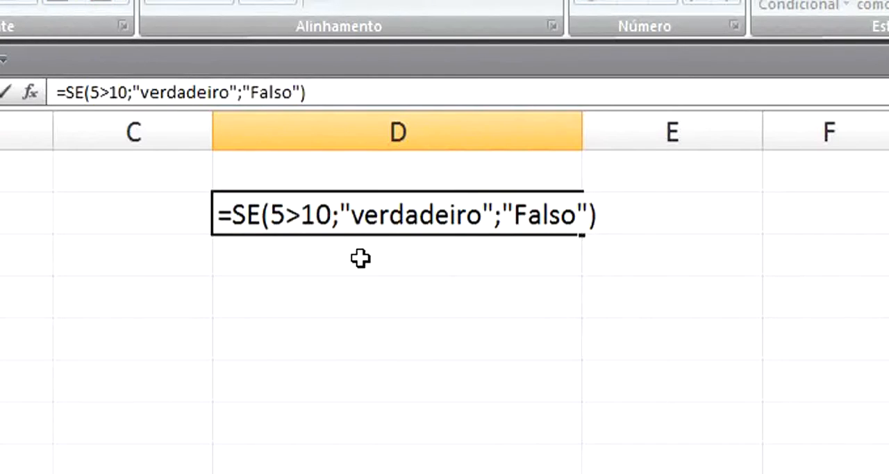
{"action": "left_click_drag", "start_coordinate": [330, 211], "coordinate": [270, 212]}
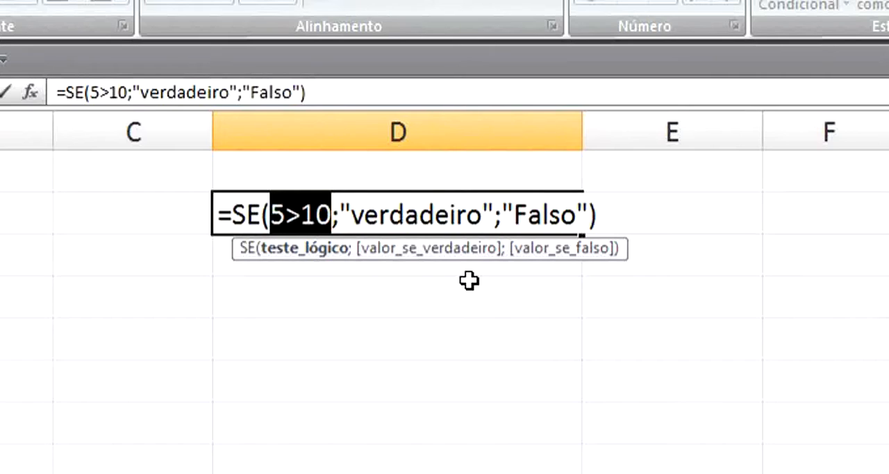
{"action": "key", "text": "Return"}
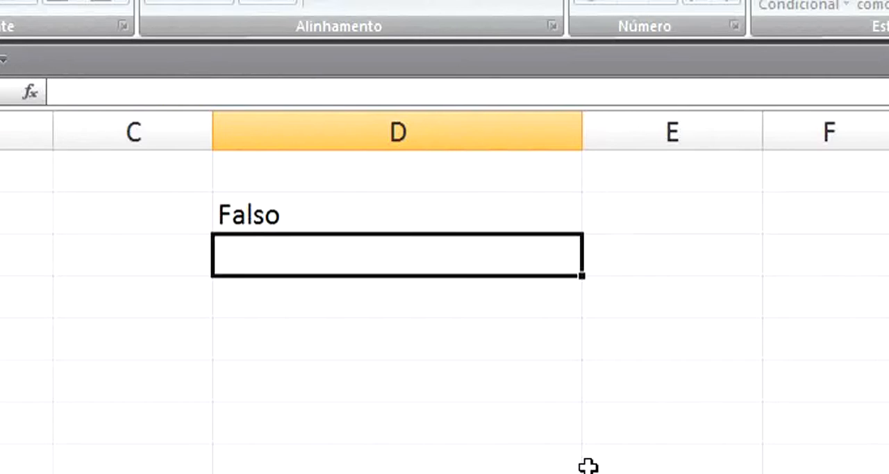
- Replace the true and false results in D2's SE formula with the numbers 1 and 0, and center the cell horizontally
{"action": "left_click", "coordinate": [343, 201]}
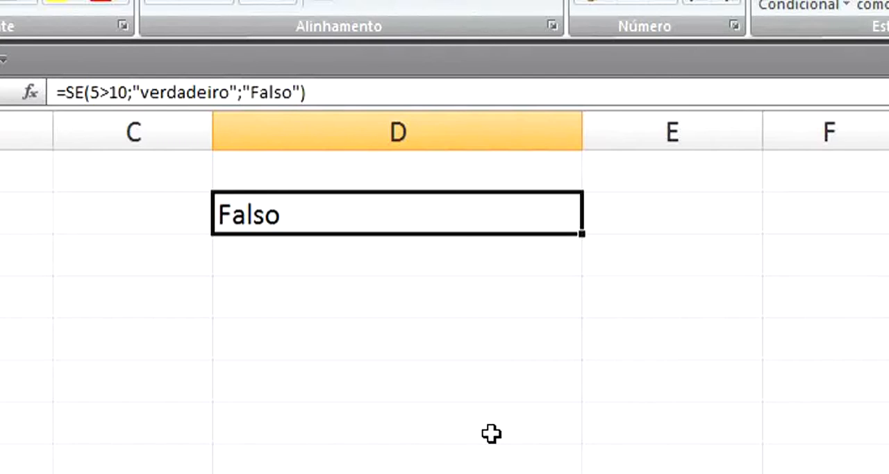
{"action": "key", "text": "F2"}
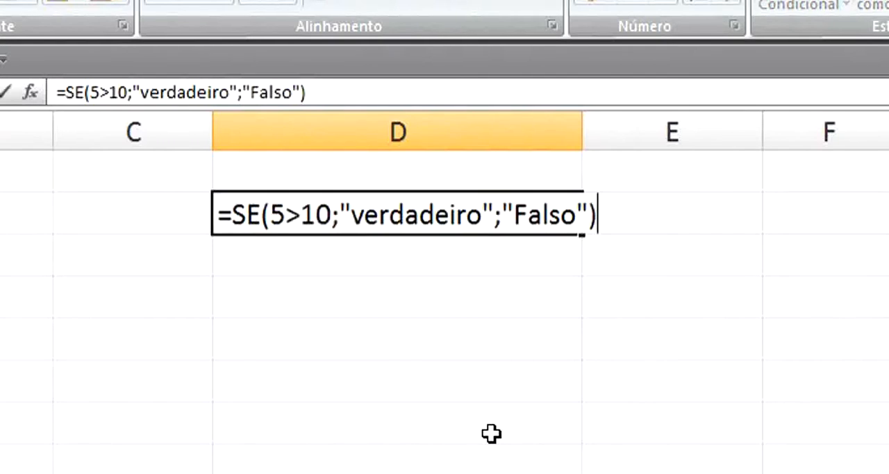
{"action": "left_click_drag", "start_coordinate": [495, 209], "coordinate": [342, 205]}
{"action": "type", "text": "1"}
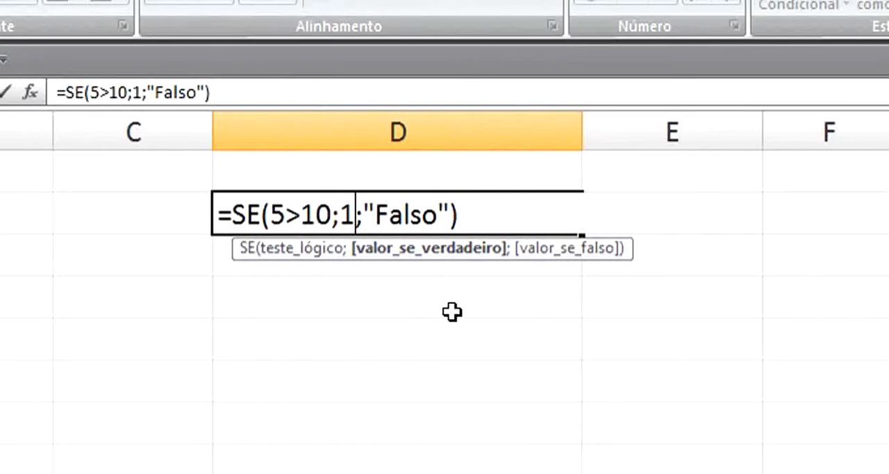
{"action": "left_click_drag", "start_coordinate": [448, 216], "coordinate": [365, 215]}
{"action": "type", "text": "0"}
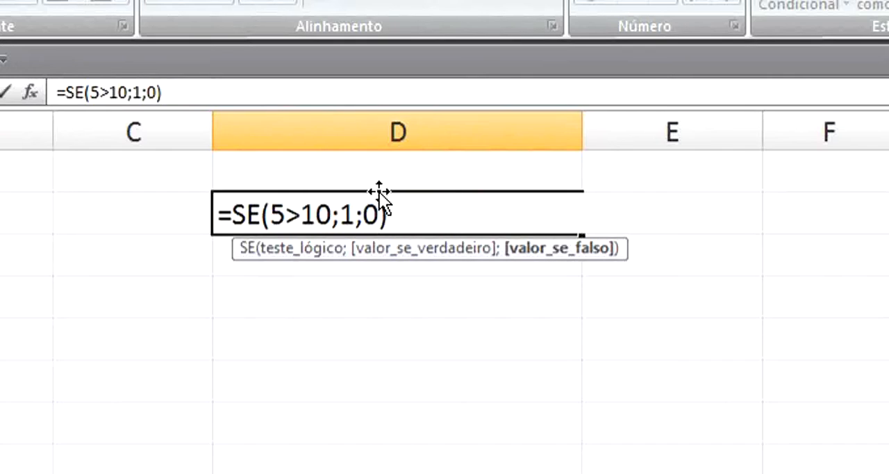
{"action": "key", "text": "Return"}
{"action": "left_click", "coordinate": [380, 194]}
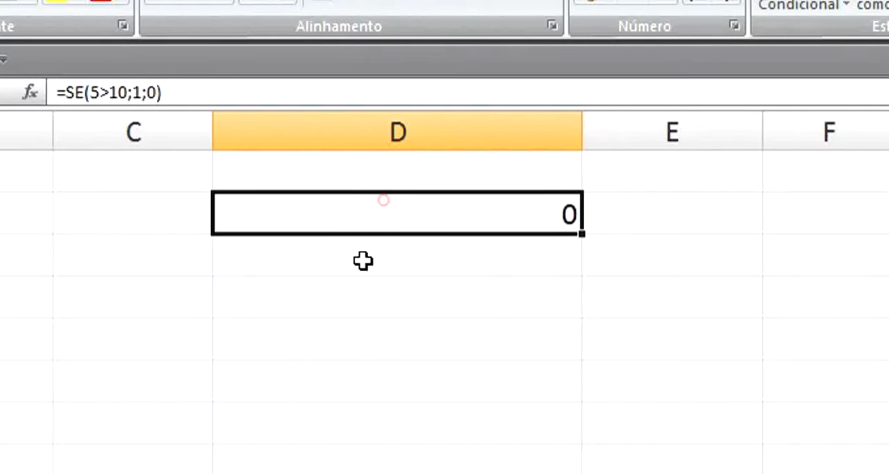
{"action": "left_click", "coordinate": [193, 4]}
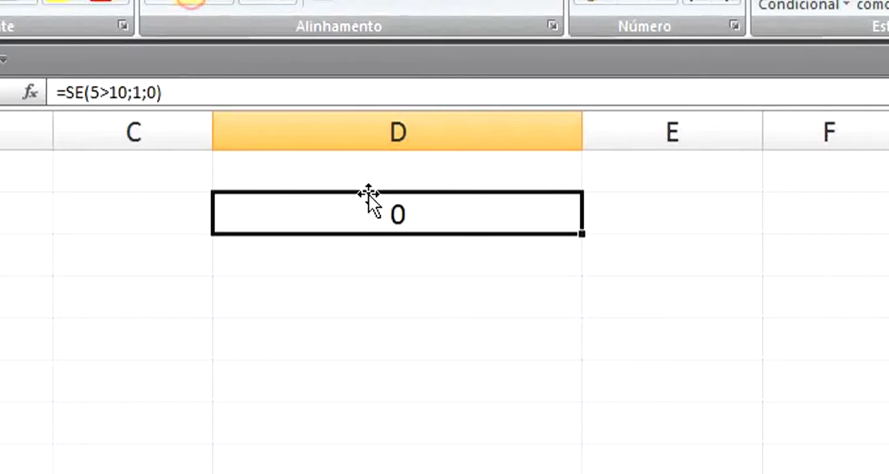
- Change the logical test in D2's SE formula to 5>2
{"action": "double_click", "coordinate": [361, 217]}
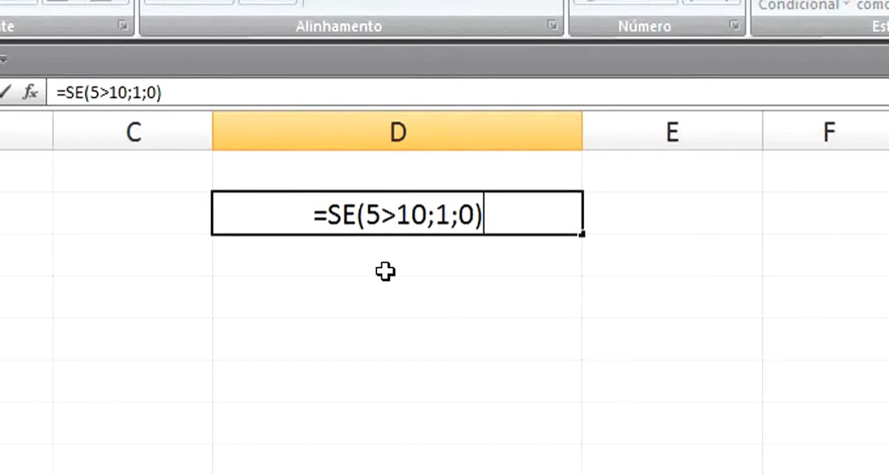
{"action": "left_click_drag", "start_coordinate": [425, 208], "coordinate": [403, 214]}
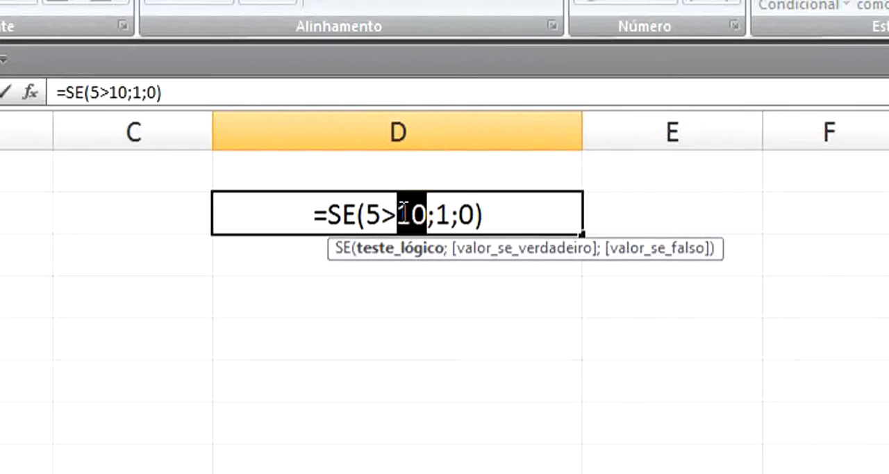
{"action": "type", "text": "2"}
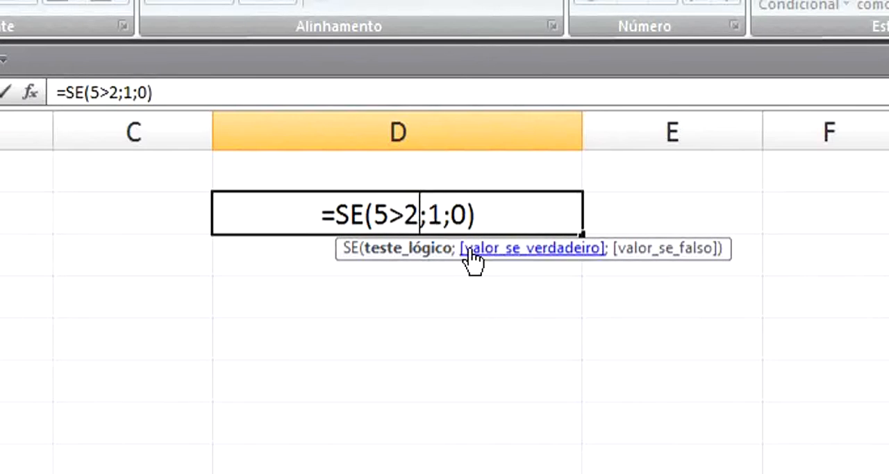
{"action": "key", "text": "Return"}
- Reopen D2's formula and highlight its logical test for review, discarding any edits
{"action": "left_click", "coordinate": [472, 220]}
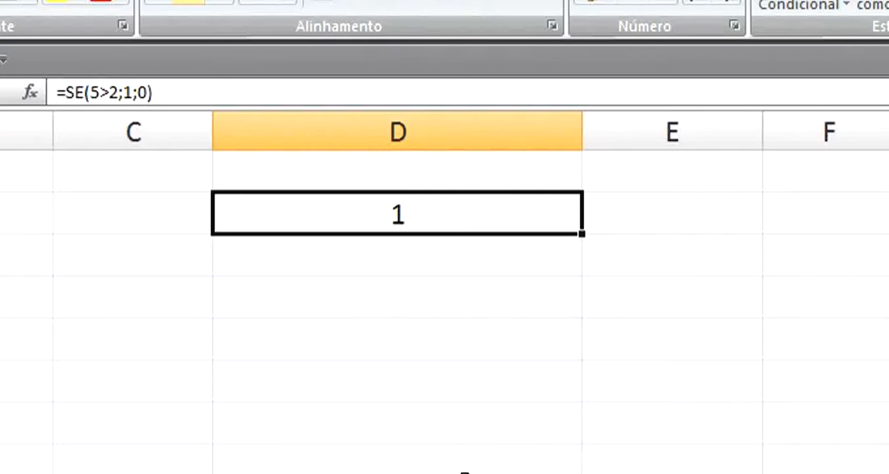
{"action": "key", "text": "F2"}
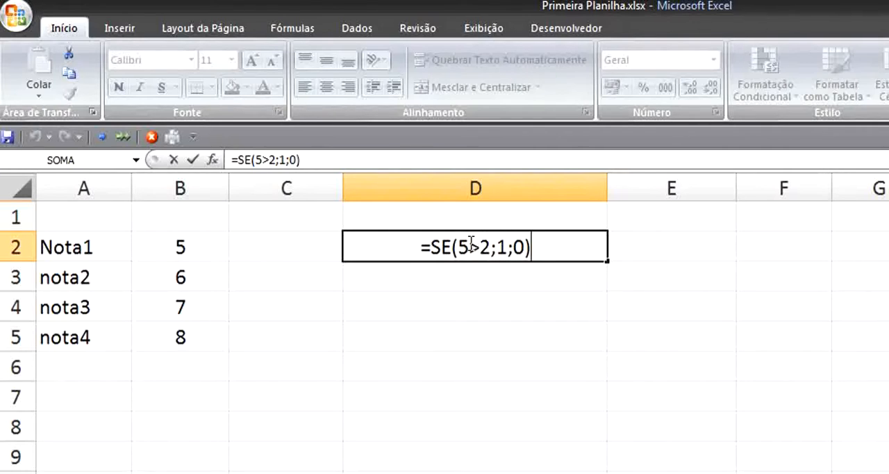
{"action": "left_click_drag", "start_coordinate": [463, 243], "coordinate": [491, 251]}
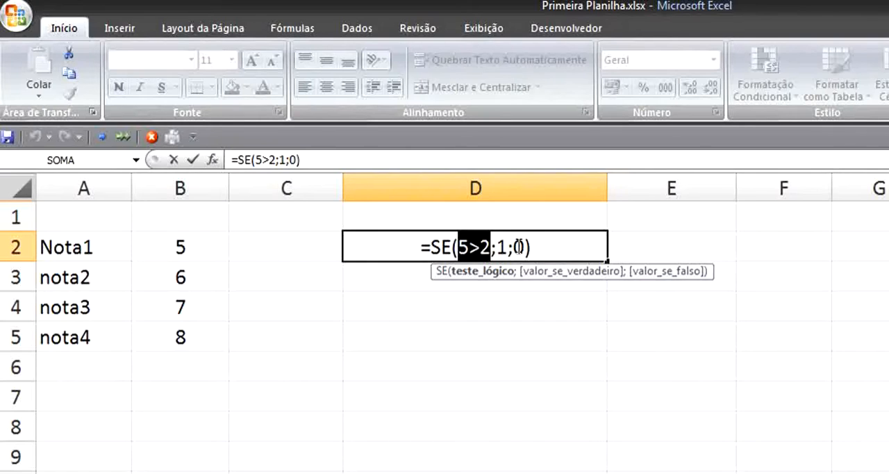
{"action": "left_click", "coordinate": [489, 324]}
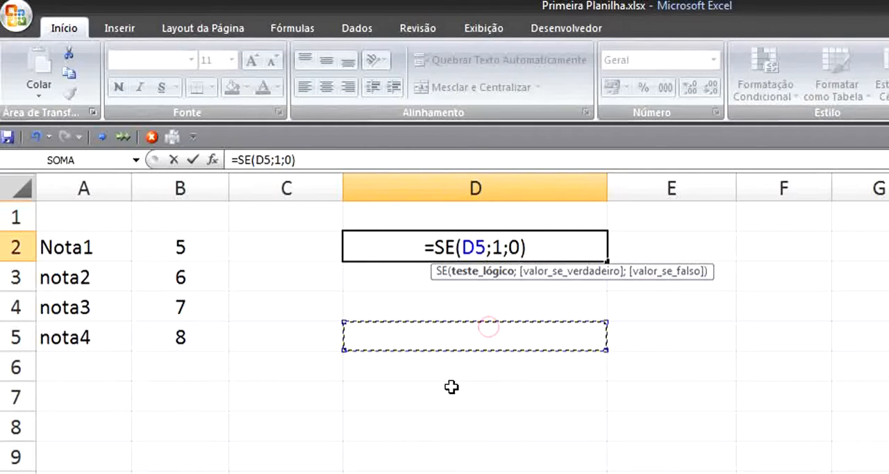
{"action": "key", "text": "Escape"}
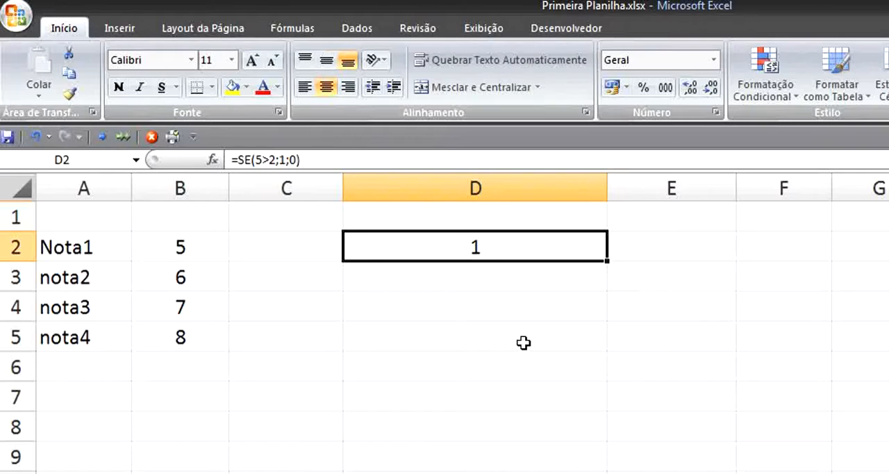
- Replace the arguments in D2's SE formula with the logical test B2:B5>5, ready for the true result
{"action": "key", "text": "F2"}
{"action": "left_click_drag", "start_coordinate": [546, 248], "coordinate": [459, 251]}
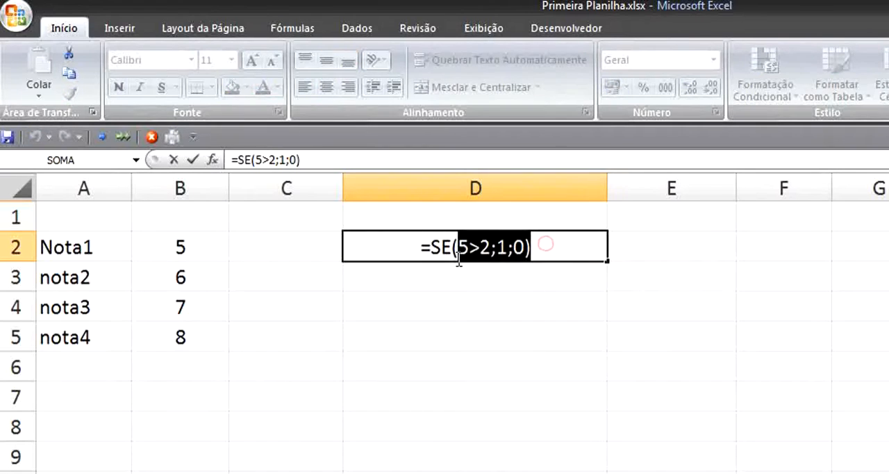
{"action": "key", "text": "BackSpace"}
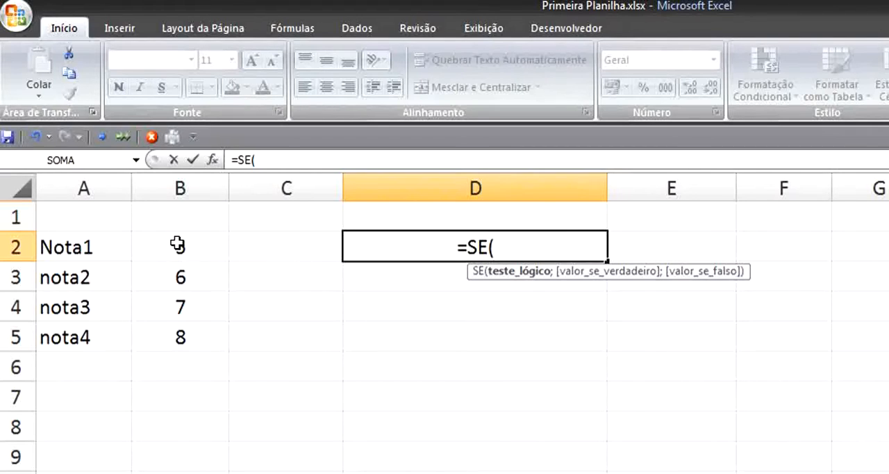
{"action": "left_click_drag", "start_coordinate": [177, 243], "coordinate": [170, 333]}
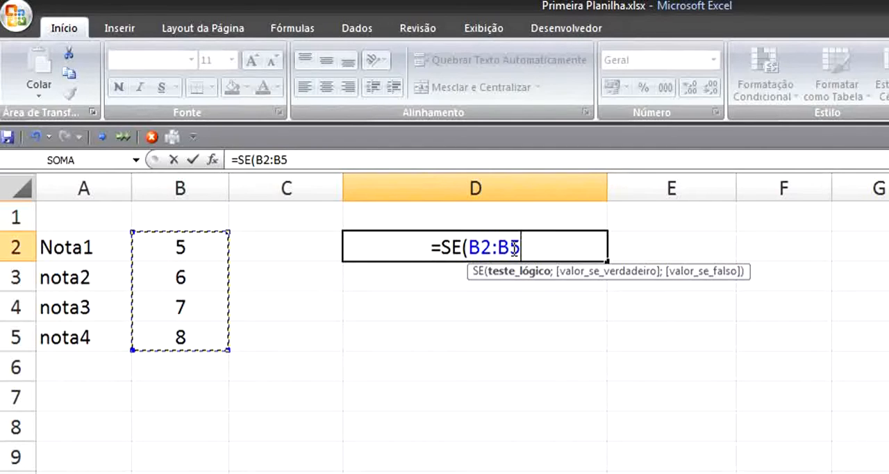
{"action": "type", "text": ">"}
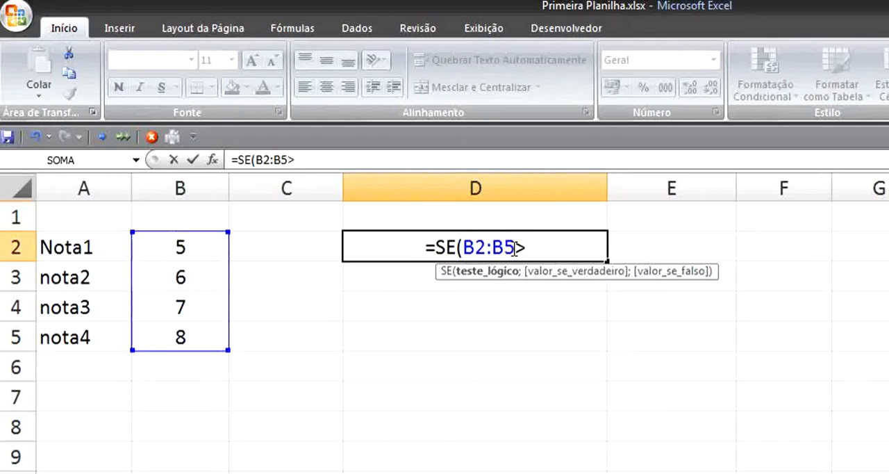
{"action": "type", "text": "5"}
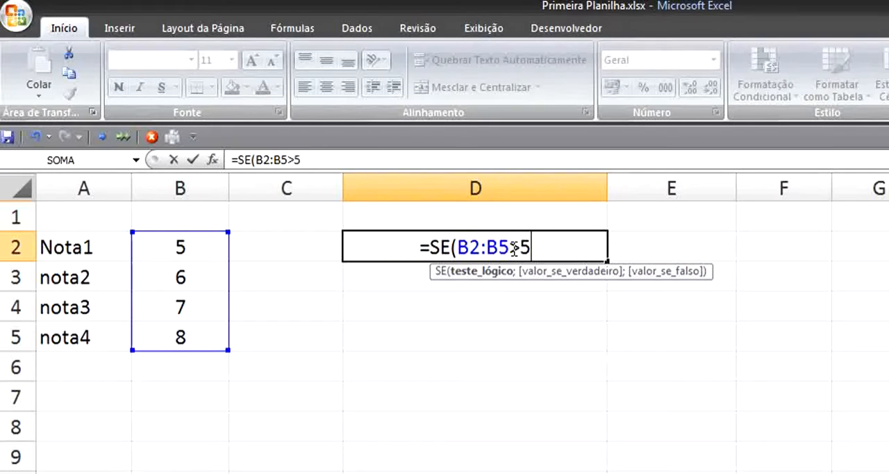
{"action": "type", "text": ";"}
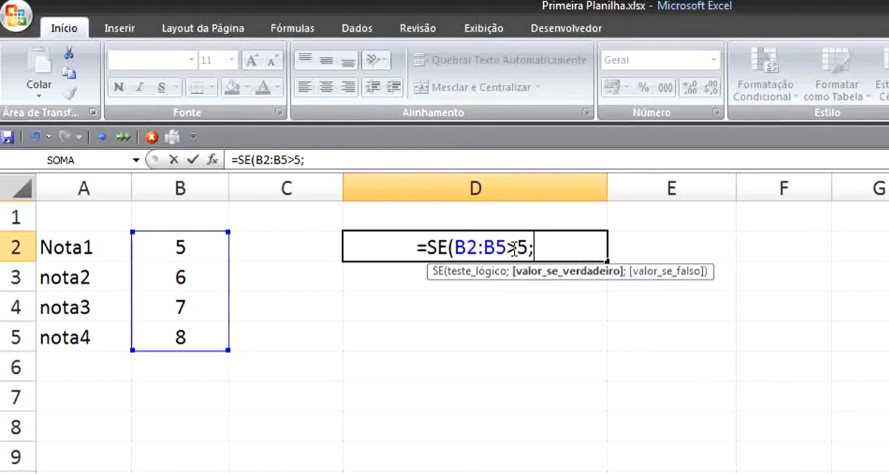
{"action": "type", "text": "aprovado"}
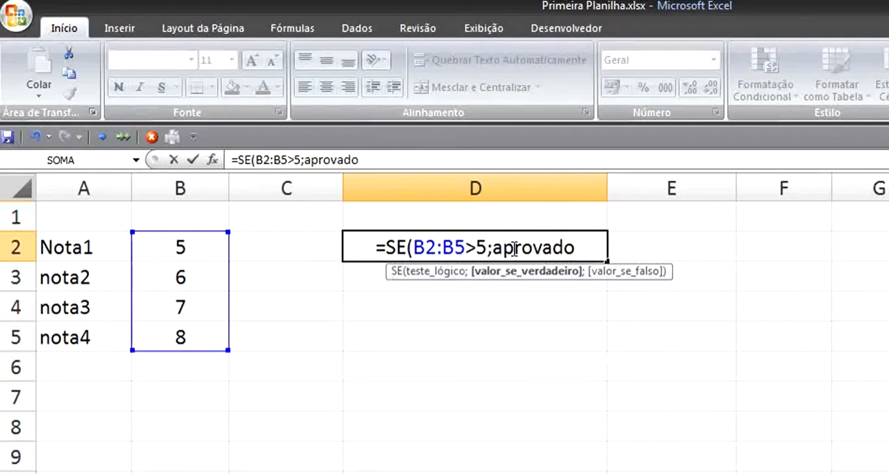
- Enter "Aprovado" as quoted text for the true result in D2's SE formula
{"action": "key", "text": "BackSpace"}
{"action": "key", "text": "BackSpace"}
{"action": "key", "text": "BackSpace"}
{"action": "key", "text": "BackSpace"}
{"action": "key", "text": "BackSpace"}
{"action": "key", "text": "BackSpace"}
{"action": "key", "text": "BackSpace"}
{"action": "key", "text": "BackSpace"}
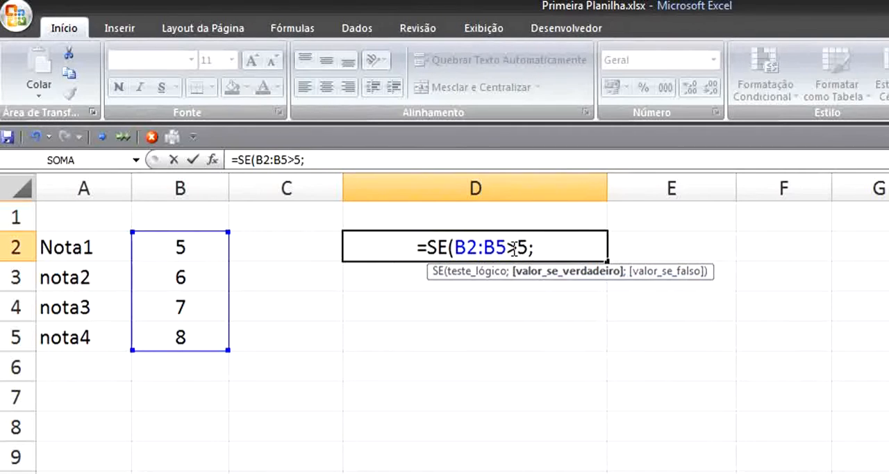
{"action": "type", "text": "\"\")"}
{"action": "key", "text": "Left"}
{"action": "key", "text": "Left"}
{"action": "type", "text": "Aprova"}
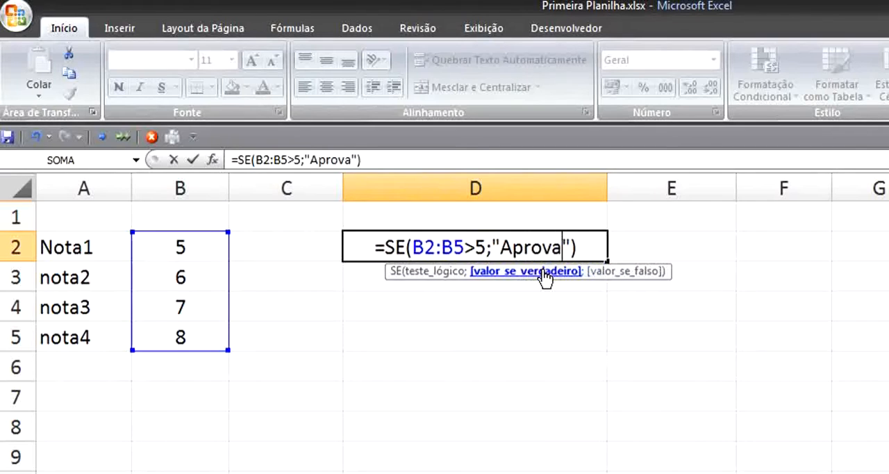
{"action": "type", "text": "do\""}
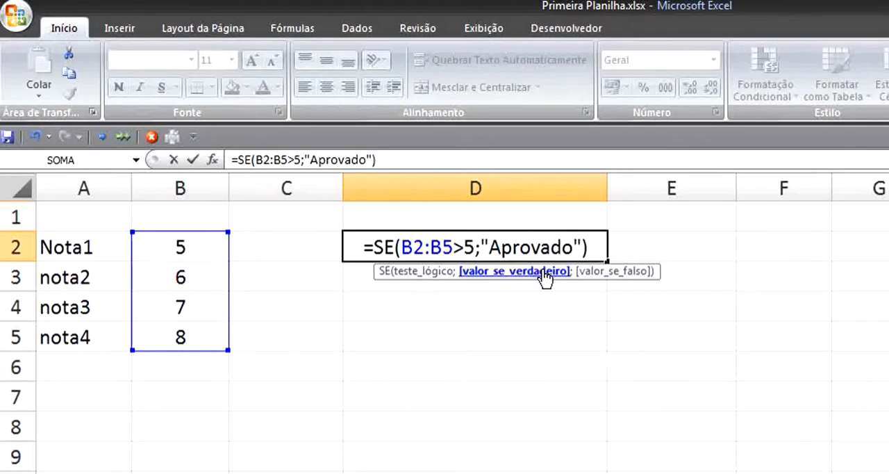
{"action": "type", "text": ";"}
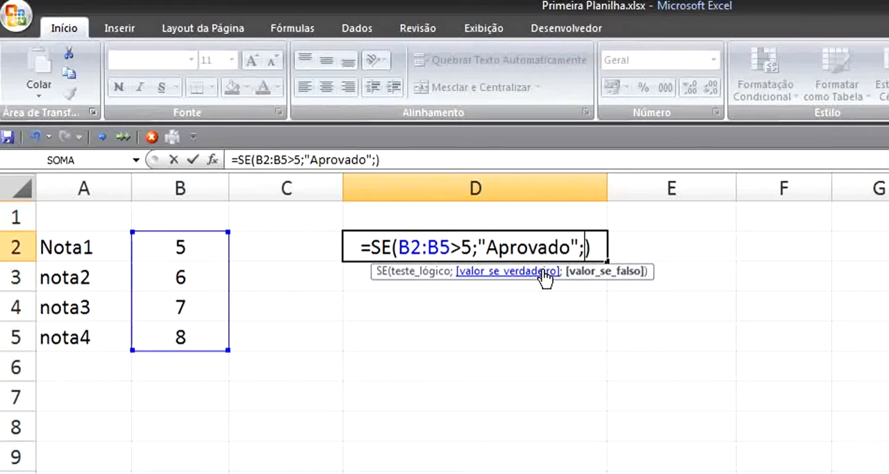
{"action": "type", "text": "'"}
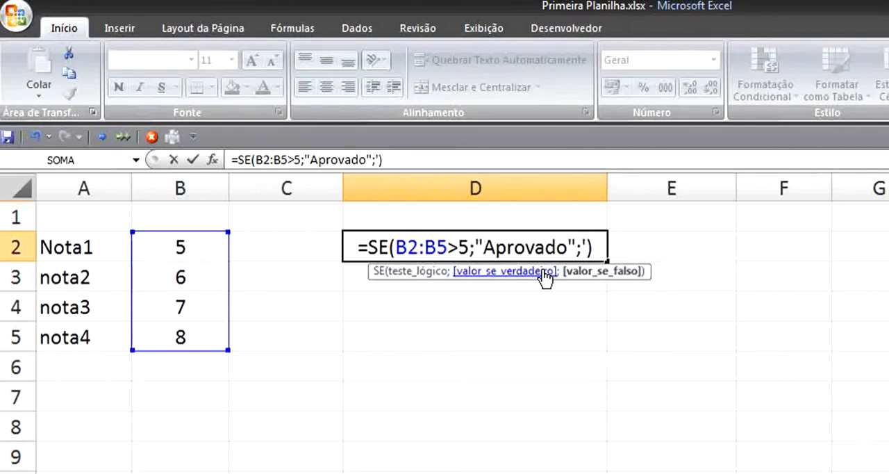
- Add "Reprovado" as quoted text for the false result and commit D2's SE formula
{"action": "key", "text": "BackSpace"}
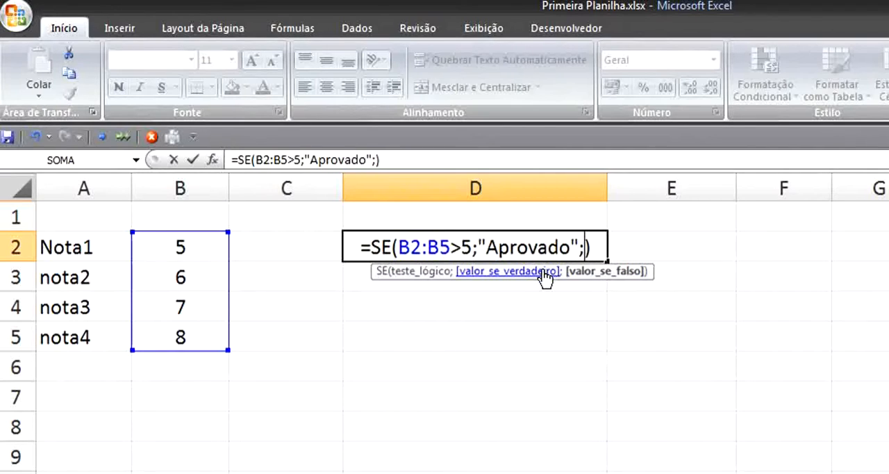
{"action": "type", "text": "\""}
{"action": "type", "text": "Reprovado"}
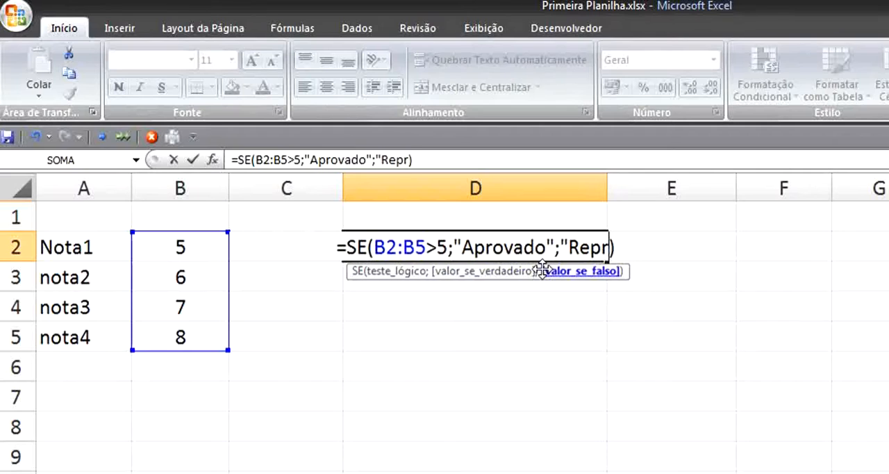
{"action": "type", "text": "\""}
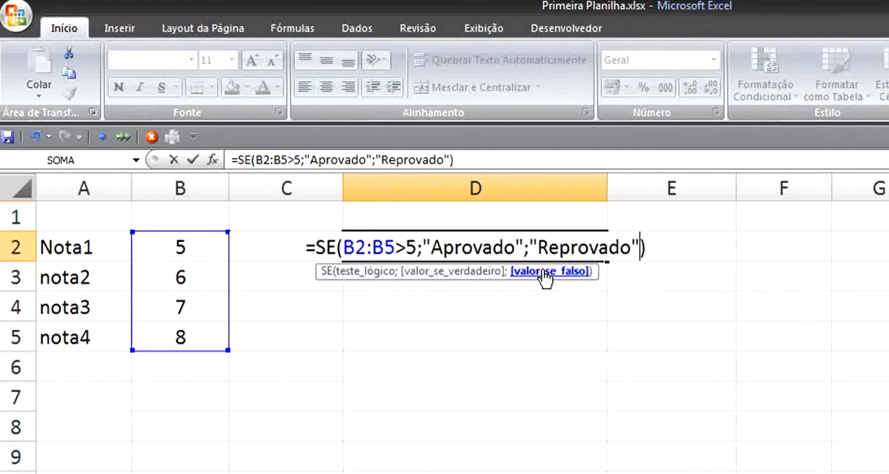
{"action": "key", "text": "Return"}
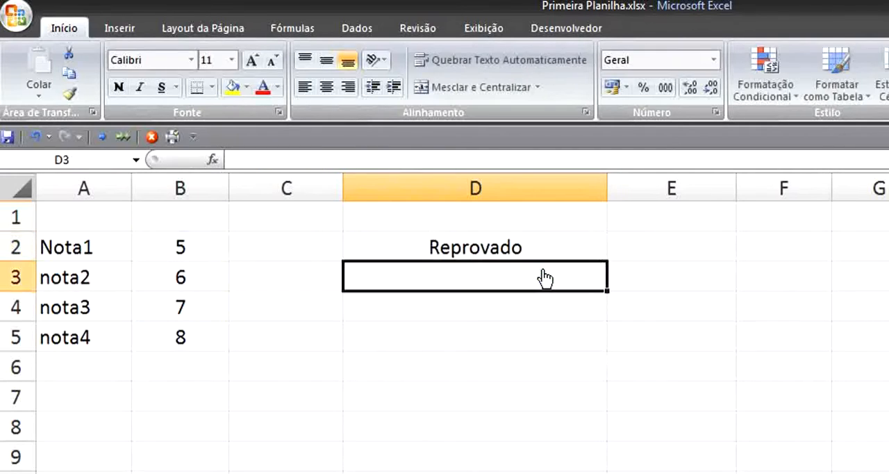
- Enclose the range B2:B5 in its own parentheses within the logical test of D2's SE formula
{"action": "left_click", "coordinate": [466, 248]}
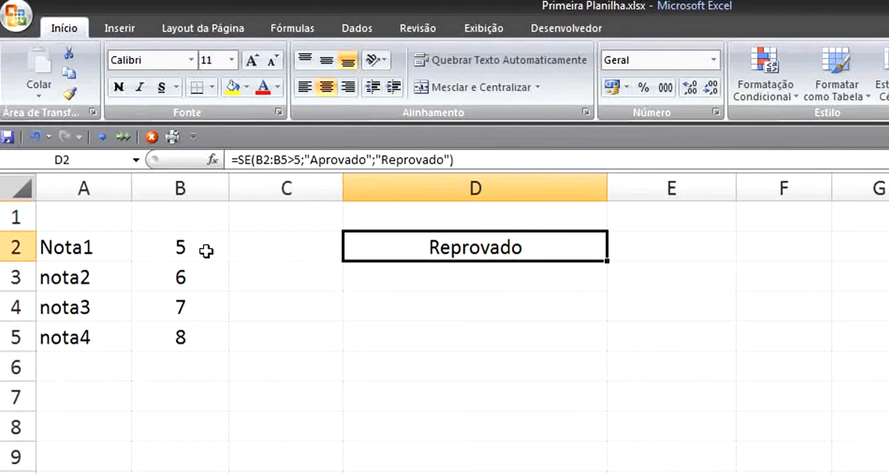
{"action": "double_click", "coordinate": [434, 252]}
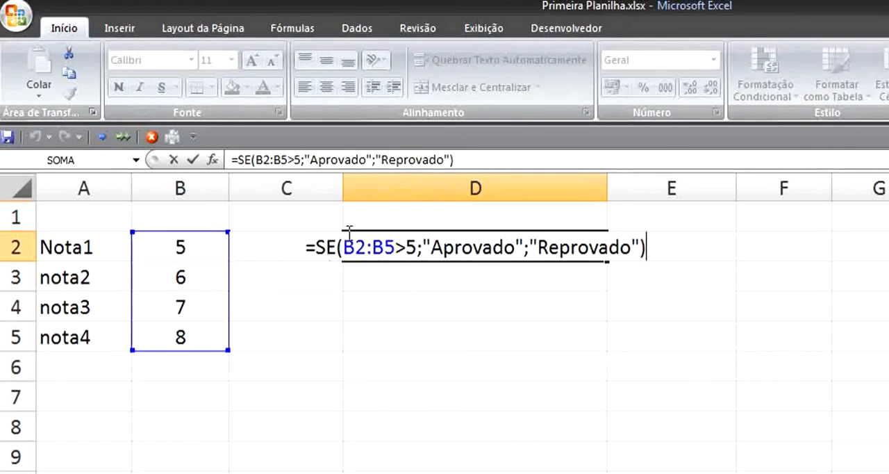
{"action": "left_click", "coordinate": [396, 249]}
{"action": "type", "text": ")"}
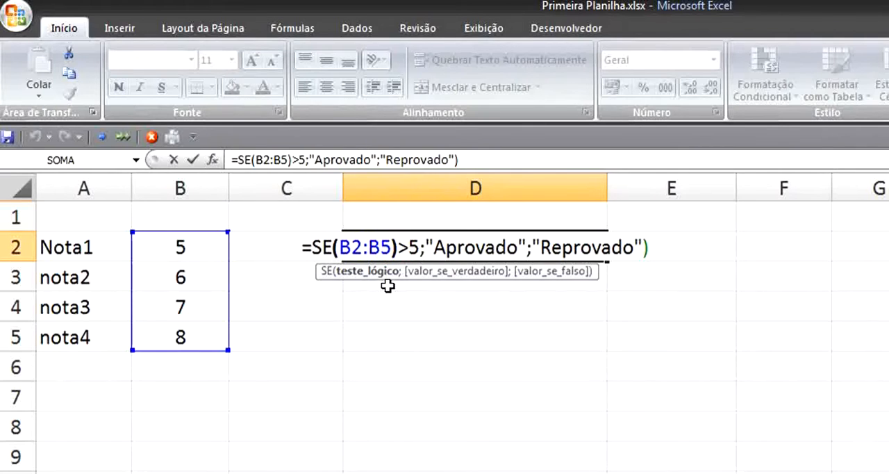
{"action": "left_click", "coordinate": [339, 248]}
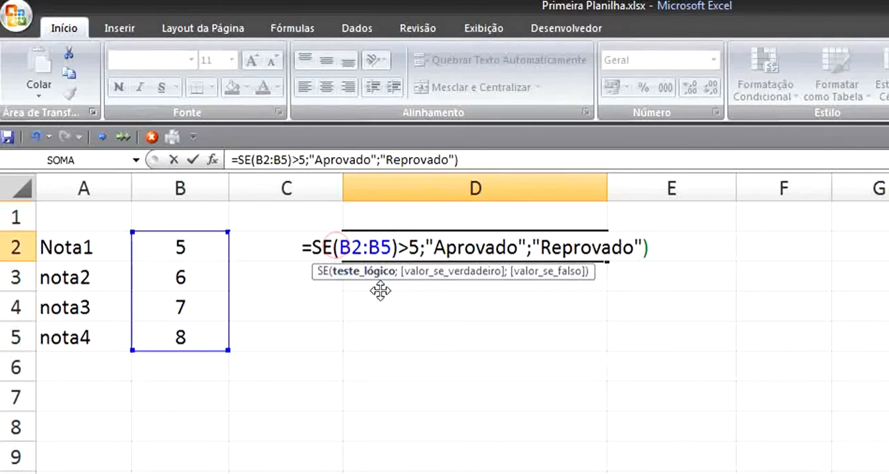
{"action": "type", "text": "("}
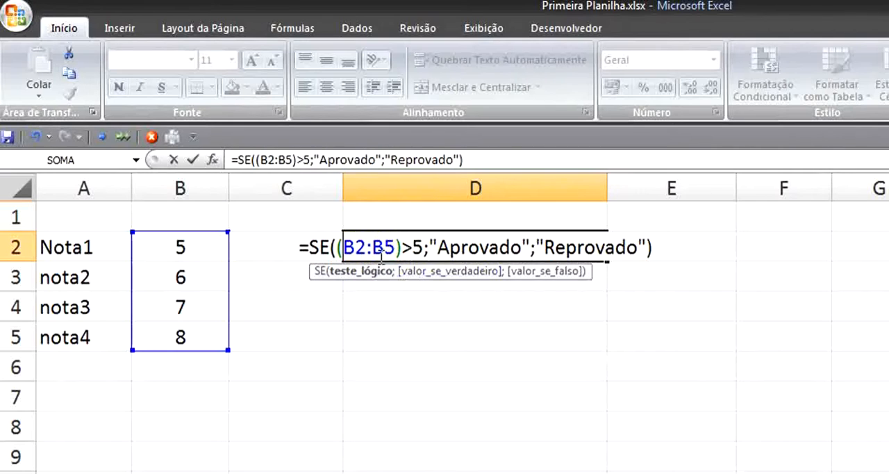
{"action": "key", "text": "Return"}
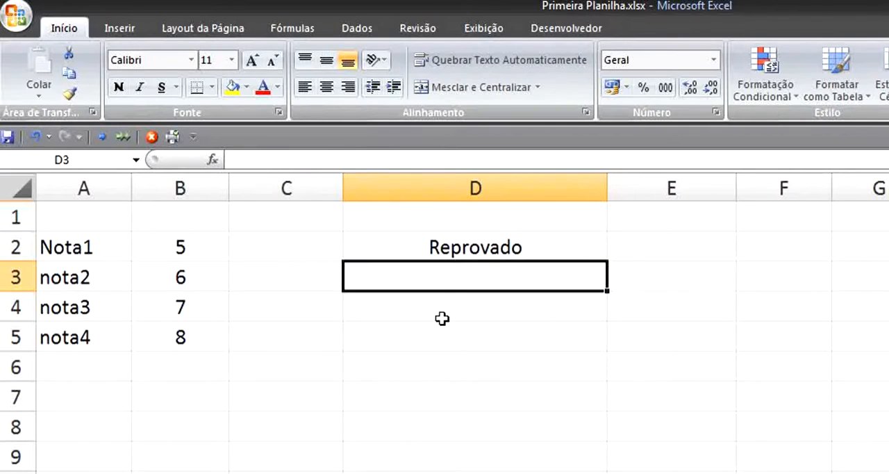
- Reopen D2's SE formula to review its test on the grade range, leaving it as it is
{"action": "left_click", "coordinate": [470, 244]}
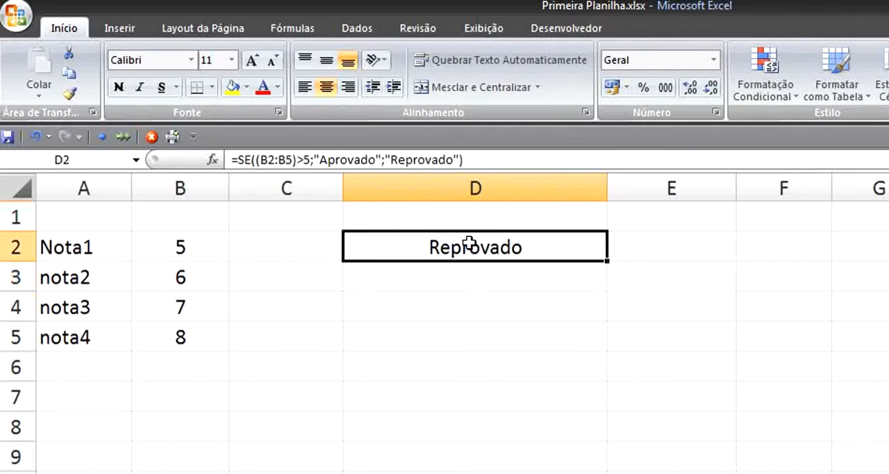
{"action": "double_click", "coordinate": [366, 251]}
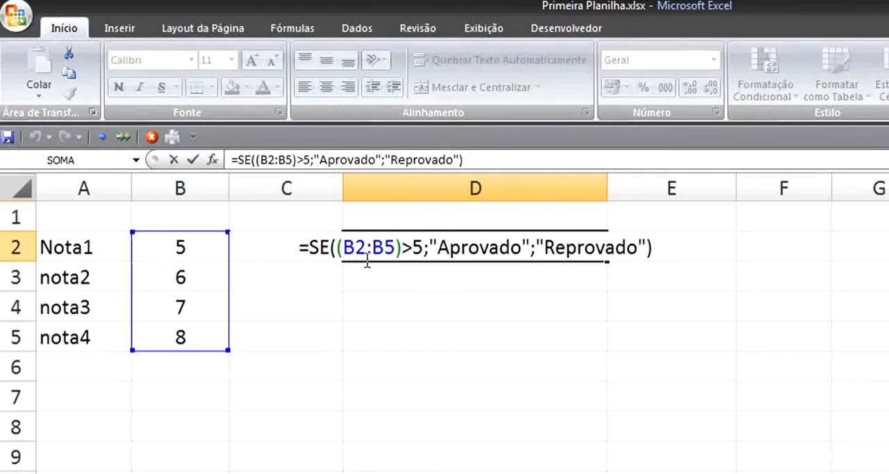
{"action": "key", "text": "Return"}
{"action": "left_click", "coordinate": [476, 252]}
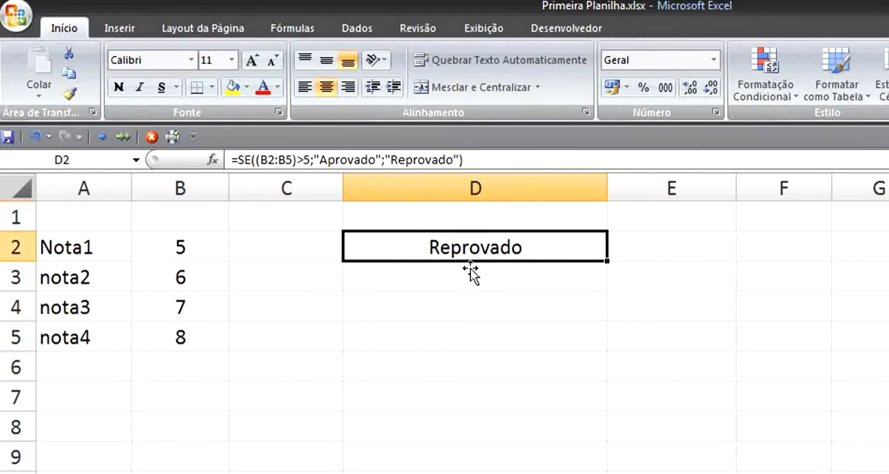
- Set the Nota1 grade in B2 to 15
{"action": "left_click", "coordinate": [164, 248]}
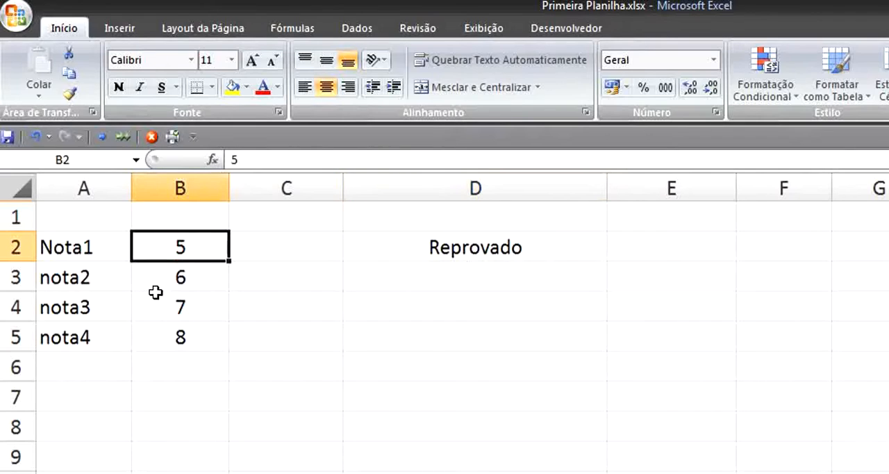
{"action": "type", "text": "15"}
{"action": "key", "text": "Return"}
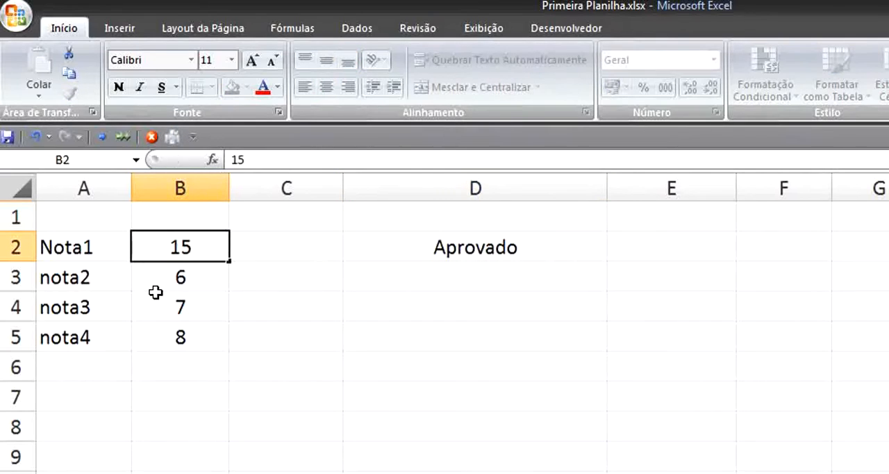
- Highlight the grades in B2:B5 and compare them with the range referenced in D2's SE formula
{"action": "left_click_drag", "start_coordinate": [185, 252], "coordinate": [173, 340]}
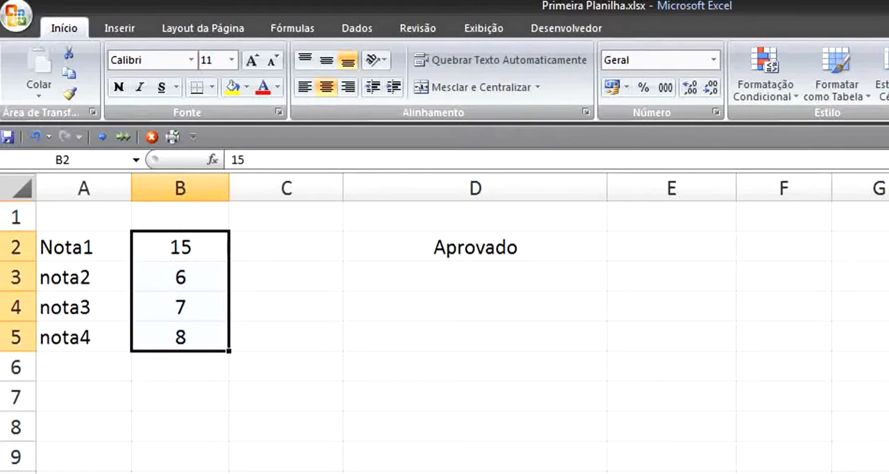
{"action": "left_click", "coordinate": [523, 240]}
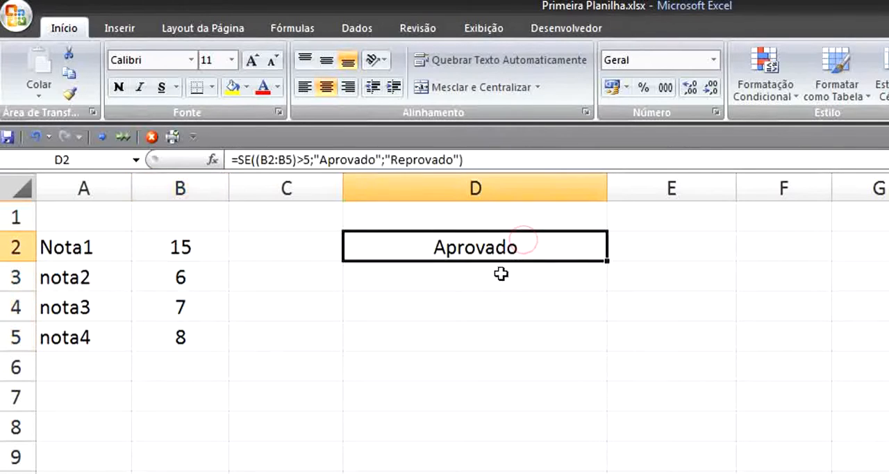
{"action": "key", "text": "F2"}
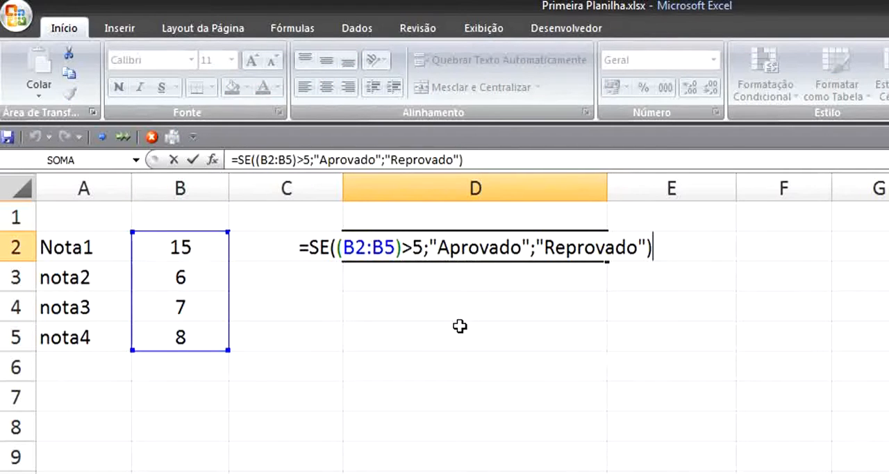
{"action": "key", "text": "Return"}
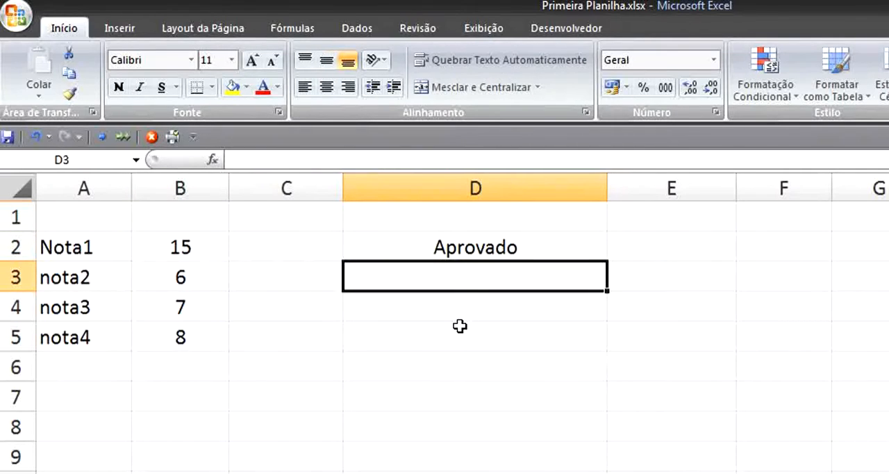
- Replace the parenthesized range B2:B5 in the logical test of D2's SE formula with the single cell B2
{"action": "left_click", "coordinate": [468, 286]}
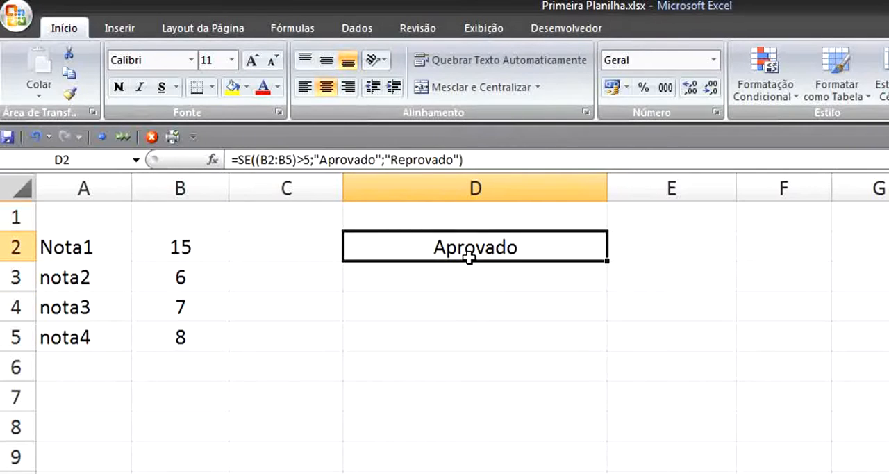
{"action": "double_click", "coordinate": [470, 258]}
{"action": "left_click_drag", "start_coordinate": [403, 247], "coordinate": [342, 249]}
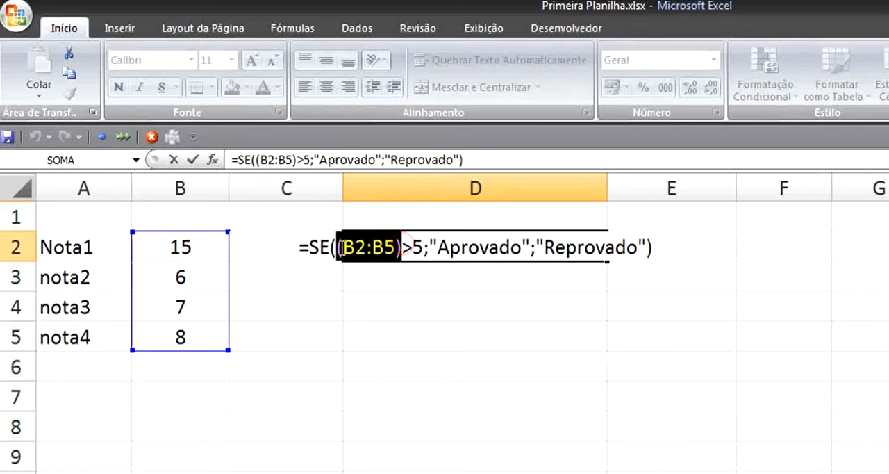
{"action": "key", "text": "Delete"}
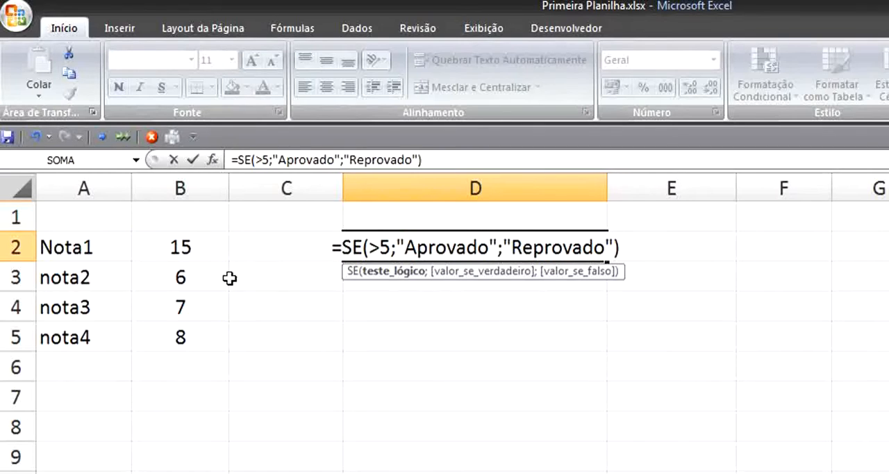
{"action": "left_click", "coordinate": [195, 247]}
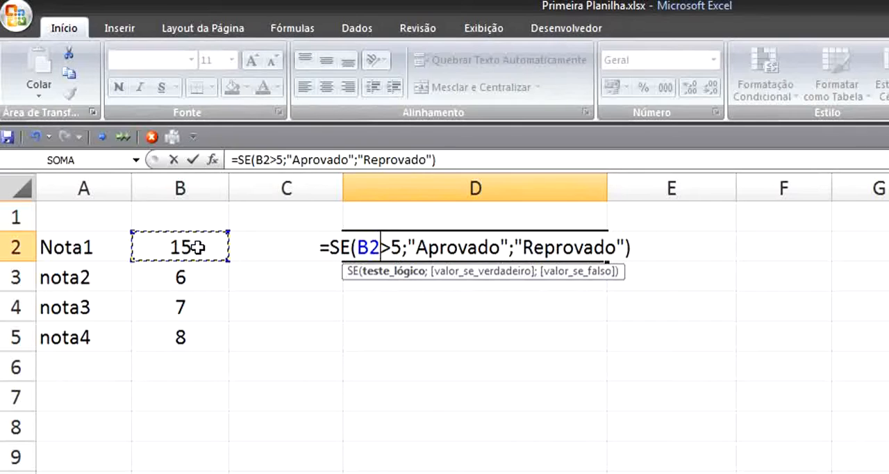
{"action": "key", "text": "Return"}
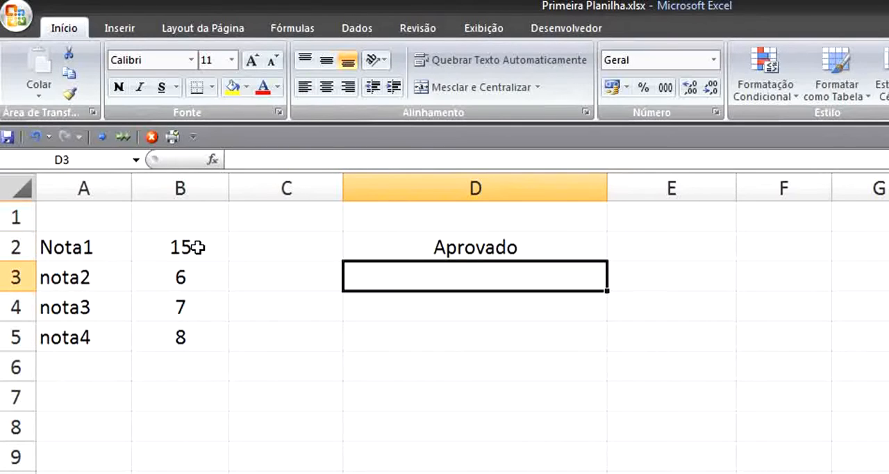
- Compare the Nota1 grade in B2 with the test in D2's SE formula, leaving the formula as it is
{"action": "left_click", "coordinate": [198, 248]}
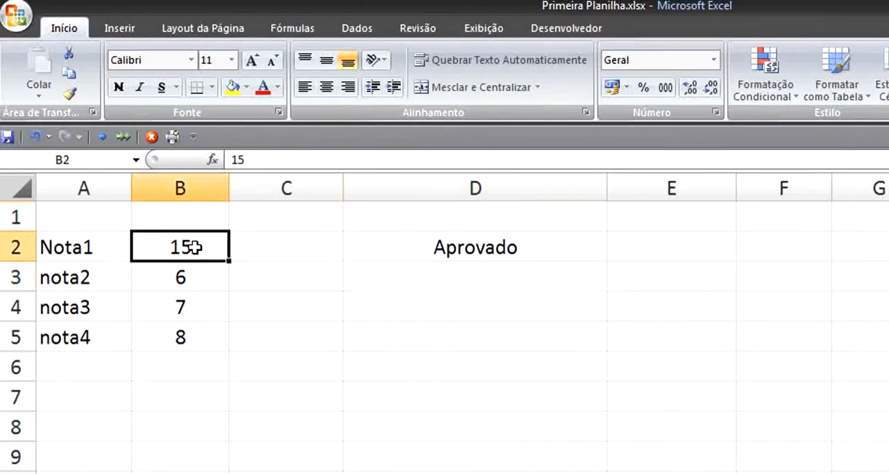
{"action": "left_click", "coordinate": [452, 255]}
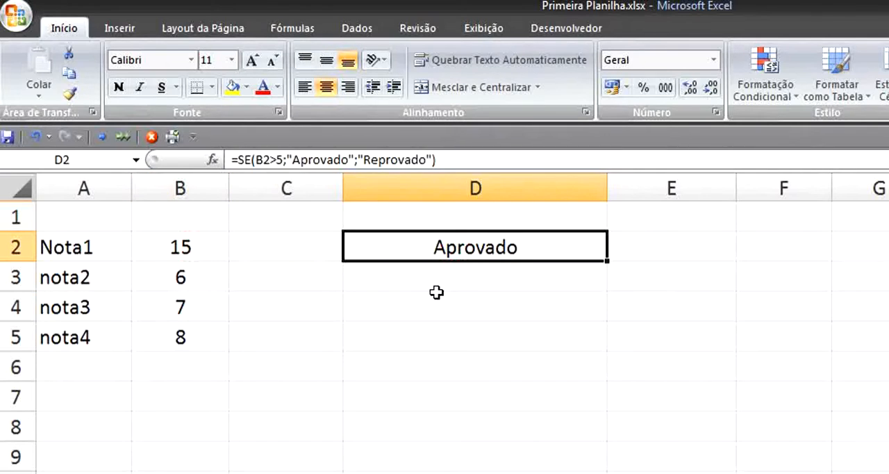
{"action": "key", "text": "F2"}
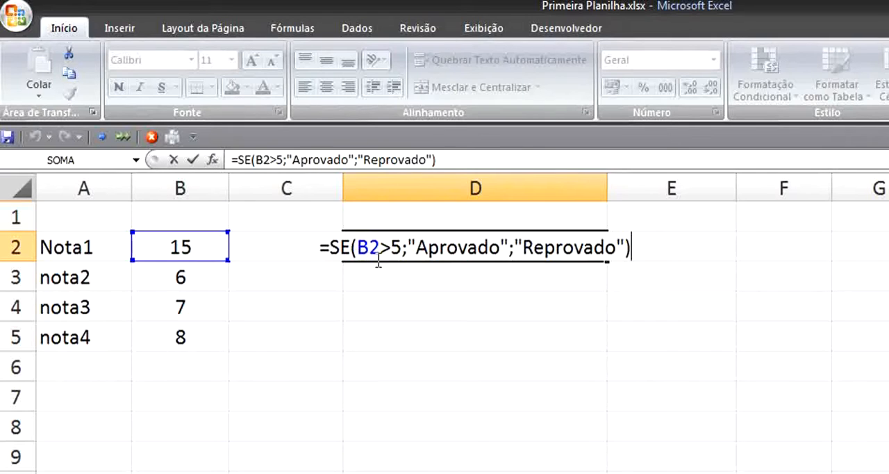
{"action": "key", "text": "Return"}
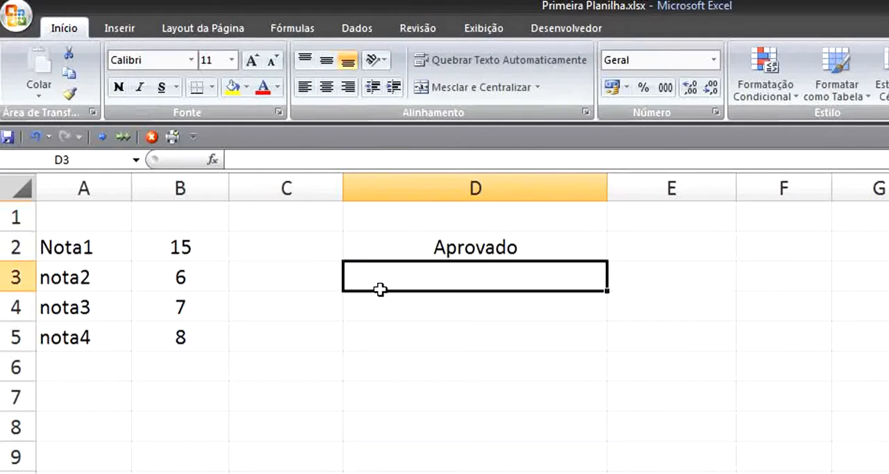
- Test D2's SE formula by setting the Nota1 grade in B2 to 4, then 5, and finally 20
{"action": "left_click", "coordinate": [221, 251]}
{"action": "type", "text": "4"}
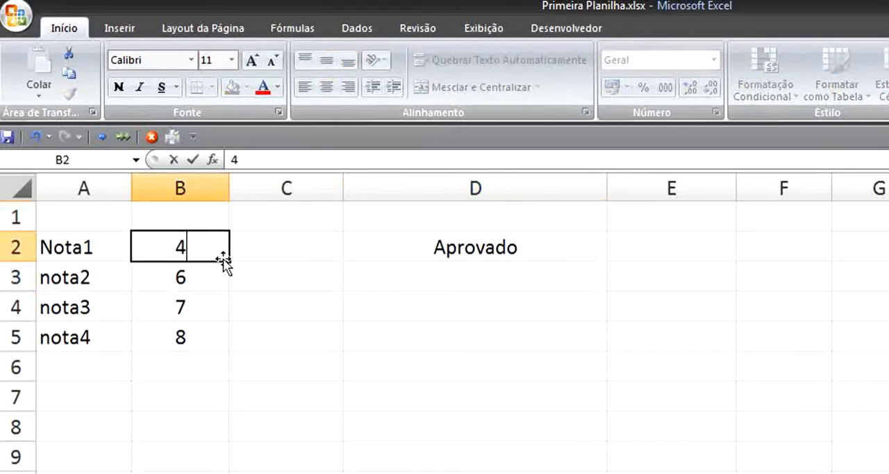
{"action": "key", "text": "Return"}
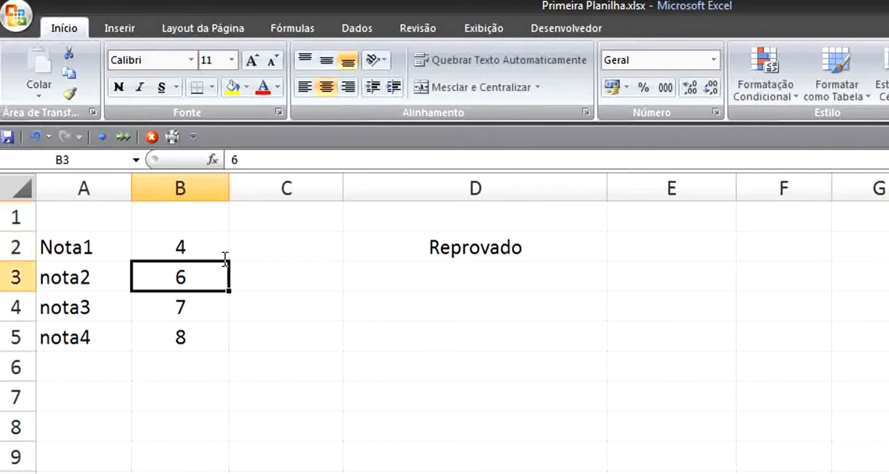
{"action": "left_click", "coordinate": [188, 248]}
{"action": "type", "text": "5"}
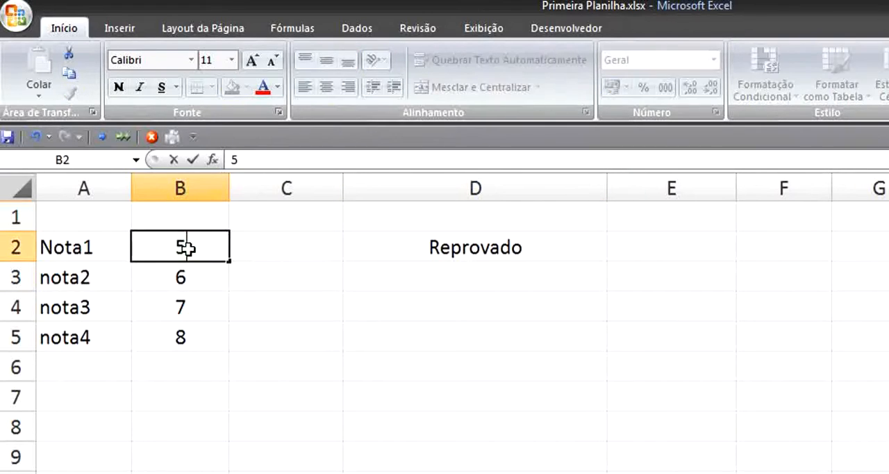
{"action": "key", "text": "Return"}
{"action": "left_click", "coordinate": [186, 248]}
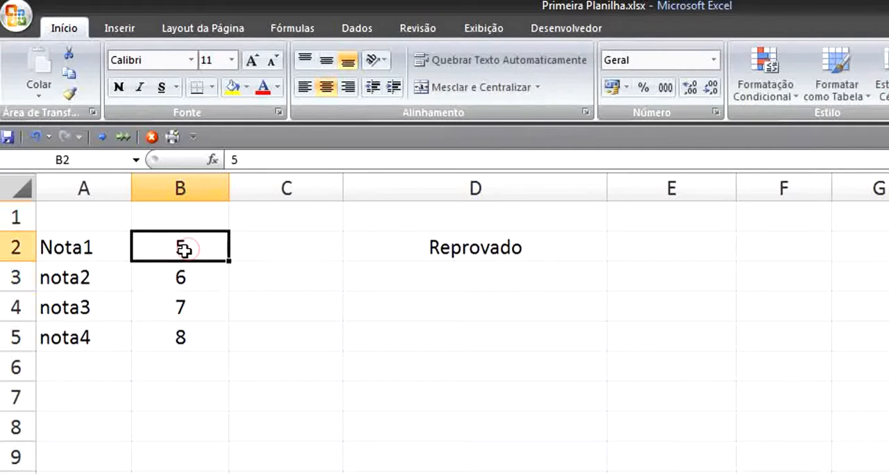
{"action": "type", "text": "20"}
{"action": "key", "text": "Return"}
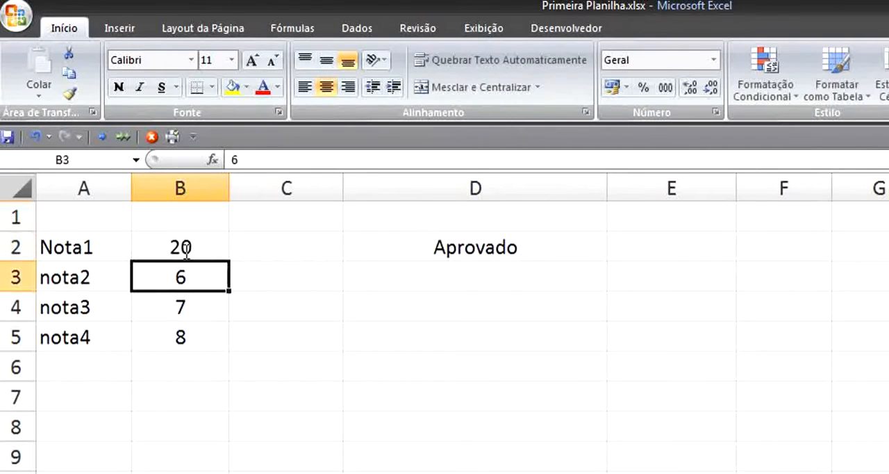
- Replace the logical test in D2's SE formula with media(B2:B5)>=7, keeping the Aprovado and Reprovado results
{"action": "left_click", "coordinate": [186, 249]}
{"action": "left_click", "coordinate": [386, 248]}
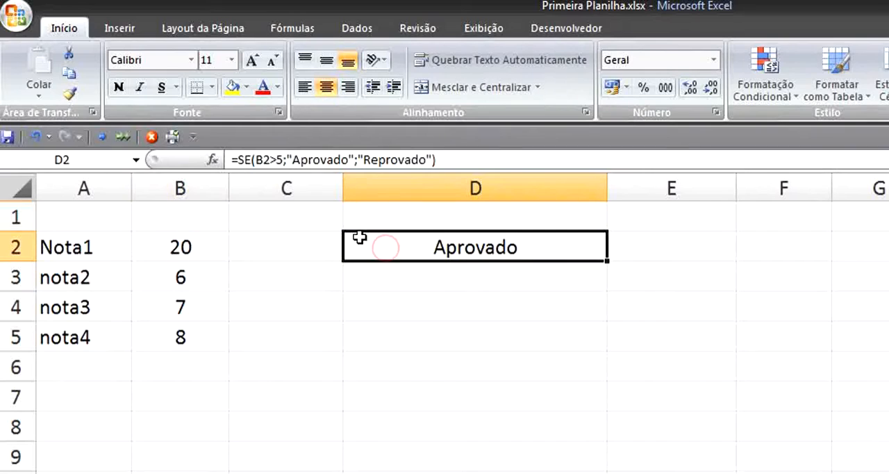
{"action": "double_click", "coordinate": [402, 251]}
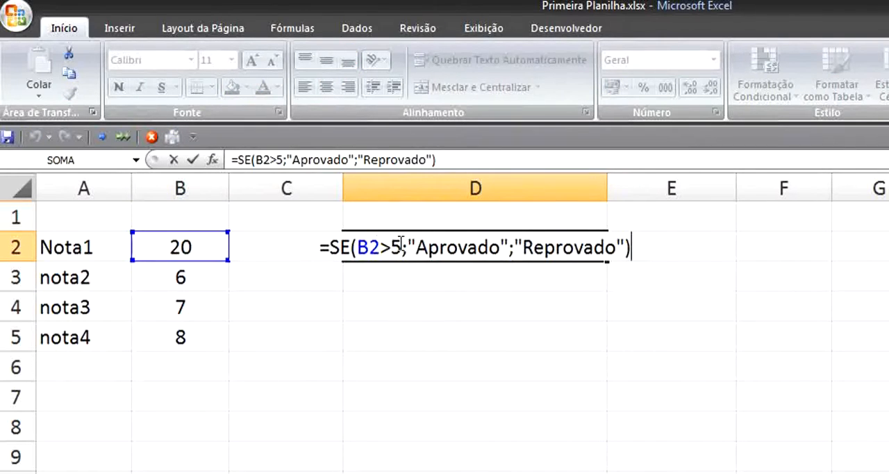
{"action": "left_click_drag", "start_coordinate": [405, 248], "coordinate": [357, 248]}
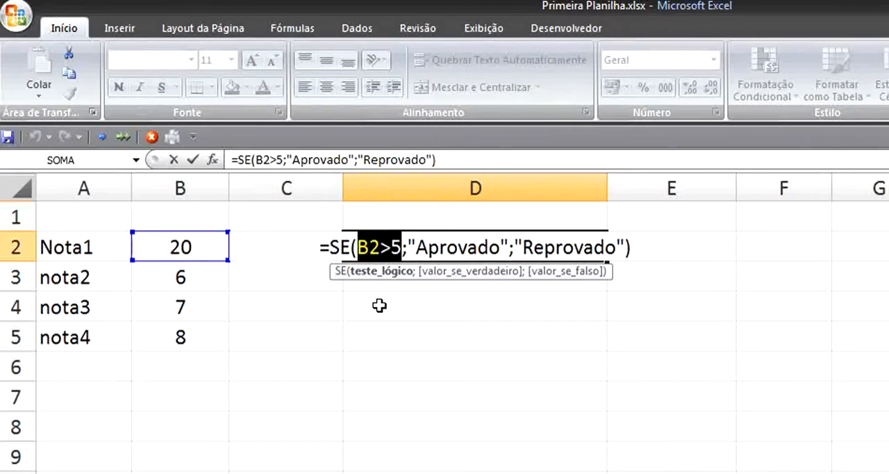
{"action": "key", "text": "Delete"}
{"action": "type", "text": "media"}
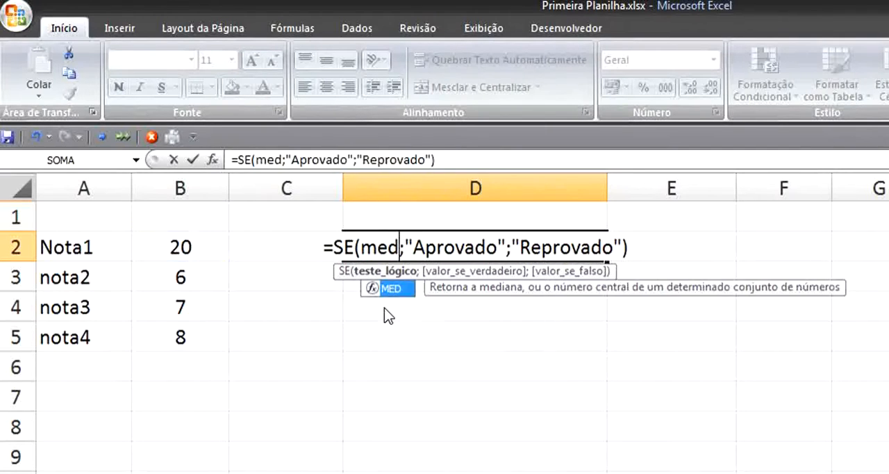
{"action": "type", "text": "("}
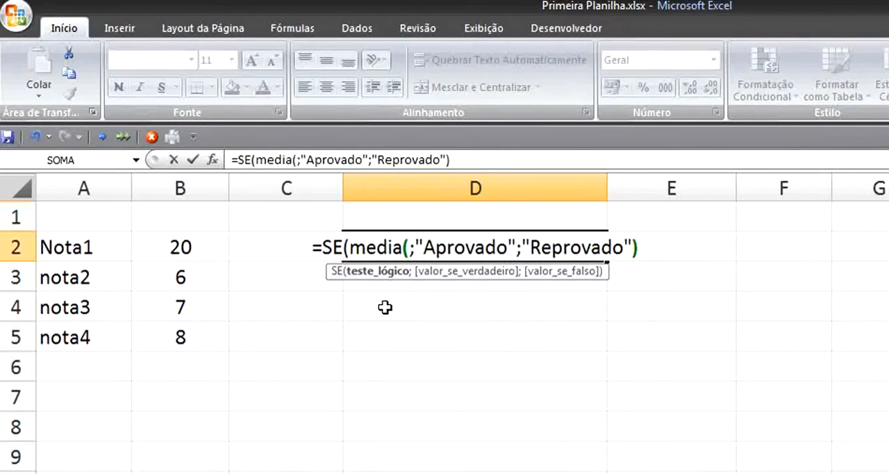
{"action": "left_click_drag", "start_coordinate": [192, 246], "coordinate": [193, 331]}
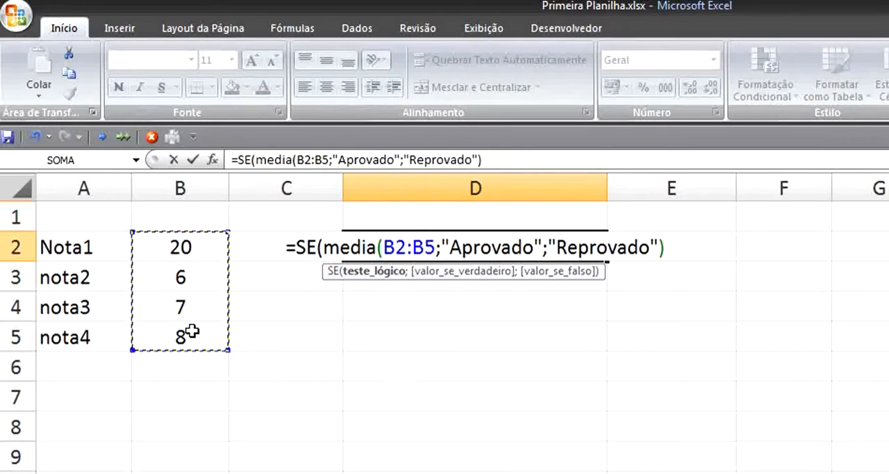
{"action": "type", "text": ")>"}
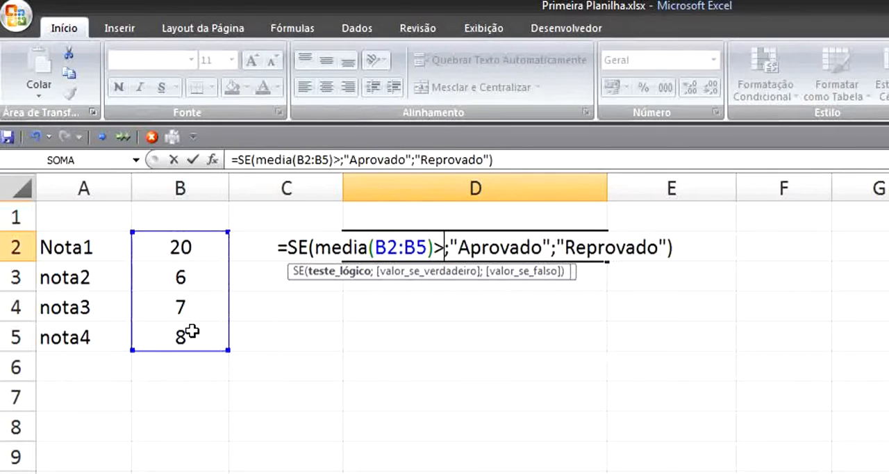
{"action": "type", "text": "="}
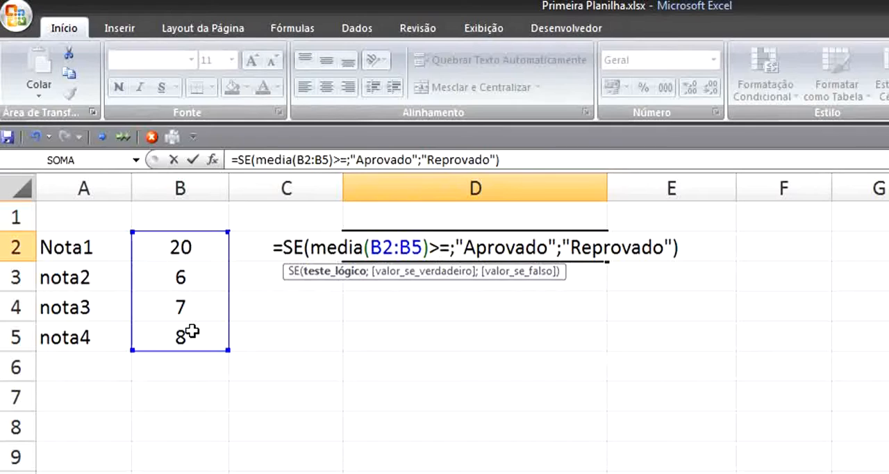
{"action": "type", "text": "7"}
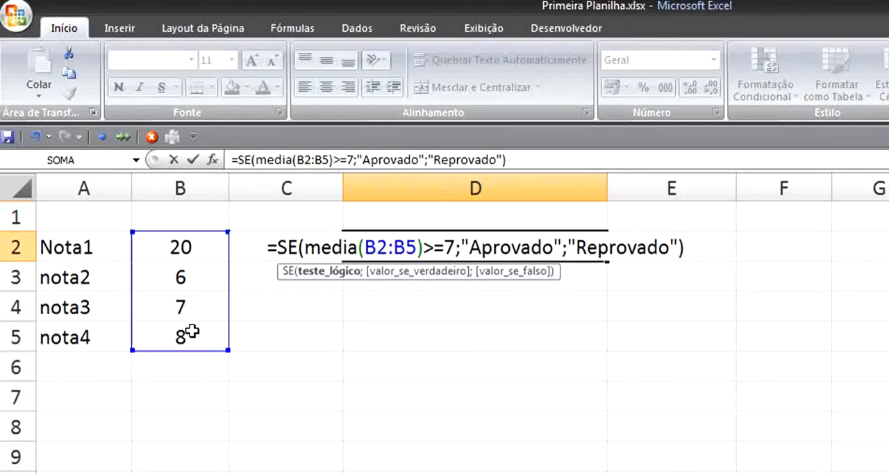
{"action": "key", "text": "Return"}
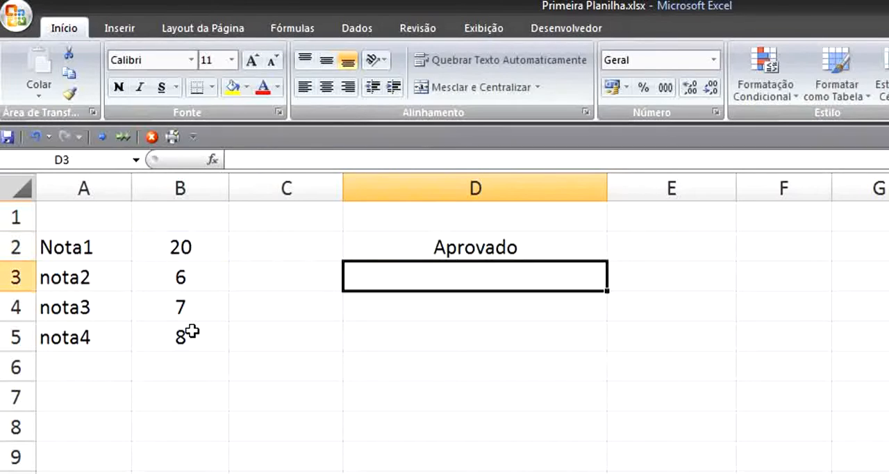
- Set the grades in B2, B3 and B5 to 7, and select B2:B5 to check their average
{"action": "left_click", "coordinate": [452, 248]}
{"action": "left_click", "coordinate": [203, 240]}
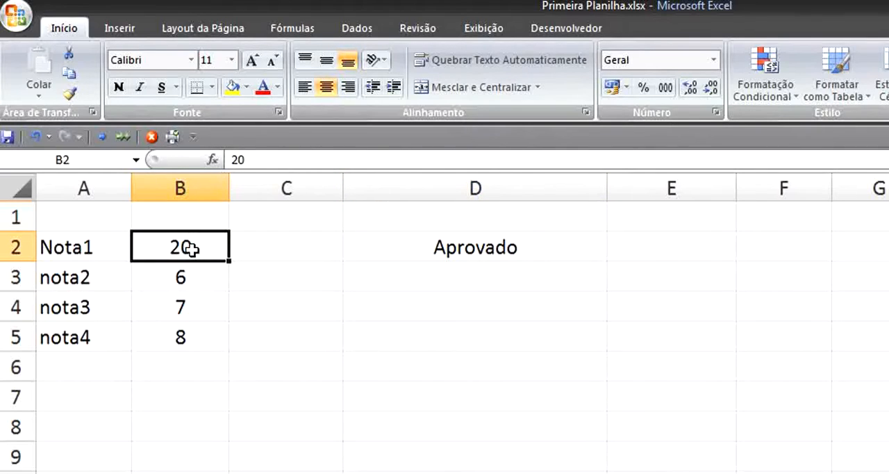
{"action": "type", "text": "7"}
{"action": "key", "text": "Return"}
{"action": "type", "text": "7"}
{"action": "key", "text": "Return"}
{"action": "key", "text": "Return"}
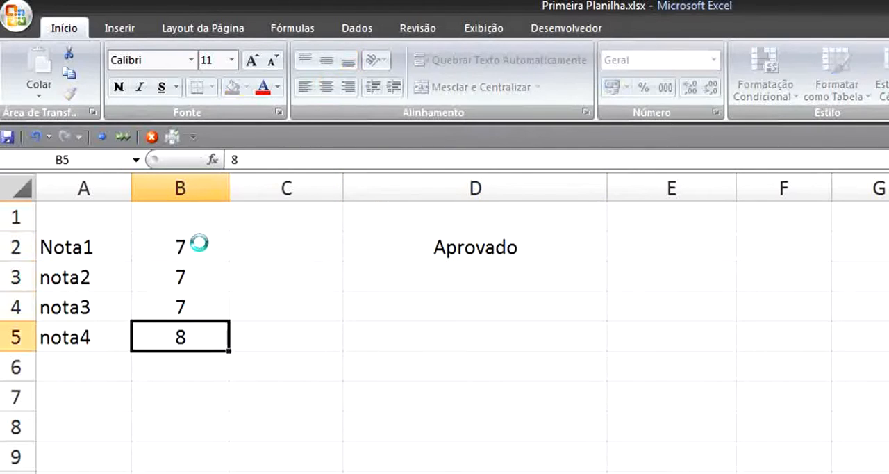
{"action": "type", "text": "7"}
{"action": "key", "text": "Up"}
{"action": "key", "text": "Up"}
{"action": "key", "text": "Up"}
{"action": "key", "text": "Up"}
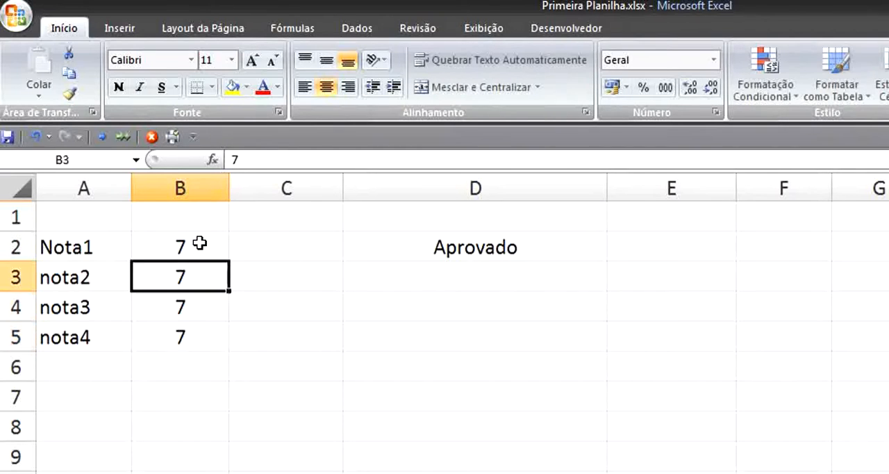
{"action": "left_click_drag", "start_coordinate": [221, 250], "coordinate": [208, 327]}
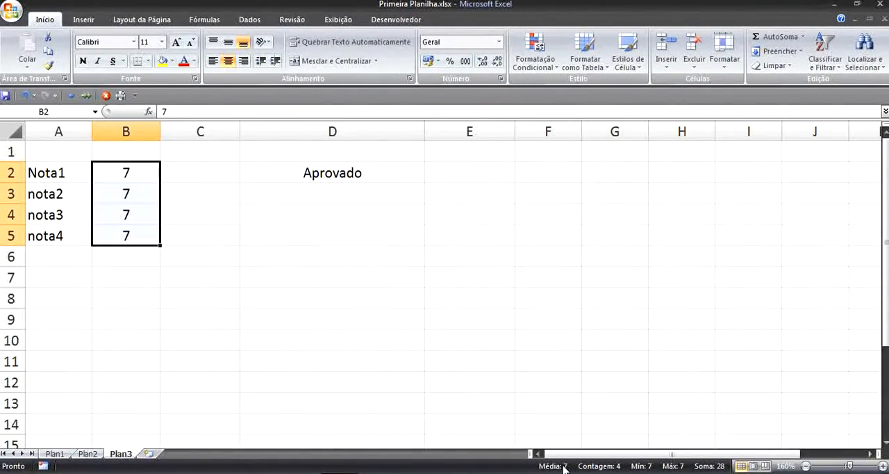
- Set the Nota1 grade in B2 to 5, nota2 in B3 to 4 and nota3 in B4 to 5
{"action": "left_click", "coordinate": [132, 173]}
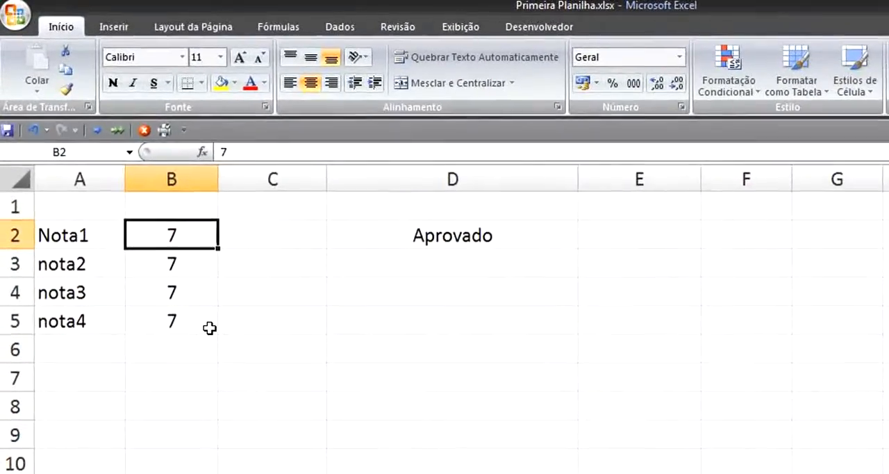
{"action": "type", "text": "5"}
{"action": "left_click", "coordinate": [192, 273]}
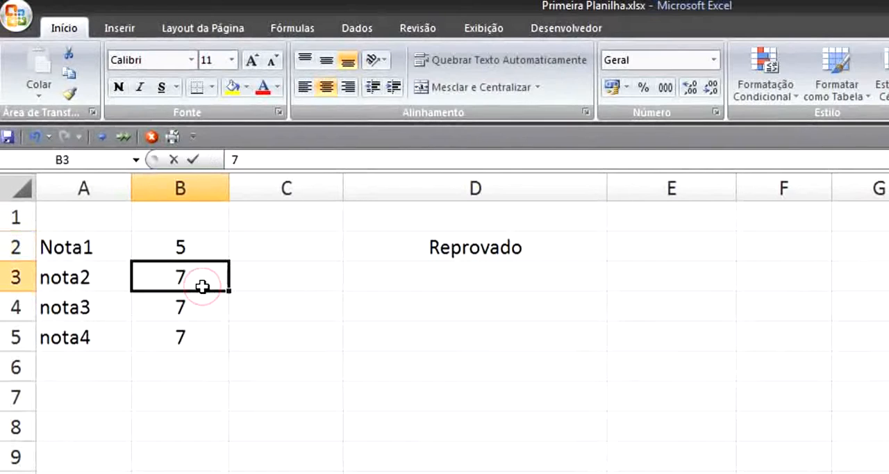
{"action": "type", "text": "4"}
{"action": "left_click", "coordinate": [197, 308]}
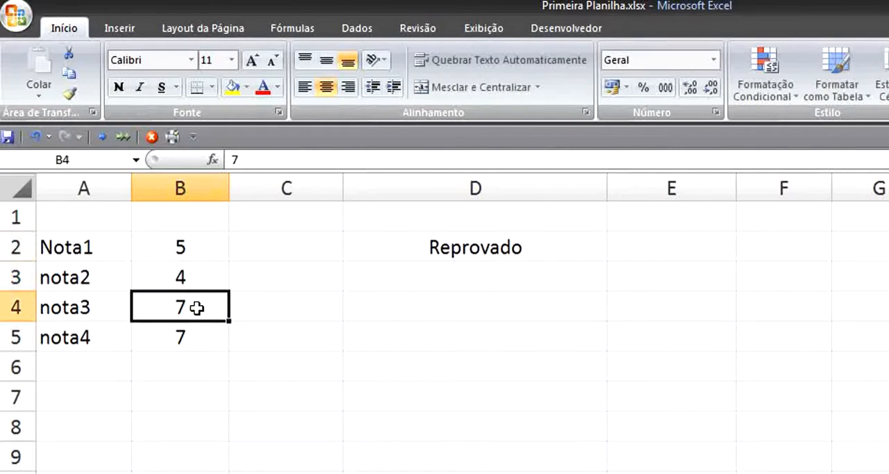
{"action": "type", "text": "5"}
{"action": "key", "text": "Return"}
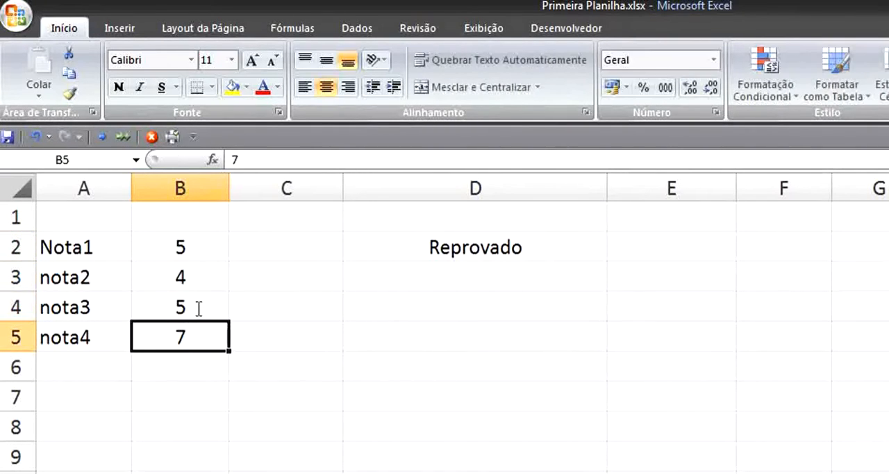
- Review the result and the average-based SE formula in D2
{"action": "left_click", "coordinate": [422, 246]}
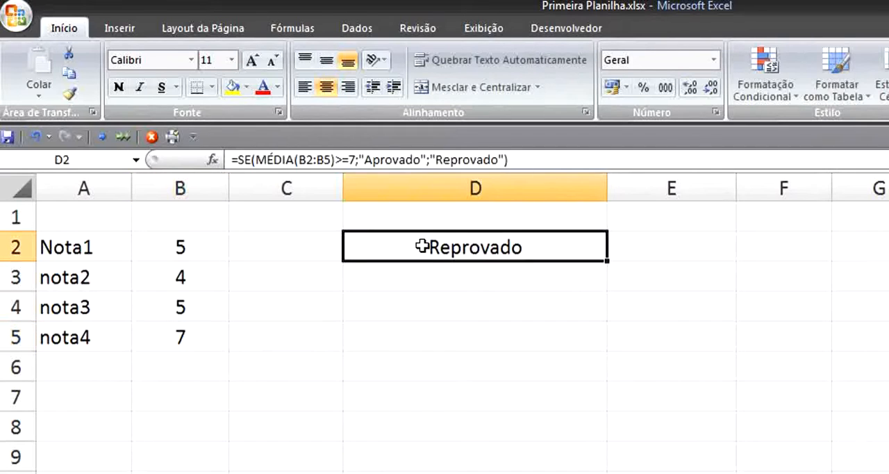
{"action": "left_click", "coordinate": [418, 368]}
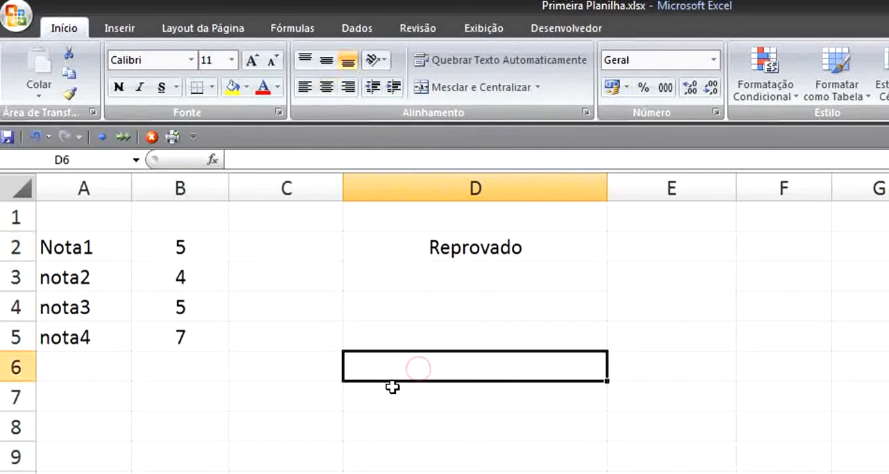
{"action": "left_click", "coordinate": [418, 250]}
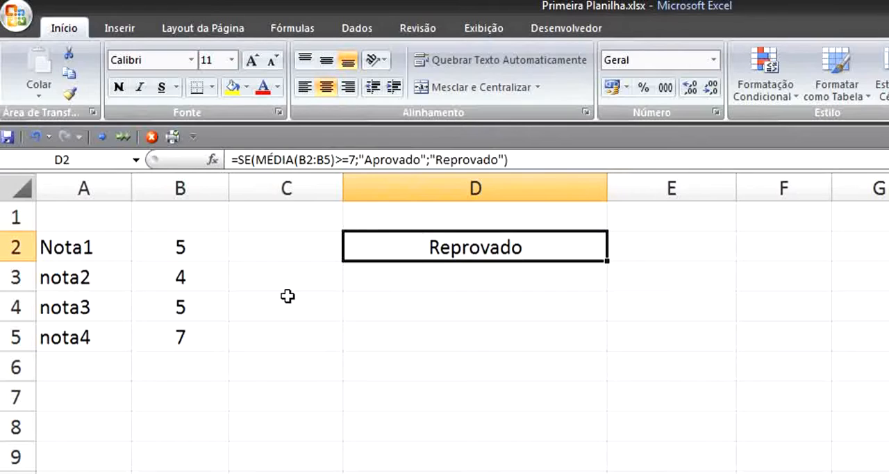
- Review the grades in B2:B5 and the comparison with the average in D2's SE formula
{"action": "left_click_drag", "start_coordinate": [189, 257], "coordinate": [195, 331]}
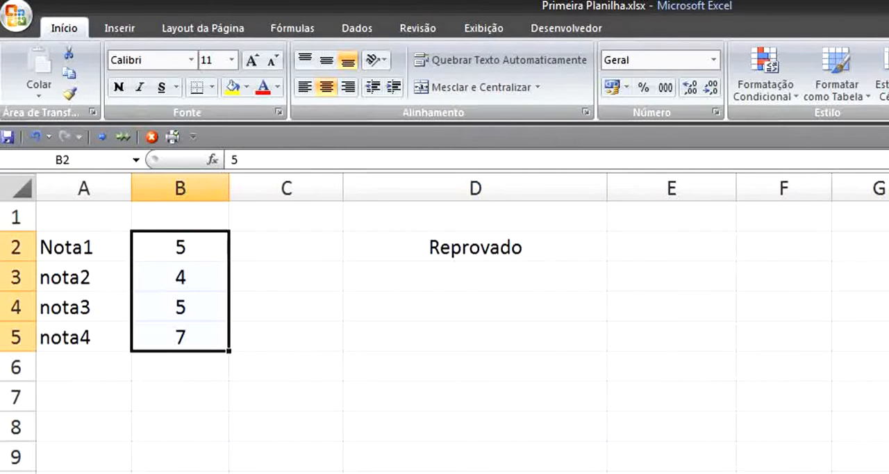
{"action": "left_click", "coordinate": [494, 237]}
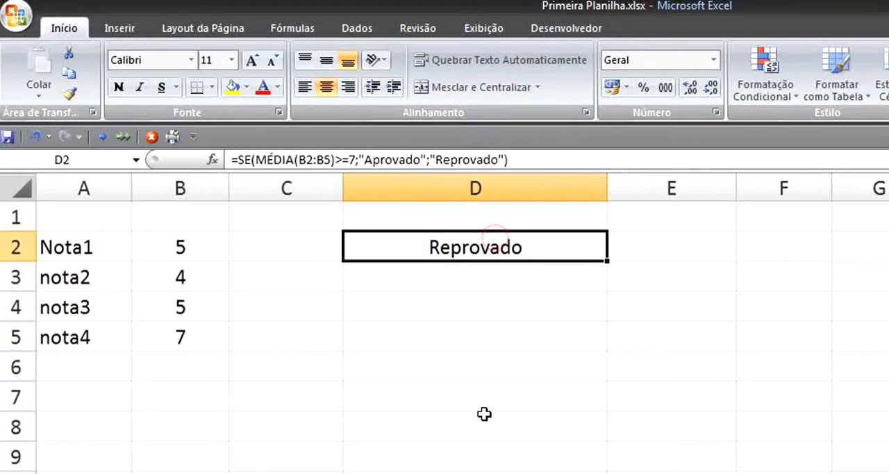
{"action": "double_click", "coordinate": [465, 252]}
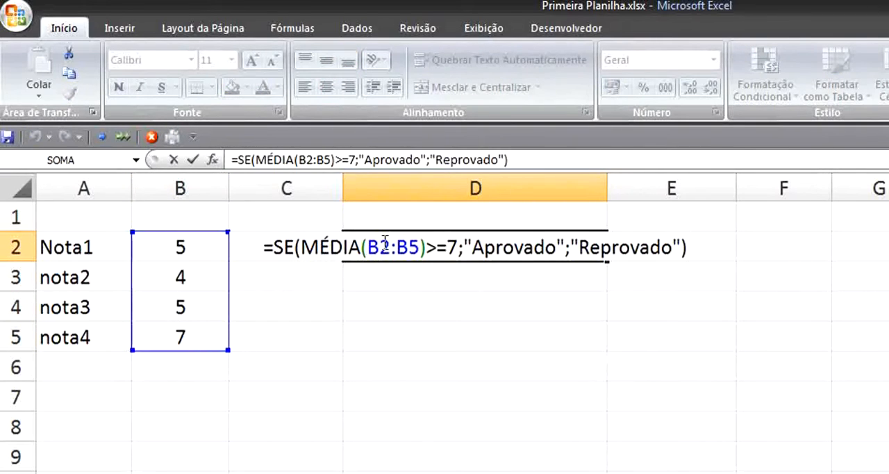
{"action": "left_click_drag", "start_coordinate": [438, 248], "coordinate": [426, 248]}
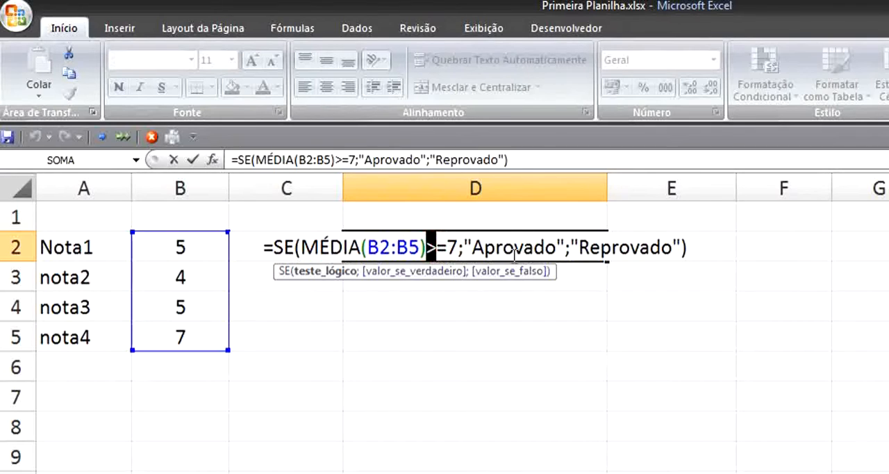
{"action": "left_click", "coordinate": [595, 354]}
- Set the grades in B2:B5 to 8, 7, 6 and 9
{"action": "left_click", "coordinate": [171, 240]}
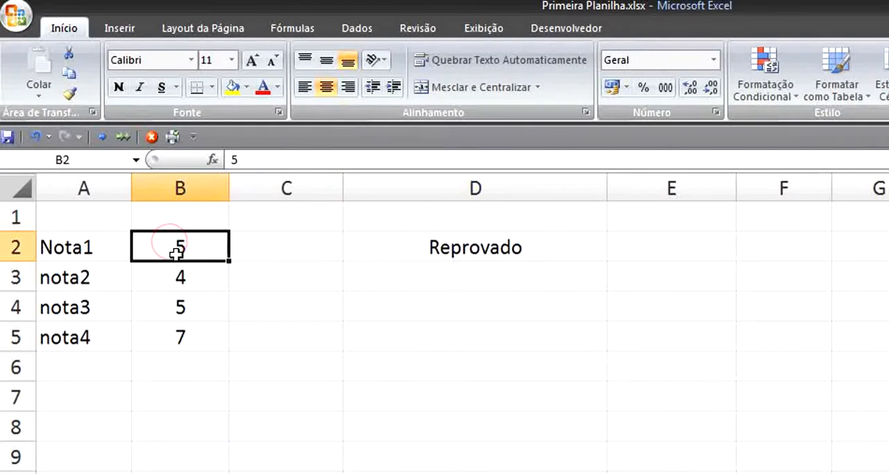
{"action": "type", "text": "8"}
{"action": "key", "text": "Return"}
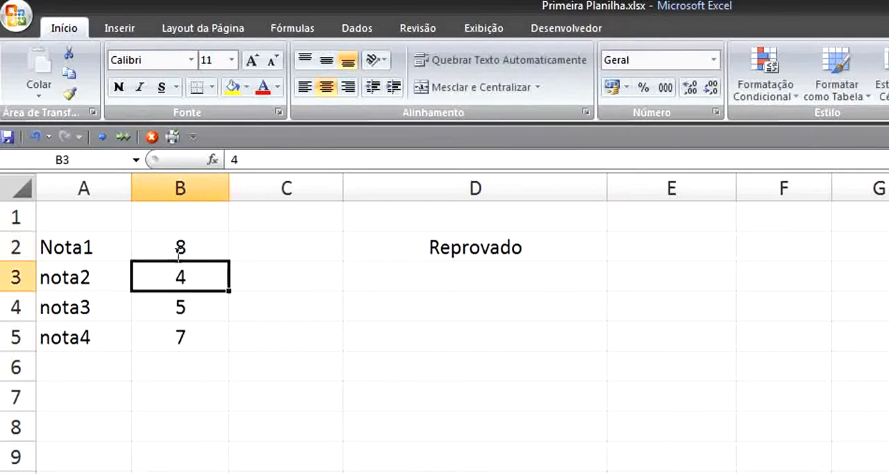
{"action": "type", "text": "7"}
{"action": "key", "text": "Return"}
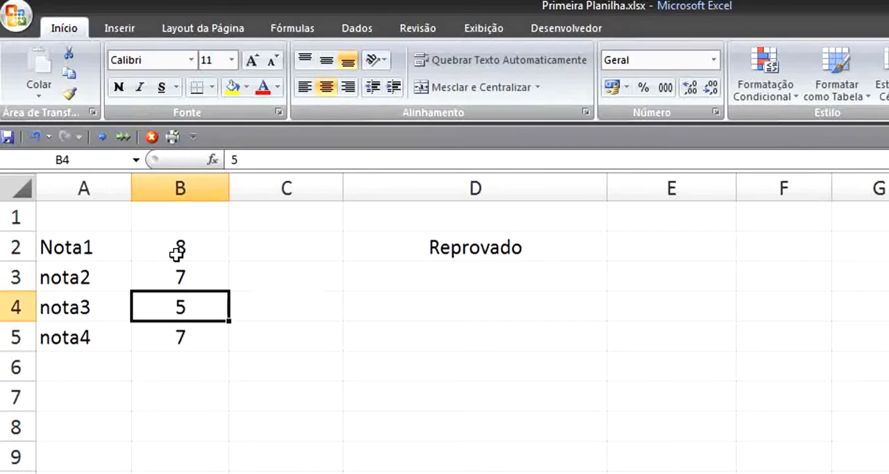
{"action": "type", "text": "6"}
{"action": "key", "text": "Return"}
{"action": "type", "text": "9"}
{"action": "key", "text": "Return"}
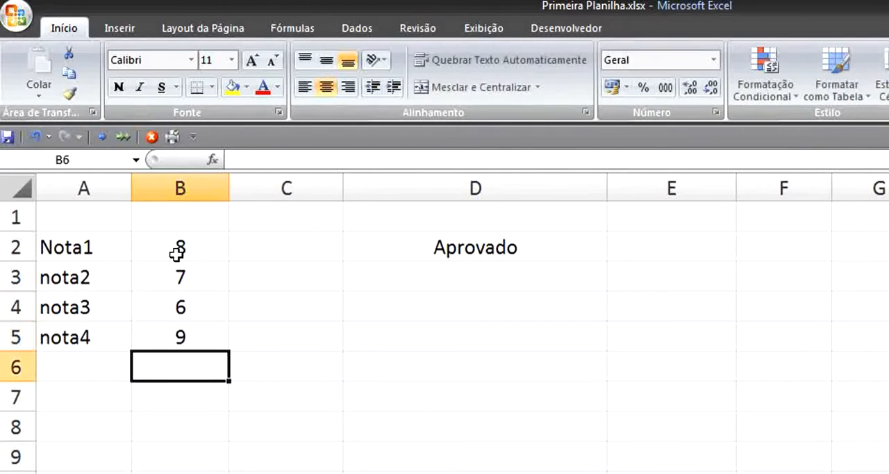
- Set all four grades in B2:B5 to 2
{"action": "left_click", "coordinate": [206, 250]}
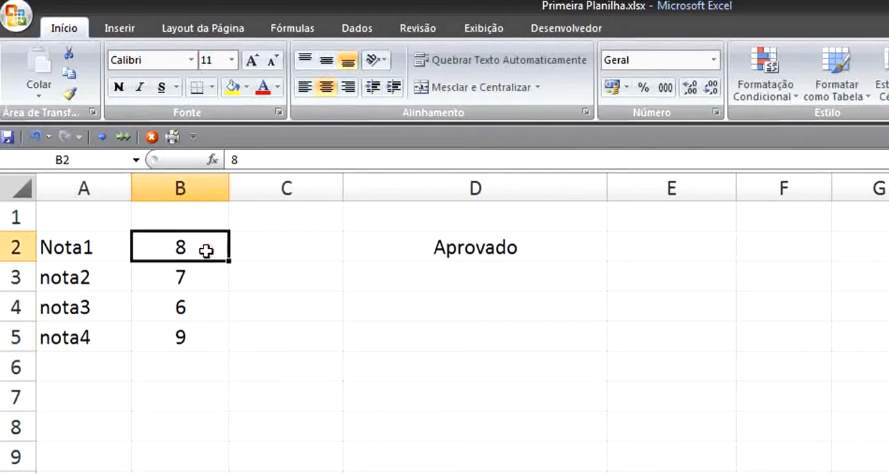
{"action": "type", "text": "2"}
{"action": "key", "text": "Return"}
{"action": "type", "text": "2"}
{"action": "key", "text": "Return"}
{"action": "type", "text": "2"}
{"action": "key", "text": "Return"}
{"action": "type", "text": "2"}
{"action": "key", "text": "Return"}
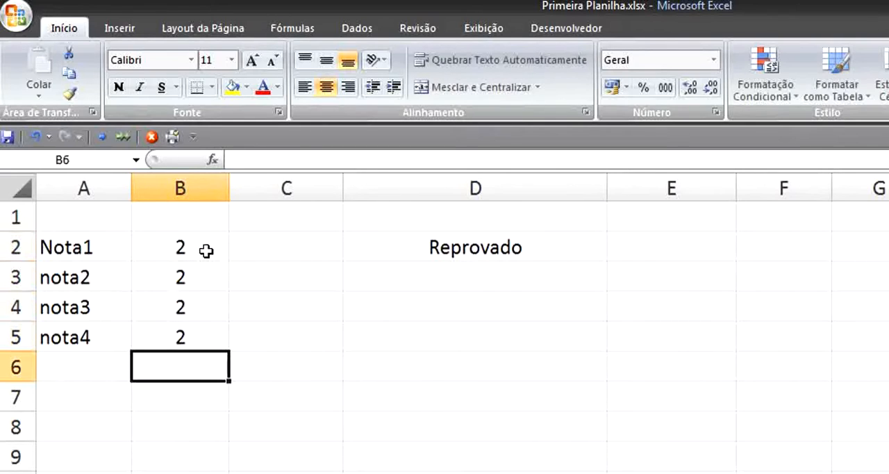
- Resize columns C and D, making column D narrower while leaving room for the result in D2
{"action": "left_click", "coordinate": [510, 248]}
{"action": "left_click_drag", "start_coordinate": [342, 192], "coordinate": [276, 211]}
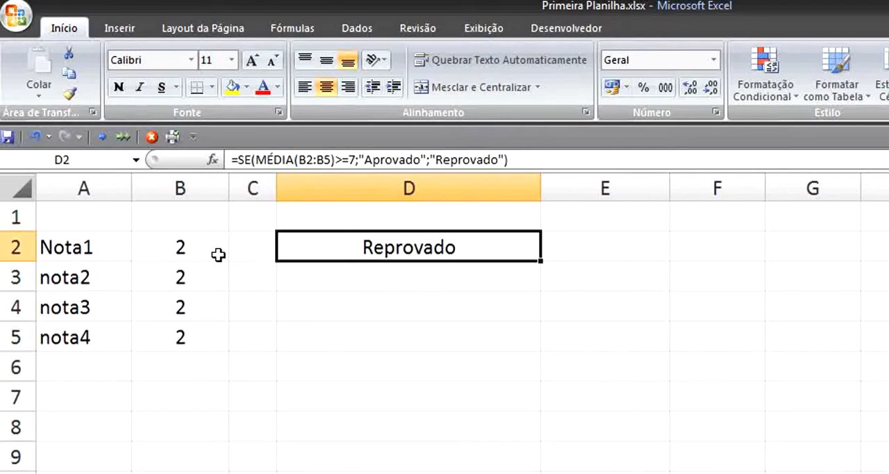
{"action": "double_click", "coordinate": [386, 255]}
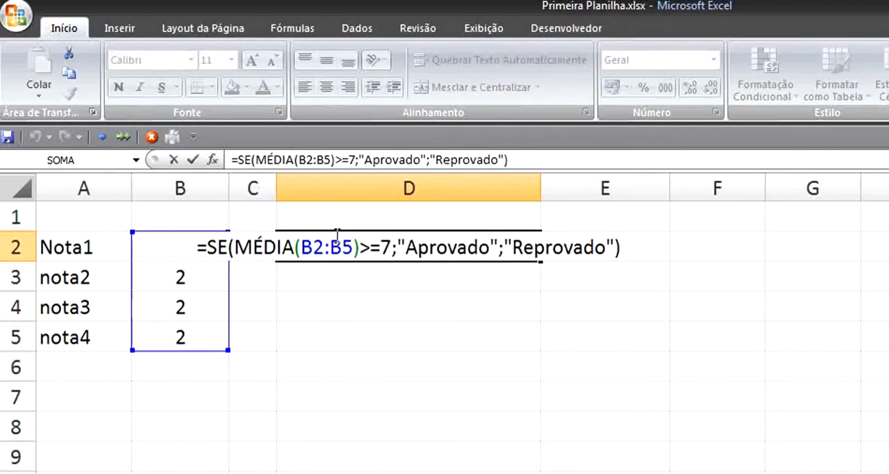
{"action": "left_click_drag", "start_coordinate": [275, 185], "coordinate": [347, 187]}
{"action": "left_click", "coordinate": [447, 243]}
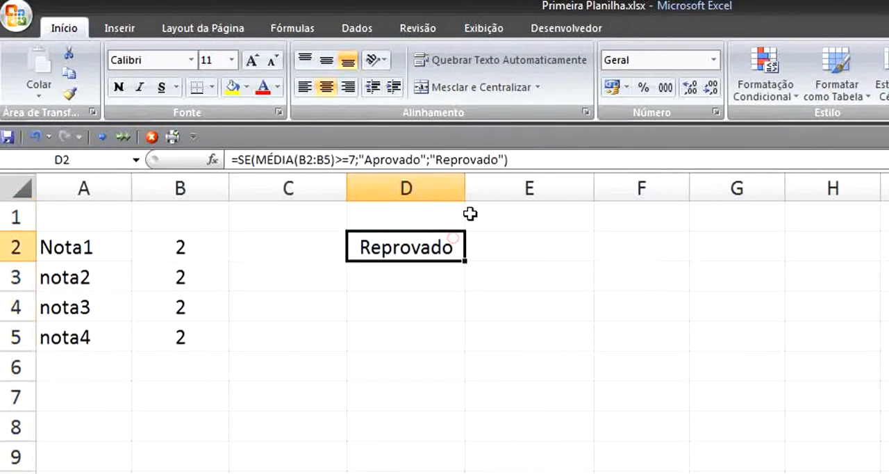
{"action": "left_click_drag", "start_coordinate": [466, 188], "coordinate": [574, 188]}
- Examine the logical test MÉDIA(B2:B5)>=7 in D2's SE formula and leave the cell without editing
{"action": "double_click", "coordinate": [421, 239]}
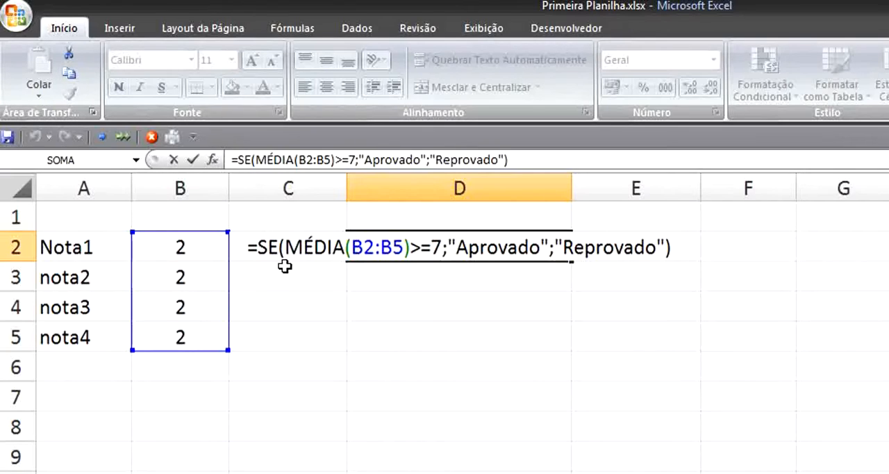
{"action": "left_click_drag", "start_coordinate": [286, 247], "coordinate": [443, 247]}
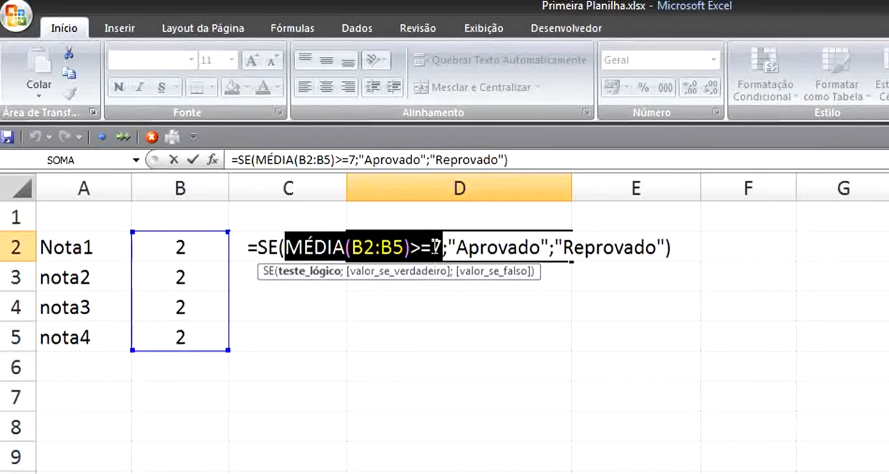
{"action": "left_click", "coordinate": [399, 362]}
{"action": "key", "text": "Escape"}
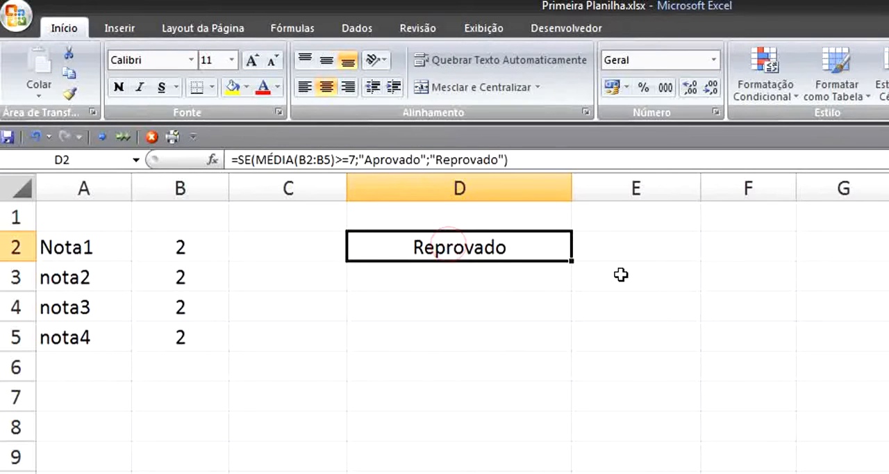
- Enter 7 in cell F2 as the passing average
{"action": "left_click", "coordinate": [757, 246]}
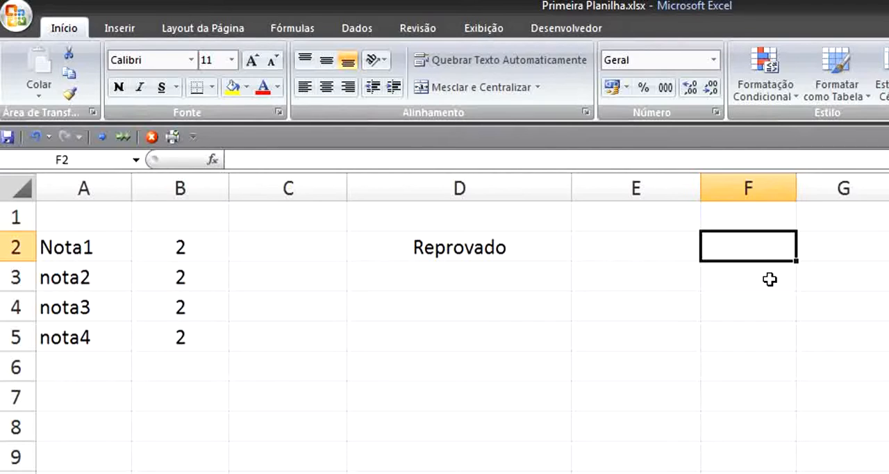
{"action": "type", "text": "7"}
{"action": "left_click", "coordinate": [770, 278]}
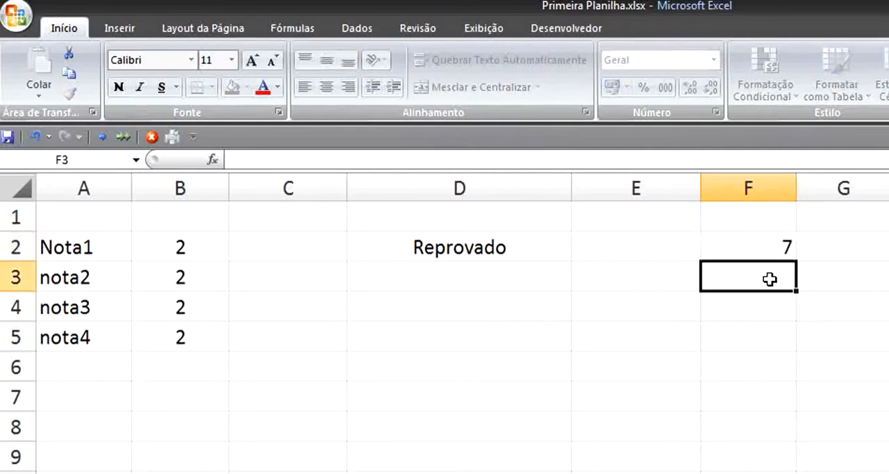
- Replace the fixed 7 in D2's logical test with a reference to F2, giving MÉDIA(B2:B5)>=F2
{"action": "left_click", "coordinate": [544, 240]}
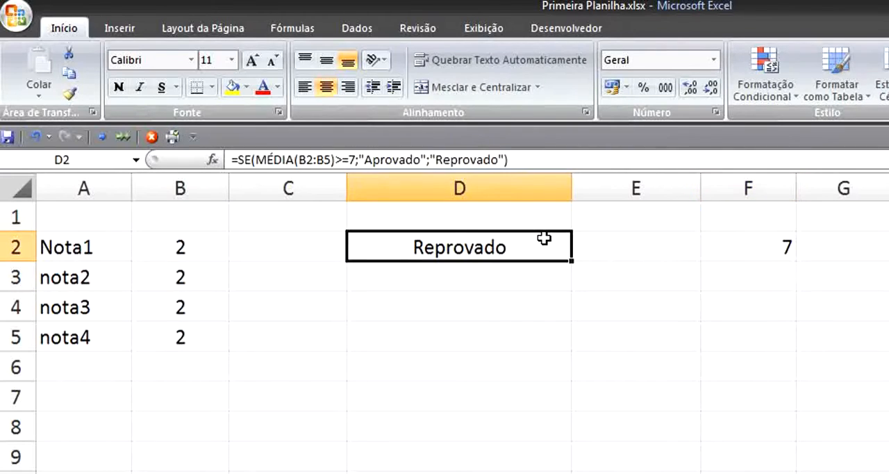
{"action": "left_click", "coordinate": [361, 159]}
{"action": "double_click", "coordinate": [450, 257]}
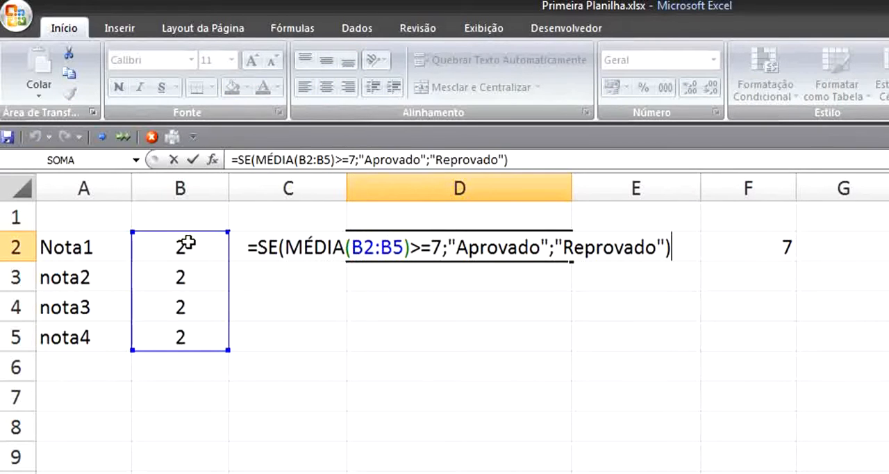
{"action": "left_click", "coordinate": [438, 247]}
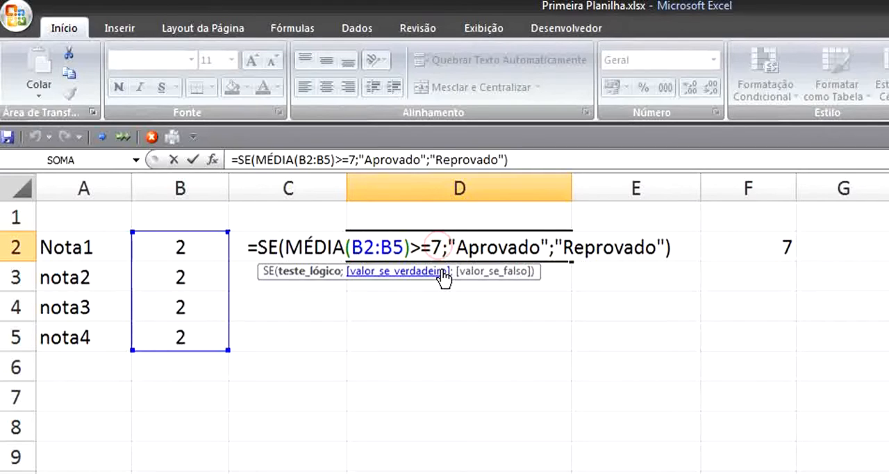
{"action": "key", "text": "BackSpace"}
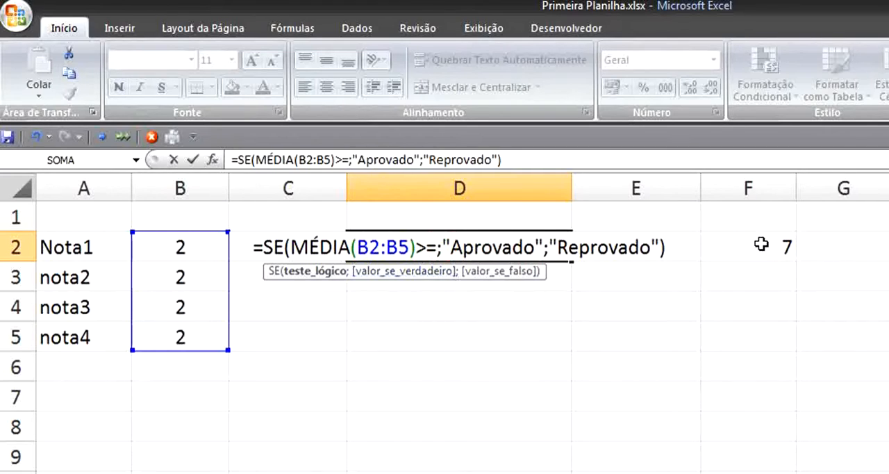
{"action": "left_click", "coordinate": [735, 240]}
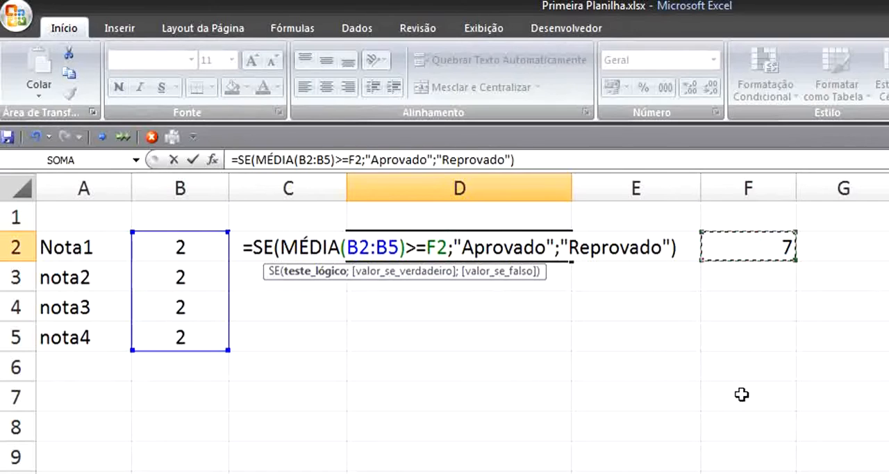
{"action": "key", "text": "Return"}
{"action": "left_click", "coordinate": [539, 248]}
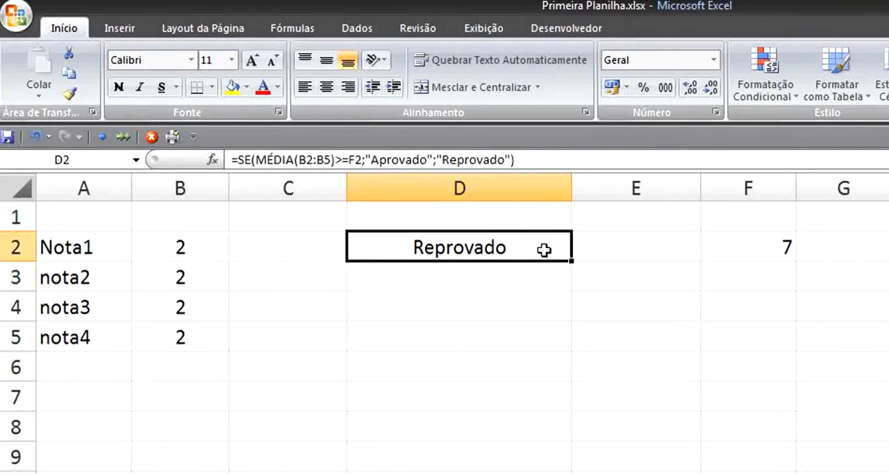
- Enter the label Media in F1 above the passing average
{"action": "left_click", "coordinate": [779, 224]}
{"action": "type", "text": "Media"}
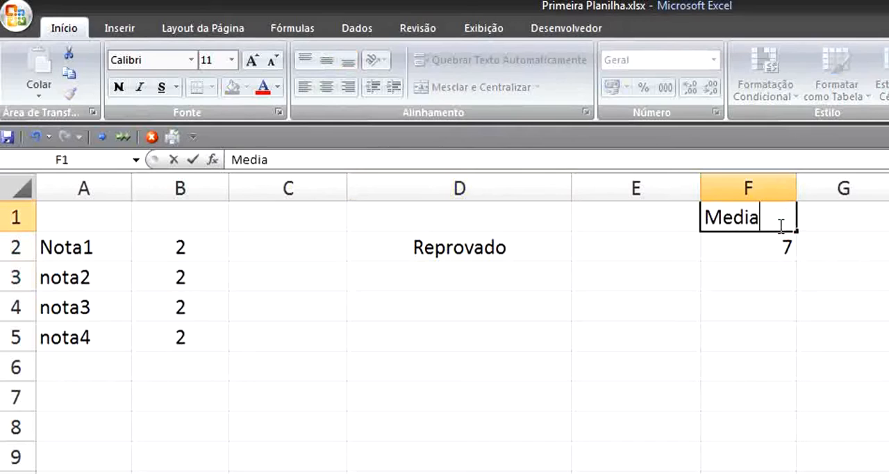
{"action": "key", "text": "Return"}
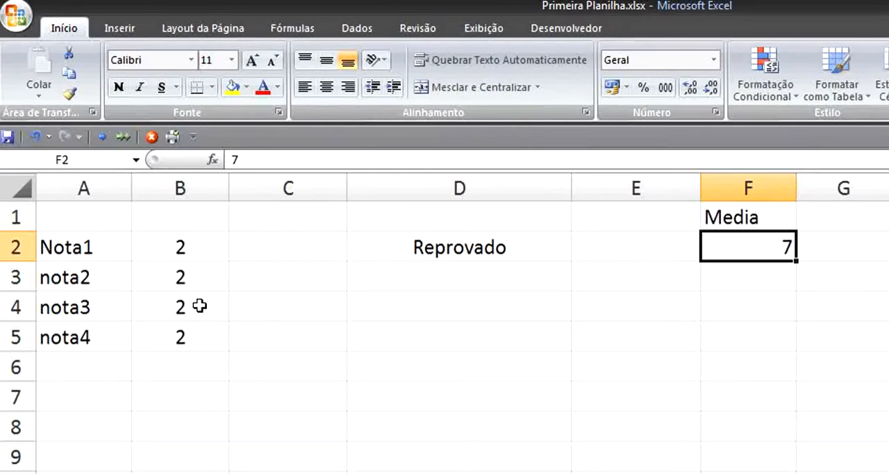
- Set all four grades in B2:B5 to 7
{"action": "left_click", "coordinate": [181, 248]}
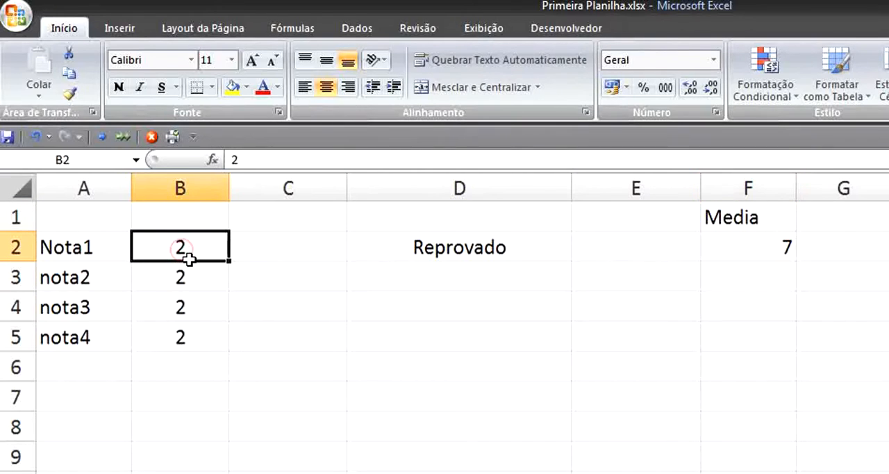
{"action": "type", "text": "7"}
{"action": "key", "text": "Return"}
{"action": "type", "text": "7"}
{"action": "key", "text": "Return"}
{"action": "type", "text": "7"}
{"action": "key", "text": "Return"}
{"action": "type", "text": "7"}
{"action": "key", "text": "Return"}
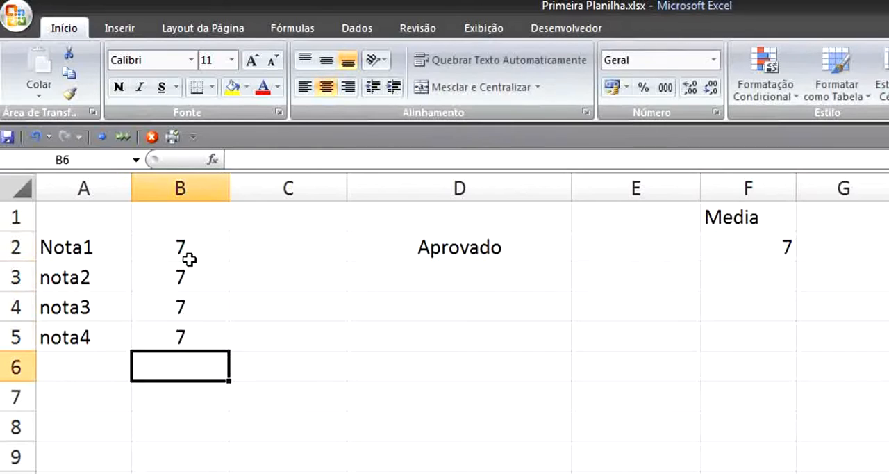
- Set the passing average in F2 to 8 and check the result in D2
{"action": "left_click", "coordinate": [720, 239]}
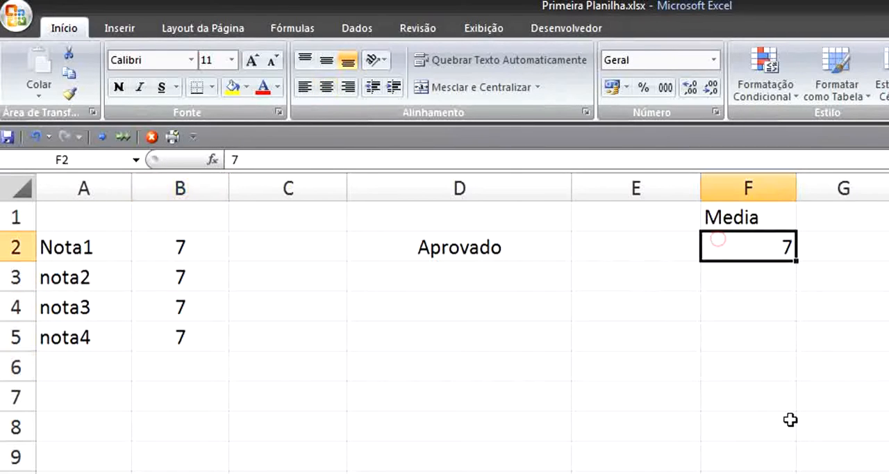
{"action": "type", "text": "8"}
{"action": "key", "text": "Return"}
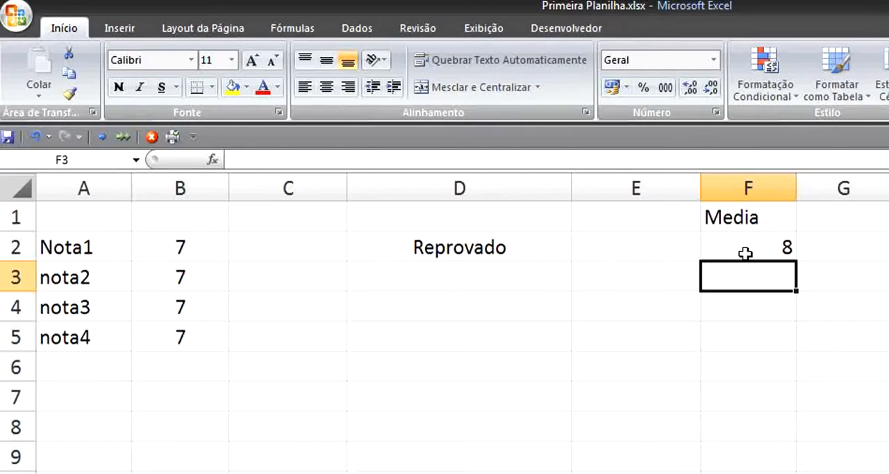
{"action": "left_click", "coordinate": [515, 240]}
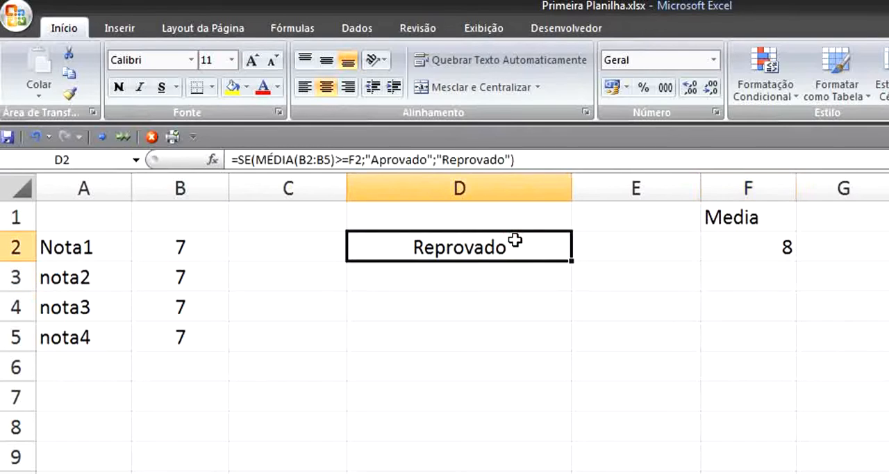
{"action": "left_click", "coordinate": [794, 229]}
{"action": "left_click", "coordinate": [769, 248]}
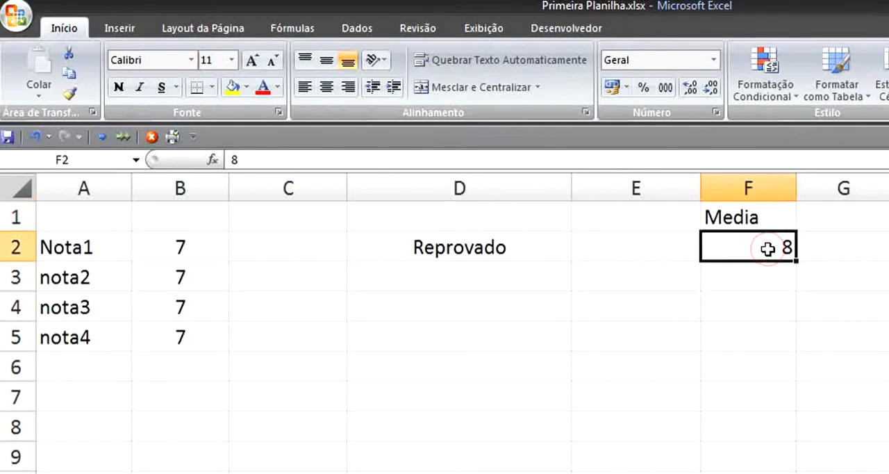
- Change the true and false results of the SE formula in D2 to "ok" and "ruim"
{"action": "left_click", "coordinate": [405, 242]}
{"action": "double_click", "coordinate": [405, 242]}
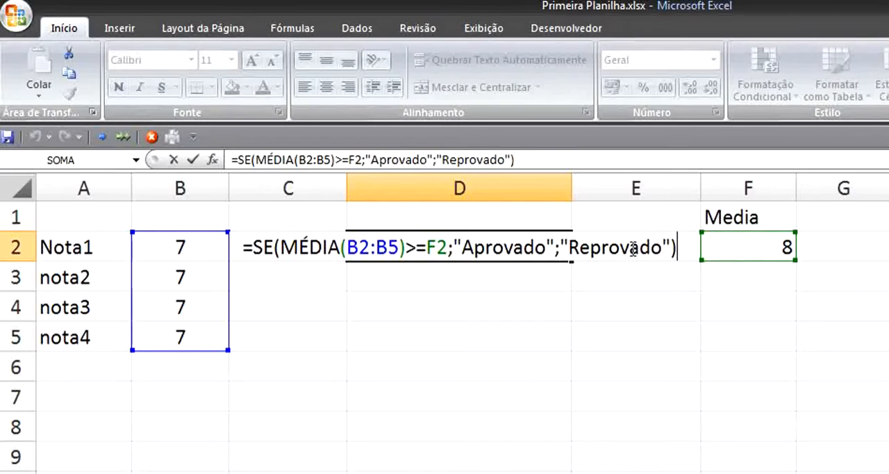
{"action": "left_click_drag", "start_coordinate": [546, 251], "coordinate": [464, 248]}
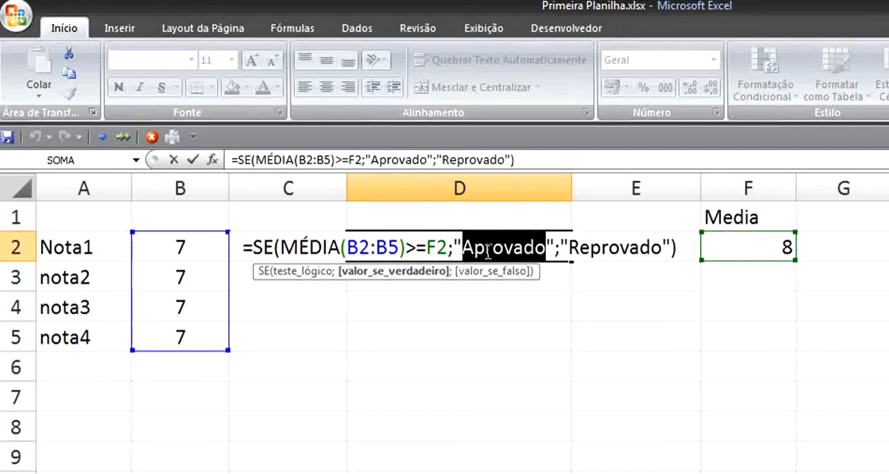
{"action": "type", "text": "ok"}
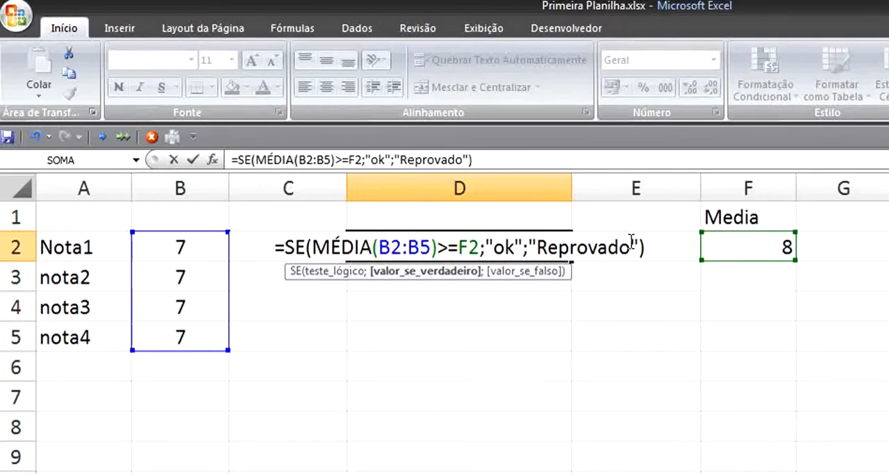
{"action": "left_click_drag", "start_coordinate": [631, 239], "coordinate": [536, 248]}
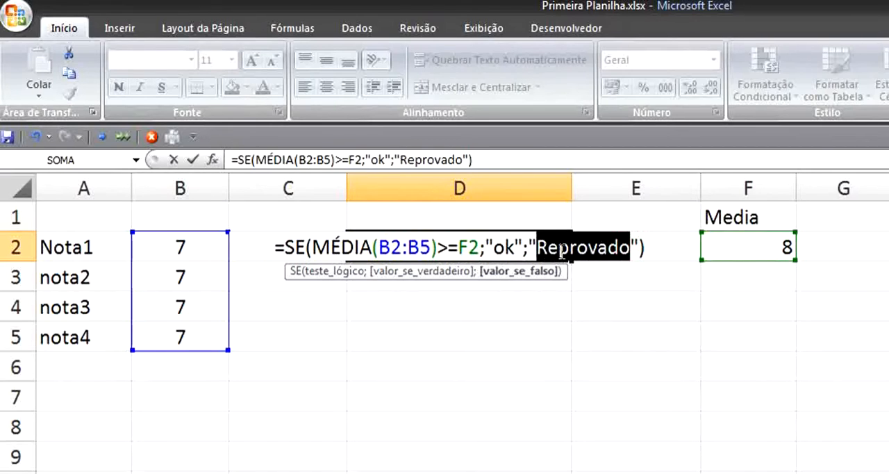
{"action": "type", "text": "ui"}
{"action": "key", "text": "BackSpace"}
{"action": "key", "text": "BackSpace"}
{"action": "type", "text": "ruim"}
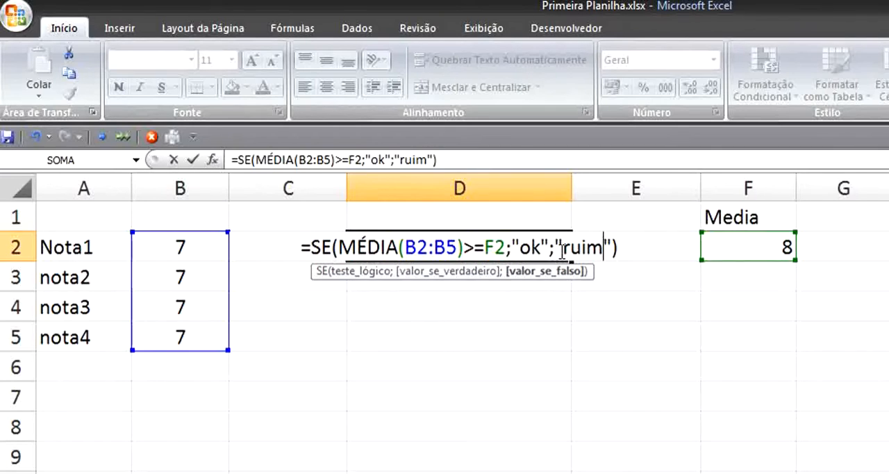
{"action": "key", "text": "Return"}
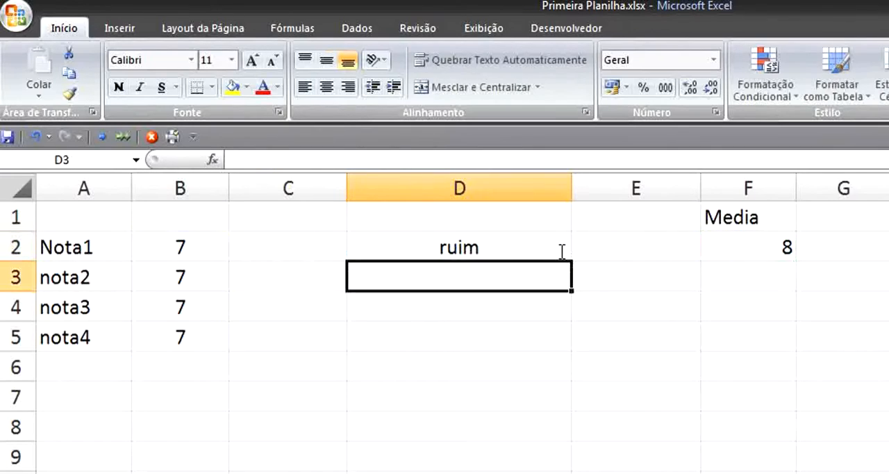
- Set the four grades in B2:B5 to 8, 9, 8 and 9
{"action": "left_click", "coordinate": [178, 247]}
{"action": "type", "text": "8"}
{"action": "key", "text": "Return"}
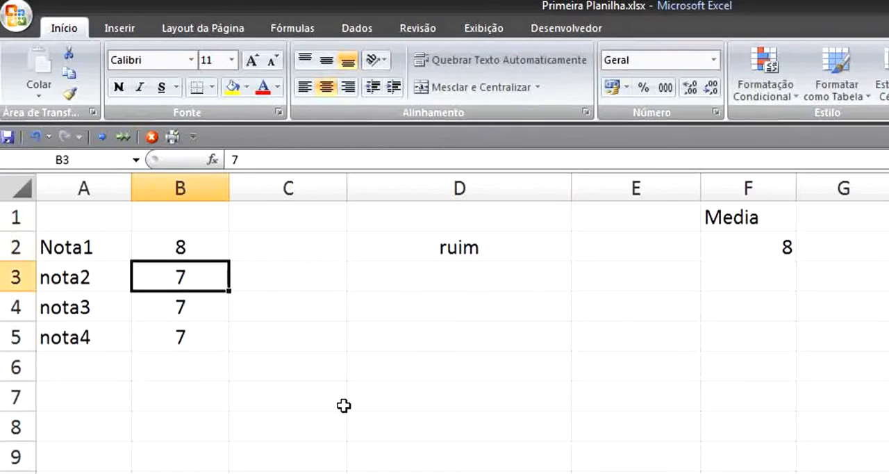
{"action": "type", "text": "0"}
{"action": "key", "text": "BackSpace"}
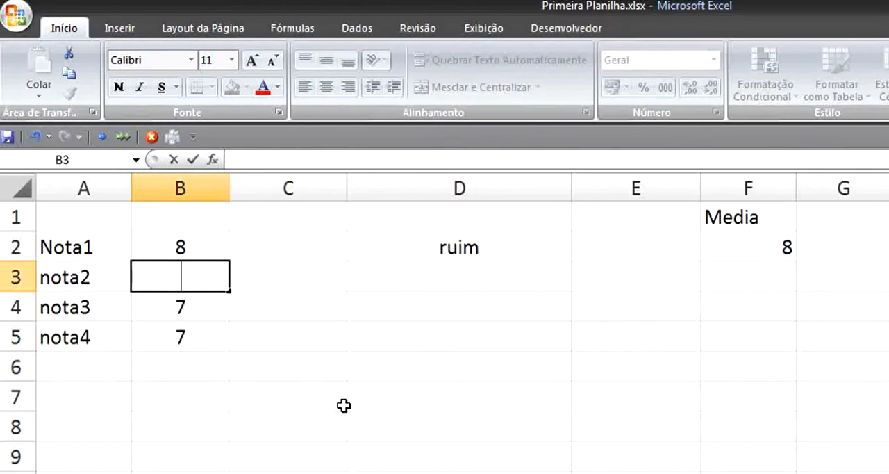
{"action": "type", "text": "9"}
{"action": "key", "text": "Return"}
{"action": "key", "text": "Return"}
{"action": "key", "text": "Up"}
{"action": "key", "text": "Up"}
{"action": "key", "text": "Down"}
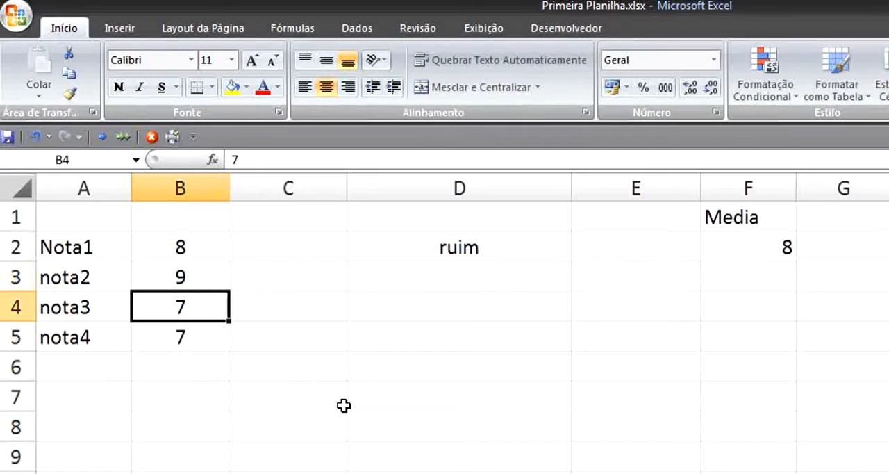
{"action": "type", "text": "8"}
{"action": "key", "text": "Return"}
{"action": "type", "text": "9"}
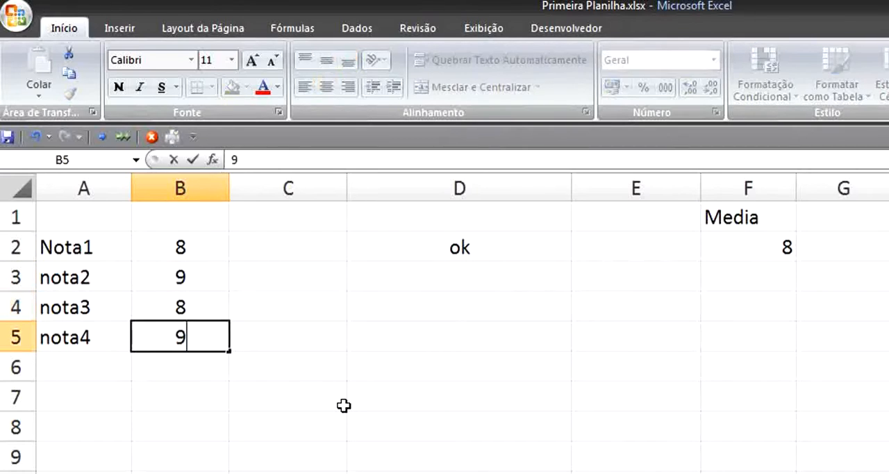
{"action": "key", "text": "Return"}
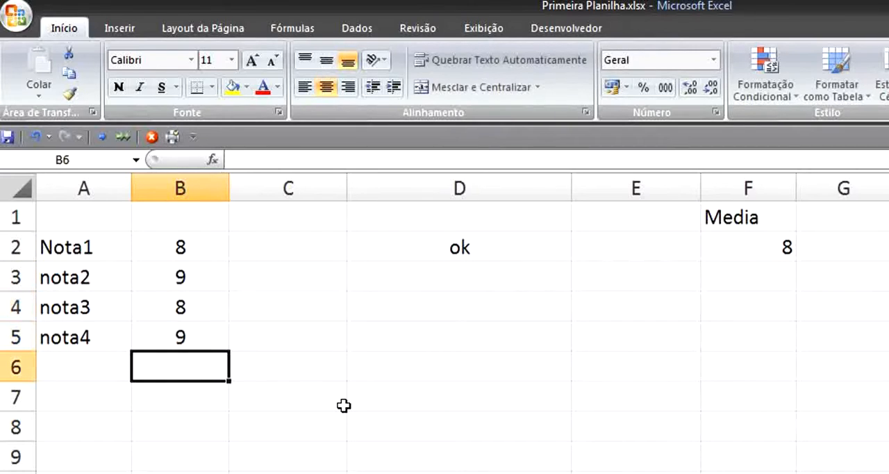
- Change the true and false results of D2's SE formula to "Aprovado" and "Reprovado"
{"action": "left_click", "coordinate": [518, 250]}
{"action": "key", "text": "F2"}
{"action": "left_click", "coordinate": [541, 247]}
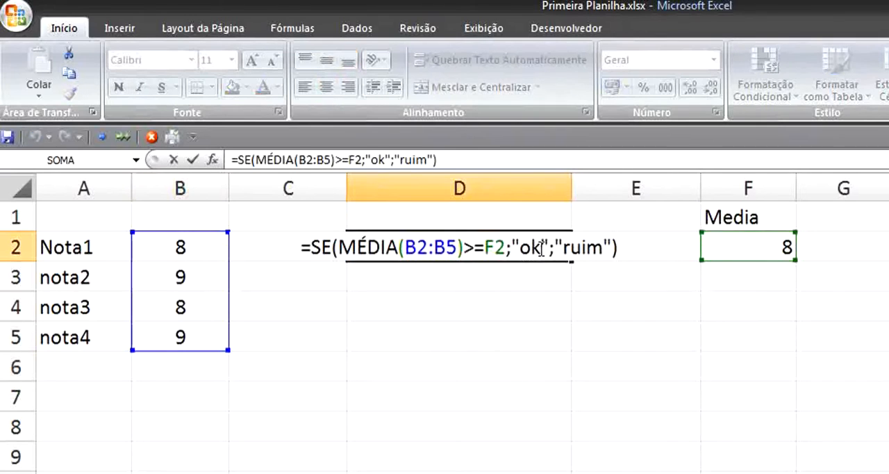
{"action": "double_click", "coordinate": [531, 247]}
{"action": "type", "text": "verda"}
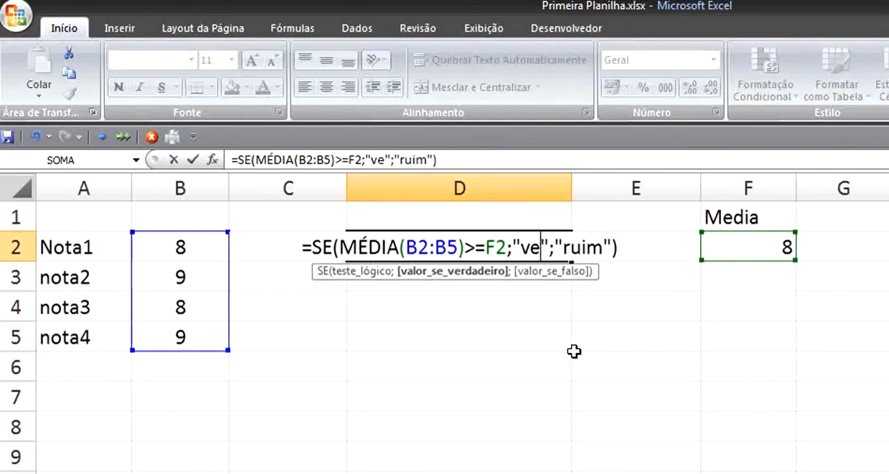
{"action": "key", "text": "BackSpace"}
{"action": "key", "text": "BackSpace"}
{"action": "key", "text": "BackSpace"}
{"action": "key", "text": "BackSpace"}
{"action": "key", "text": "BackSpace"}
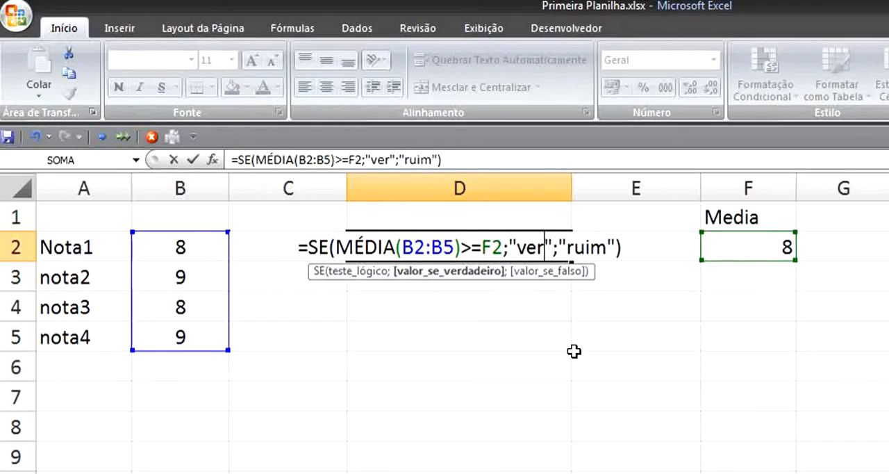
{"action": "type", "text": "Aprovad"}
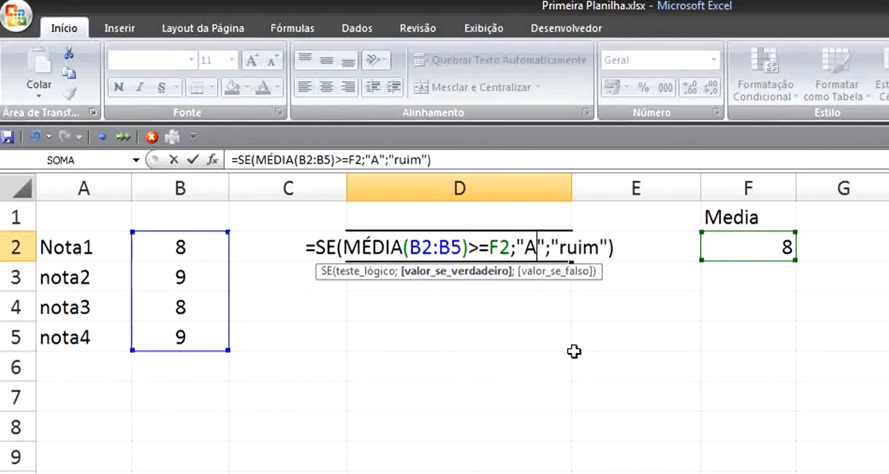
{"action": "type", "text": "o"}
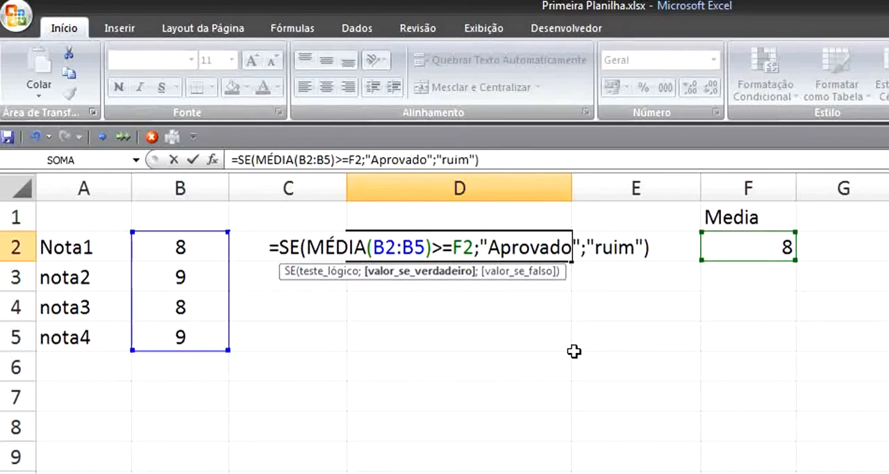
{"action": "left_click_drag", "start_coordinate": [634, 249], "coordinate": [599, 251]}
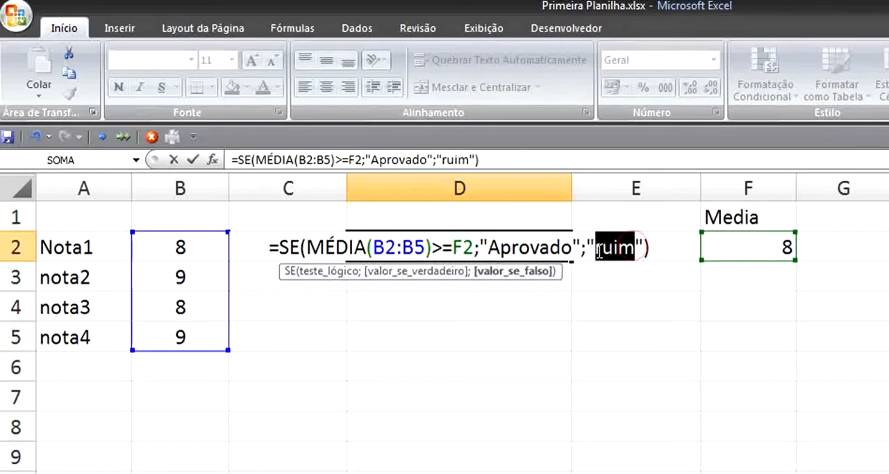
{"action": "type", "text": "Reprovado"}
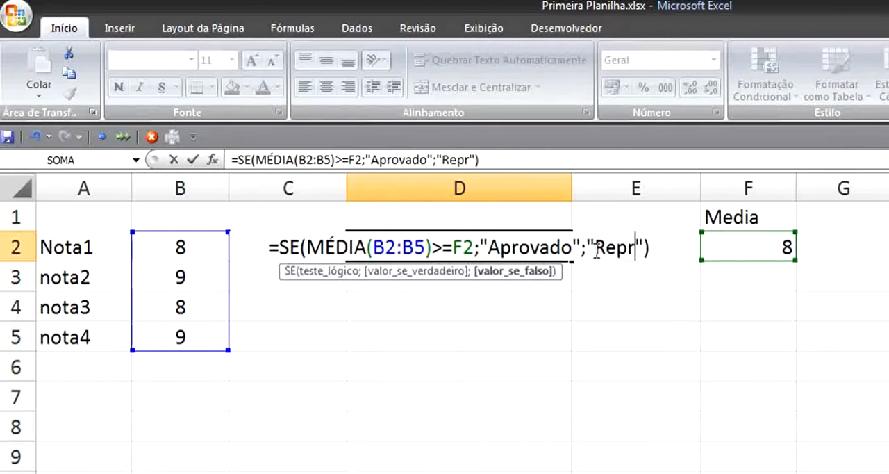
{"action": "key", "text": "Return"}
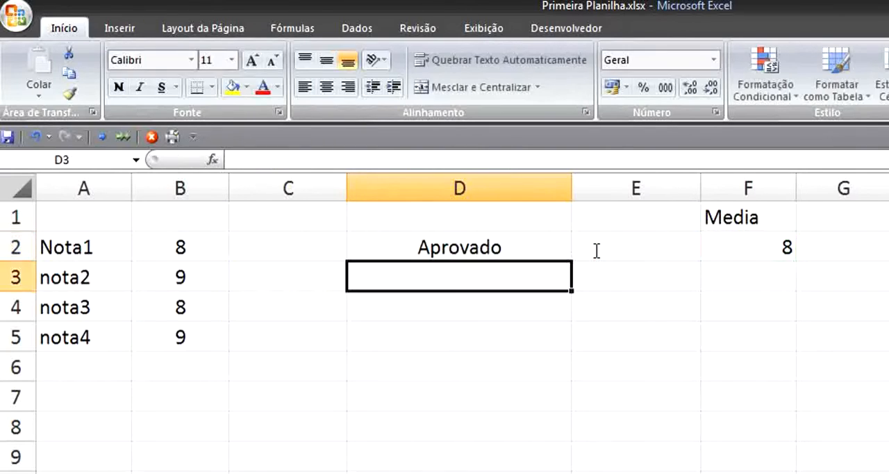
- Examine the SE formula in D2, focusing on its logical test MÉDIA(B2:B5)>=F2
{"action": "left_click", "coordinate": [553, 239]}
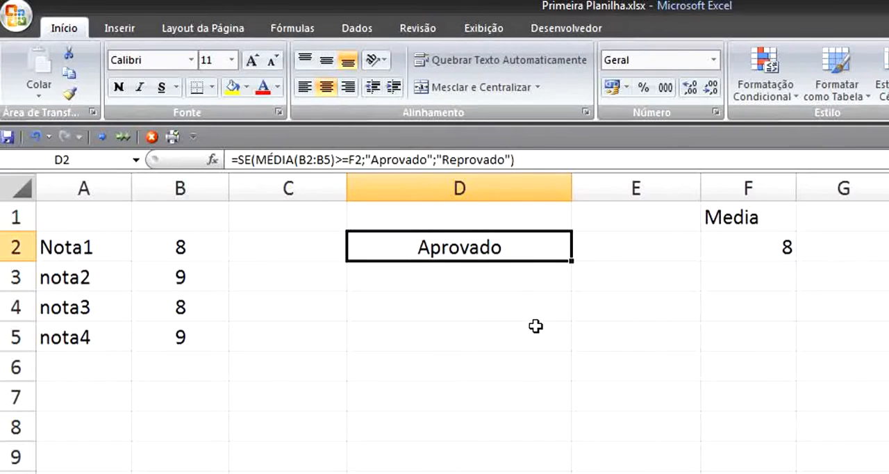
{"action": "key", "text": "F2"}
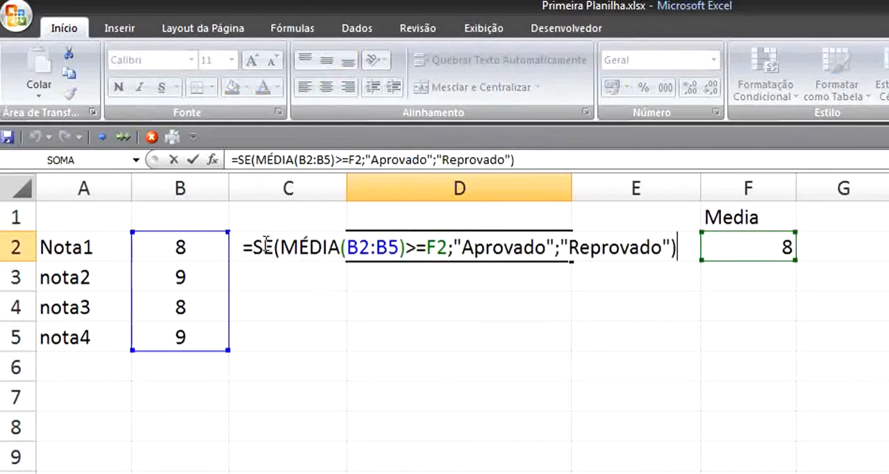
{"action": "left_click_drag", "start_coordinate": [280, 244], "coordinate": [443, 250]}
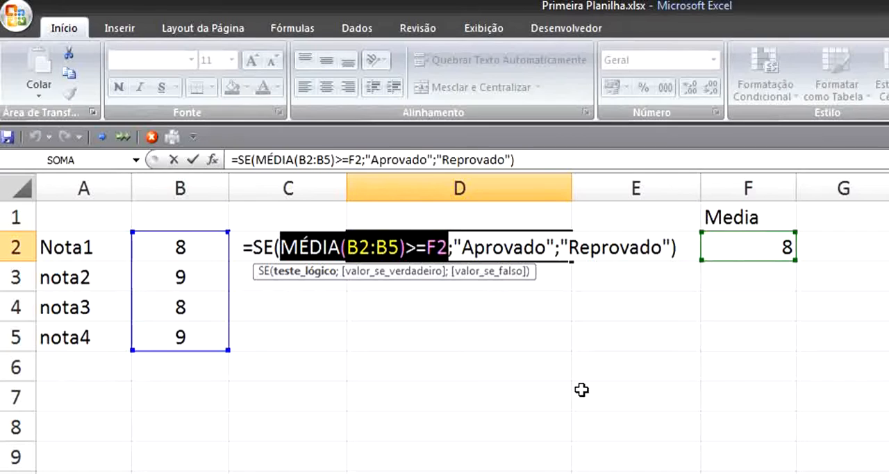
{"action": "key", "text": "Return"}
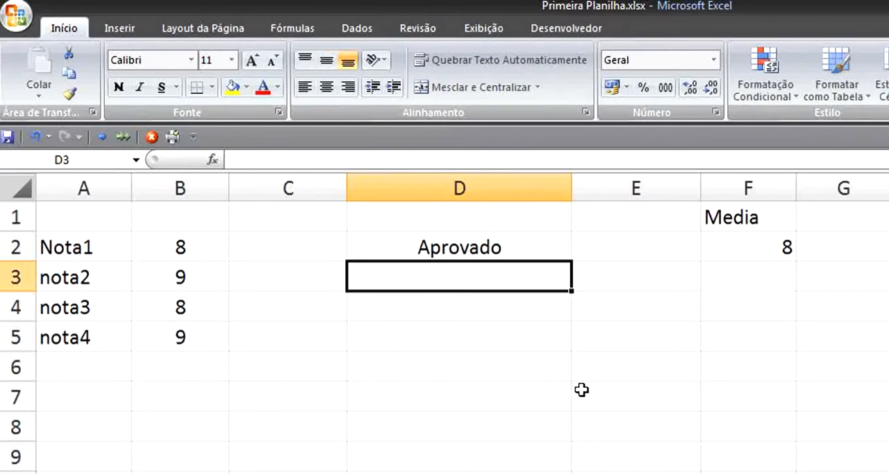
{"action": "left_click", "coordinate": [490, 243]}
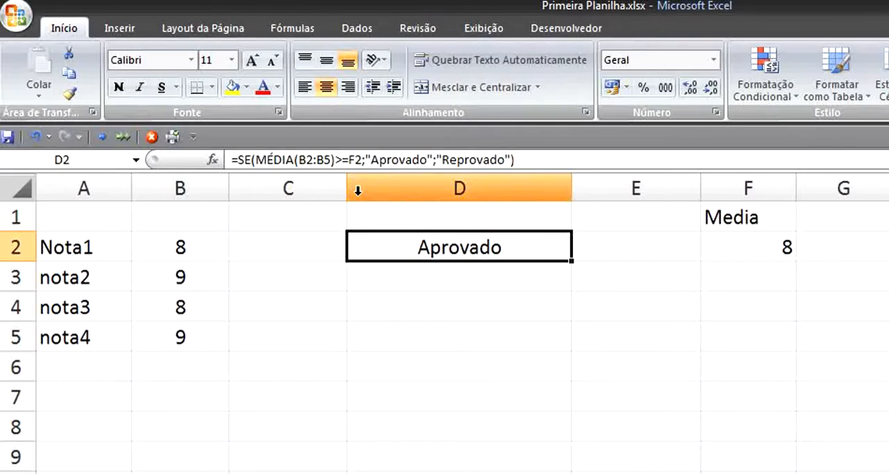
{"action": "left_click", "coordinate": [217, 425]}
{"action": "left_click", "coordinate": [123, 397]}
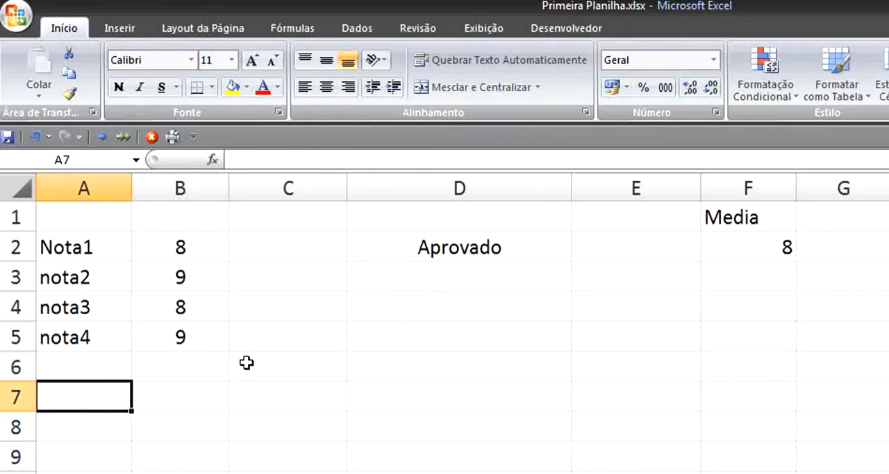
- Clear the SE formula from D2 and the passing average with its label from F1:F2
{"action": "left_click", "coordinate": [423, 257]}
{"action": "key", "text": "Delete"}
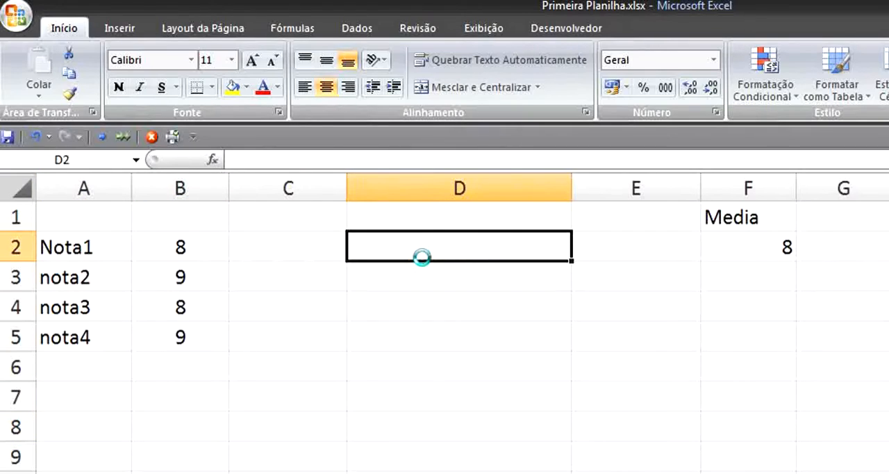
{"action": "left_click_drag", "start_coordinate": [786, 207], "coordinate": [738, 236]}
{"action": "key", "text": "Delete"}
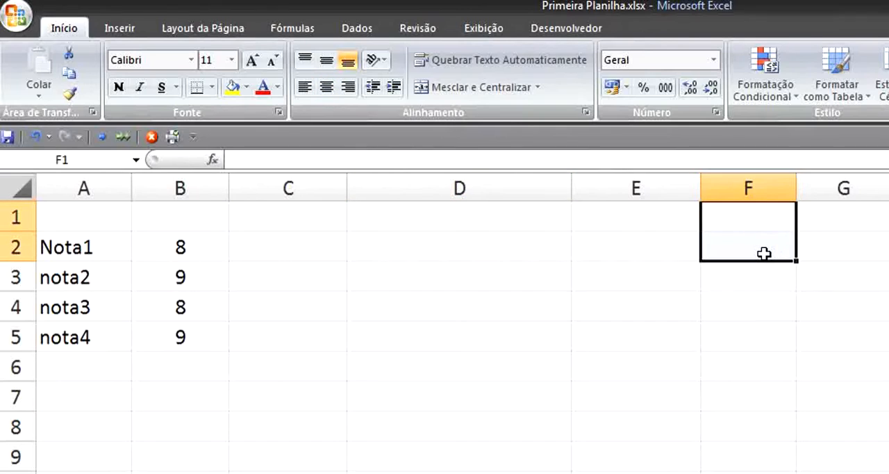
- Enter a second column of grades, 7, 6, 5 and 8, in C2:C5
{"action": "left_click", "coordinate": [296, 244]}
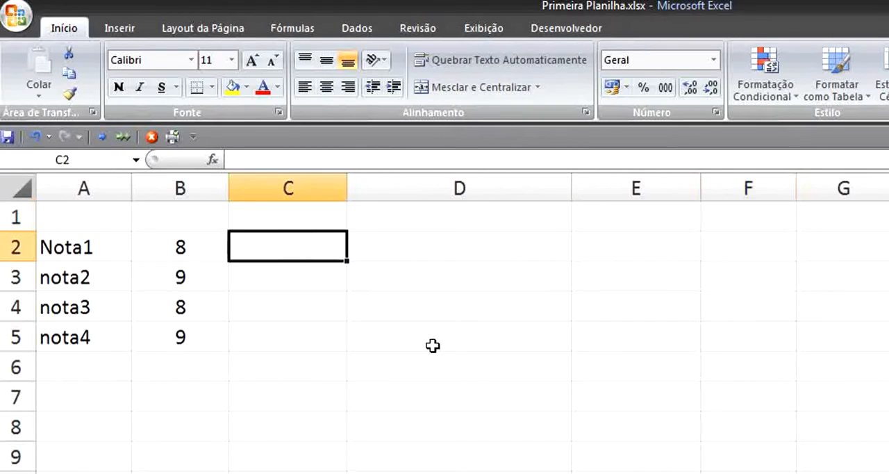
{"action": "type", "text": "7"}
{"action": "left_click", "coordinate": [313, 277]}
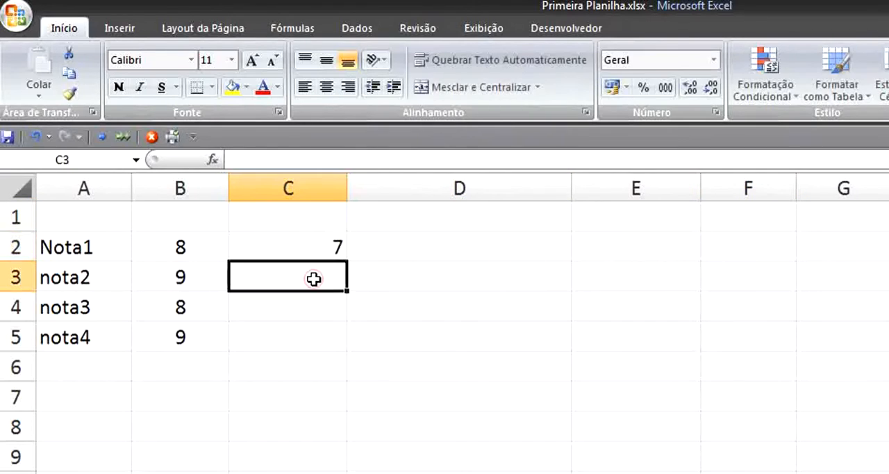
{"action": "type", "text": "6"}
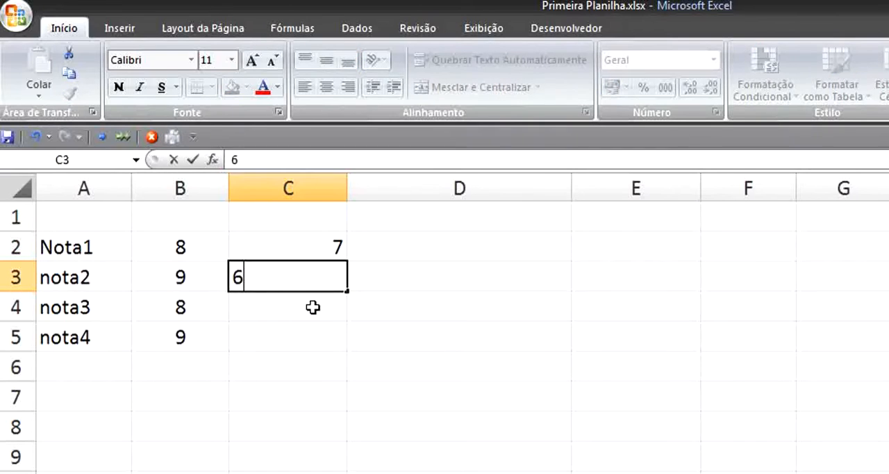
{"action": "left_click", "coordinate": [315, 317]}
{"action": "type", "text": "5"}
{"action": "left_click", "coordinate": [292, 334]}
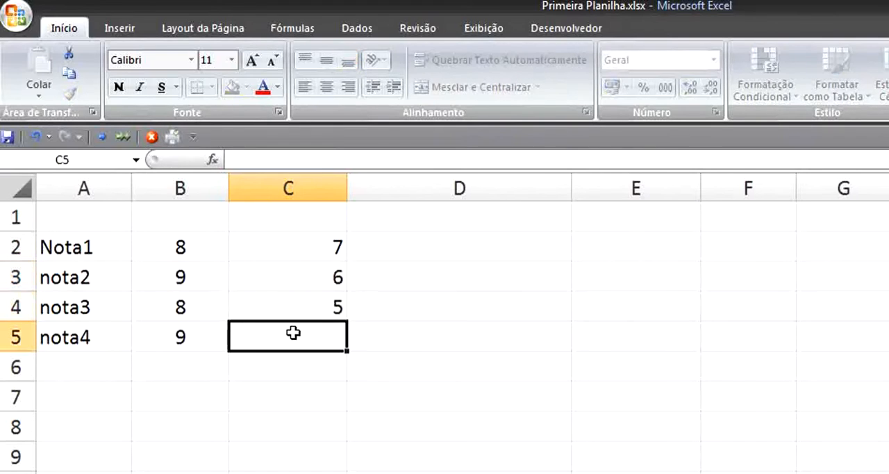
{"action": "type", "text": "8"}
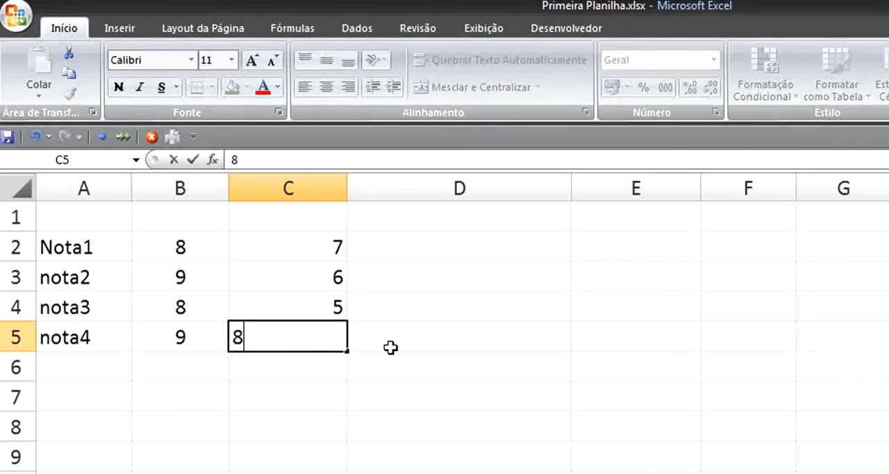
{"action": "left_click", "coordinate": [421, 345]}
- Enter the formula =B2+C2 in D2 to add the two Nota1 values
{"action": "left_click", "coordinate": [419, 245]}
{"action": "type", "text": "="}
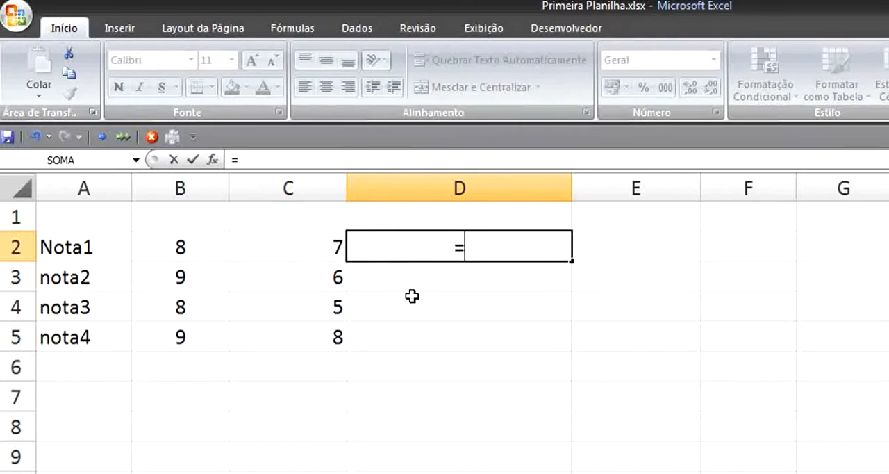
{"action": "left_click", "coordinate": [206, 253]}
{"action": "type", "text": "+"}
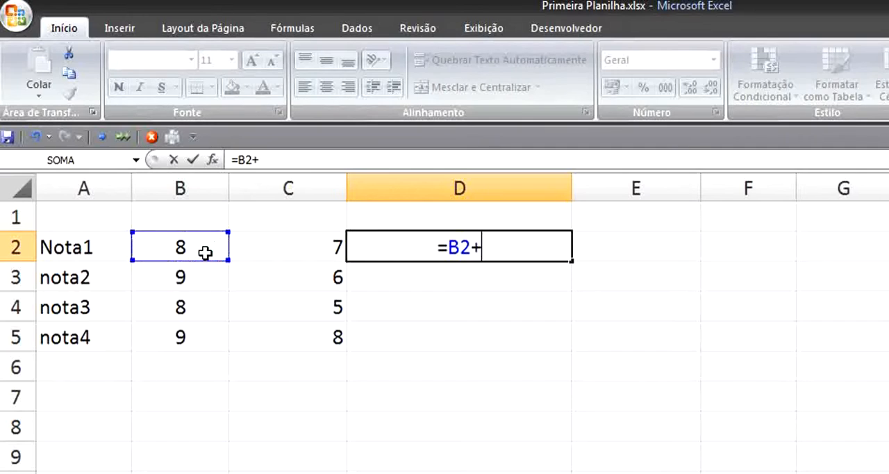
{"action": "left_click", "coordinate": [287, 244]}
{"action": "key", "text": "Return"}
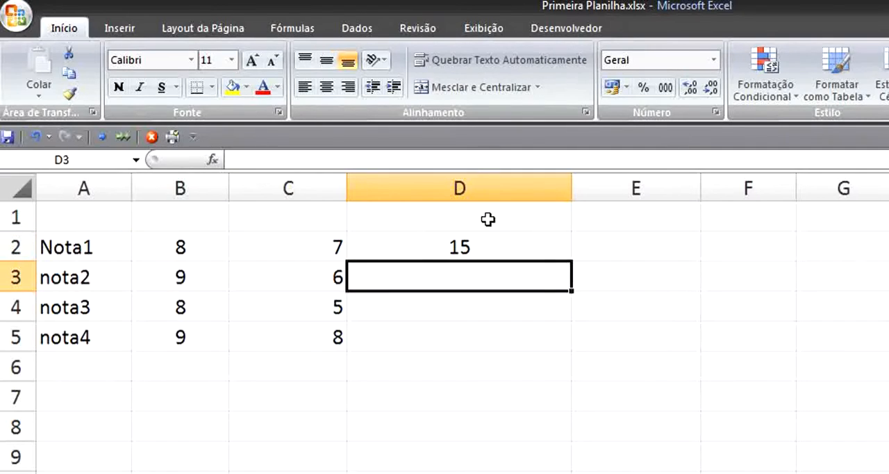
- Examine the sum formula in D2 and the cells B2 and C2 that it references
{"action": "left_click", "coordinate": [476, 252]}
{"action": "double_click", "coordinate": [418, 248]}
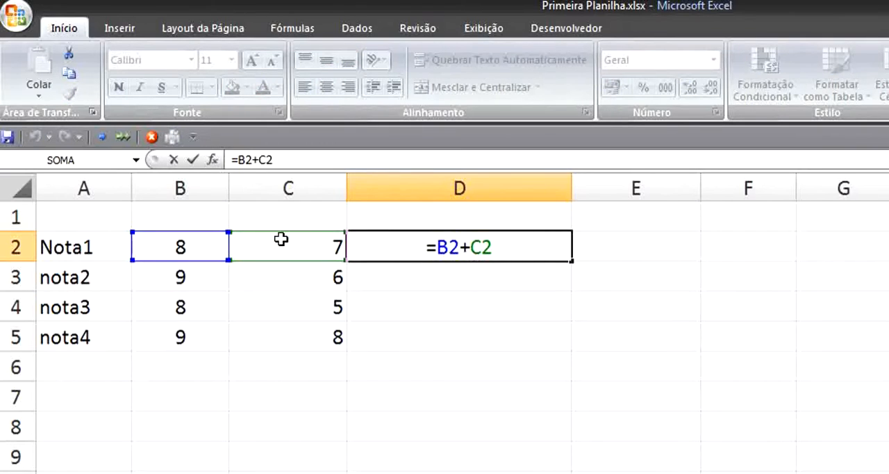
{"action": "key", "text": "Return"}
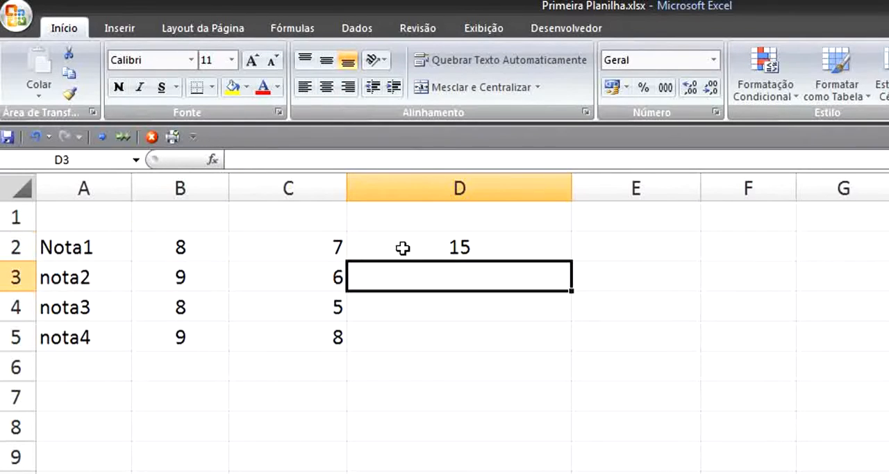
{"action": "left_click", "coordinate": [403, 248]}
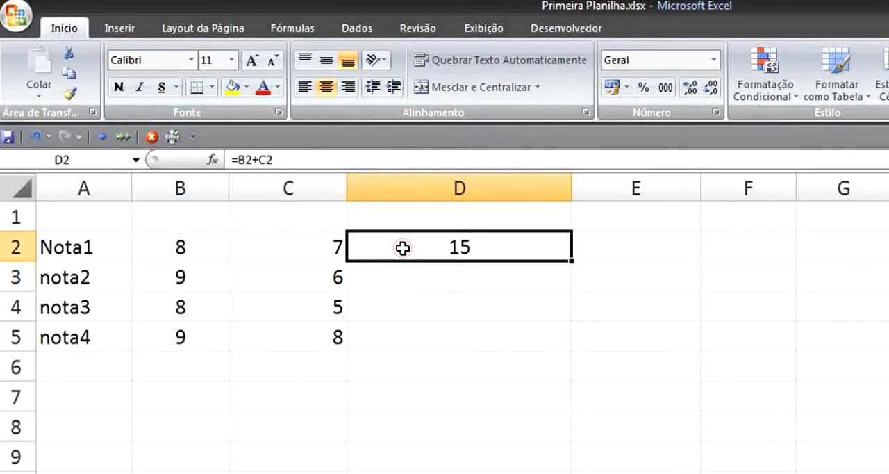
{"action": "double_click", "coordinate": [451, 248]}
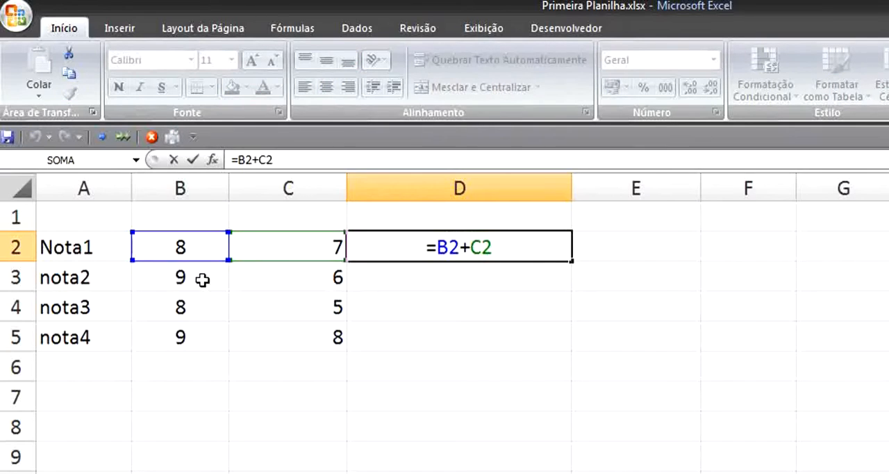
{"action": "left_click", "coordinate": [448, 274]}
{"action": "left_click", "coordinate": [479, 242]}
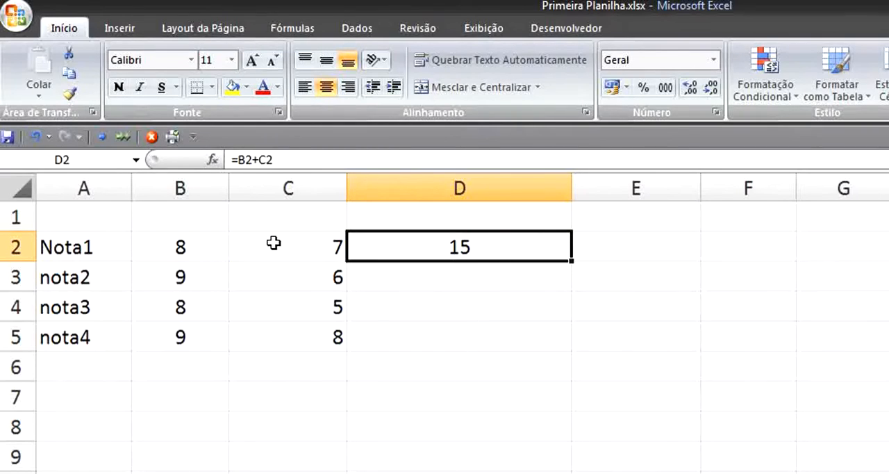
{"action": "left_click_drag", "start_coordinate": [174, 237], "coordinate": [426, 238]}
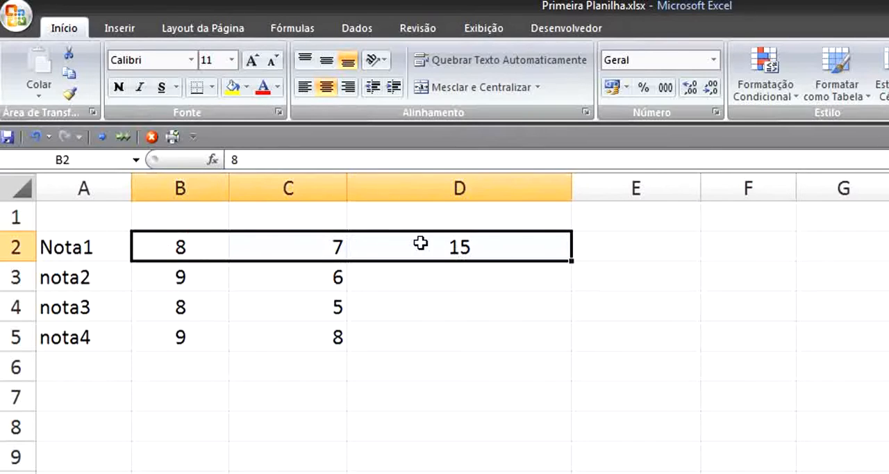
- Fill the sum formula from D2 down through D5
{"action": "left_click", "coordinate": [448, 243]}
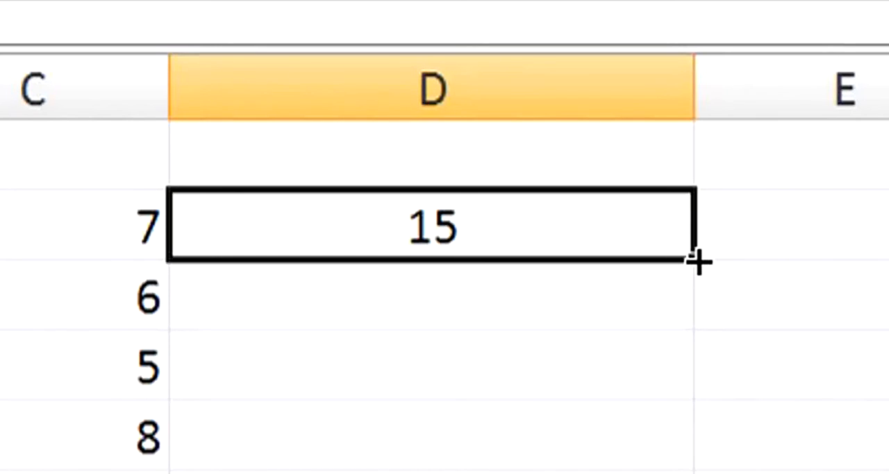
{"action": "left_click_drag", "start_coordinate": [697, 259], "coordinate": [683, 346]}
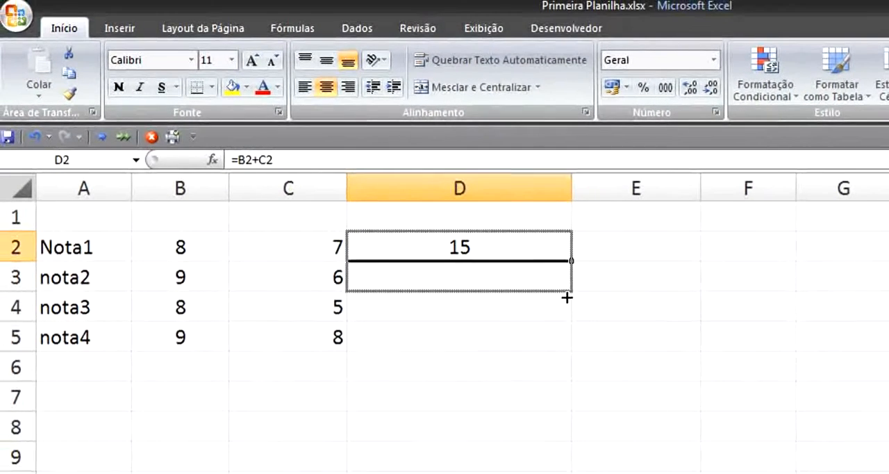
{"action": "left_click_drag", "start_coordinate": [567, 297], "coordinate": [570, 352]}
{"action": "left_click", "coordinate": [685, 300]}
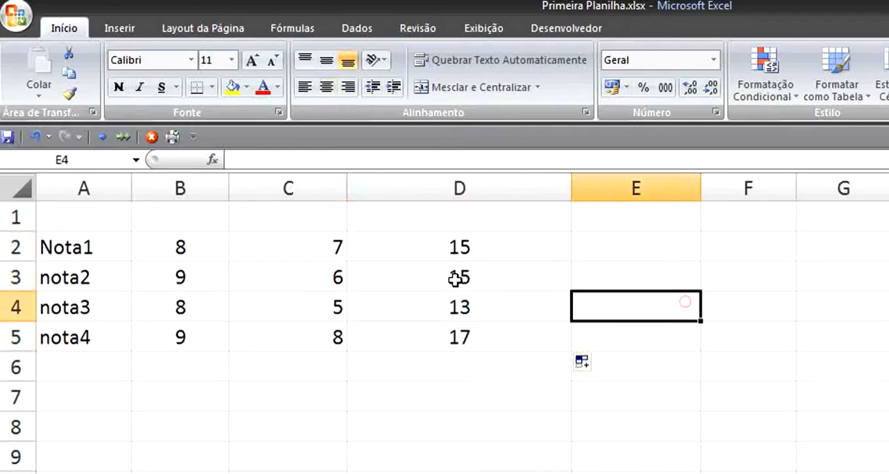
- Examine the formulas in D2:D5 one by one, comparing the row references used in each
{"action": "left_click", "coordinate": [459, 253]}
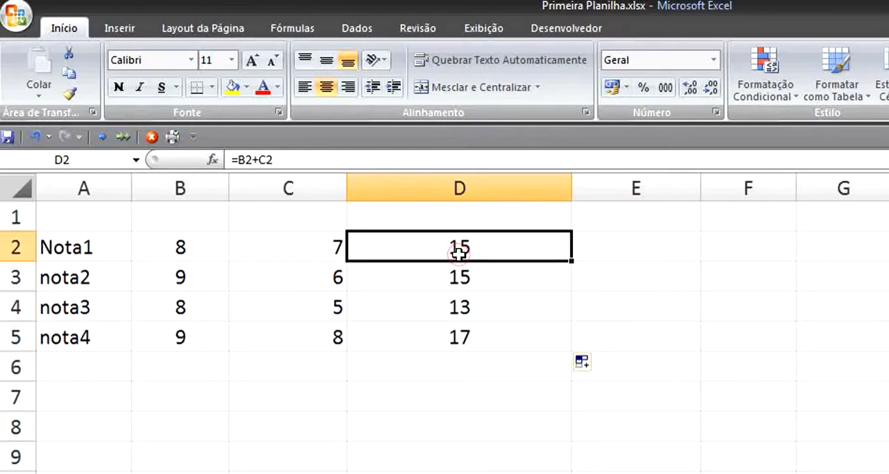
{"action": "double_click", "coordinate": [459, 252]}
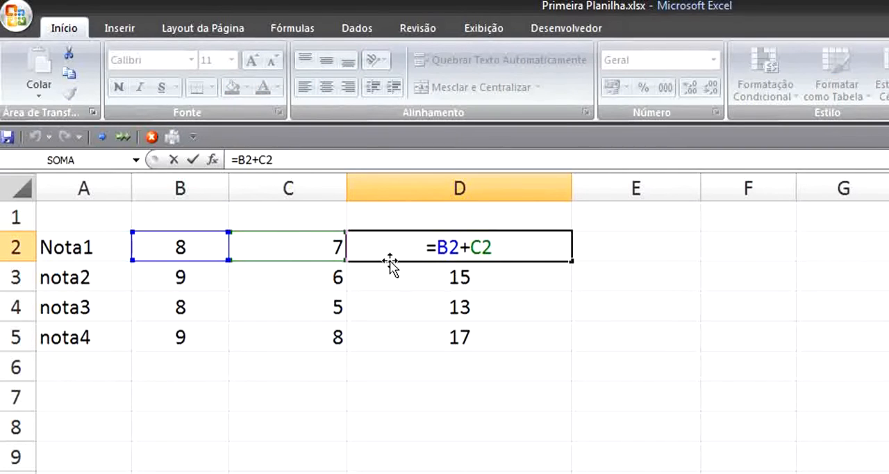
{"action": "key", "text": "Escape"}
{"action": "left_click", "coordinate": [417, 279]}
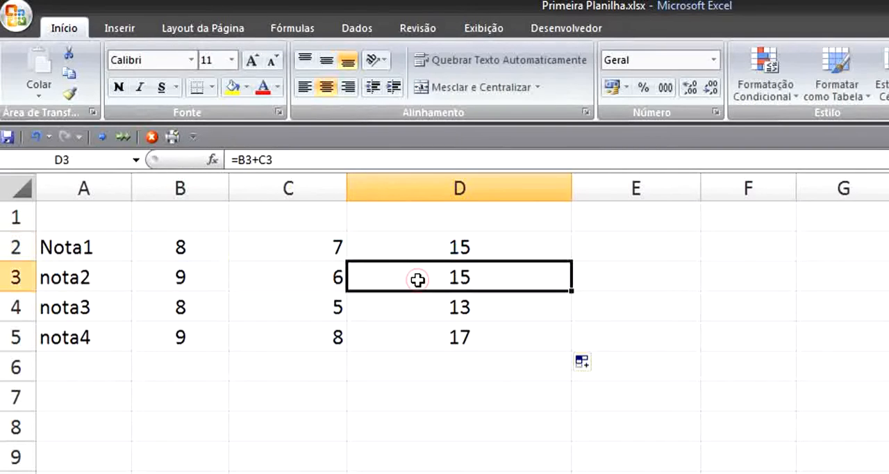
{"action": "double_click", "coordinate": [417, 280]}
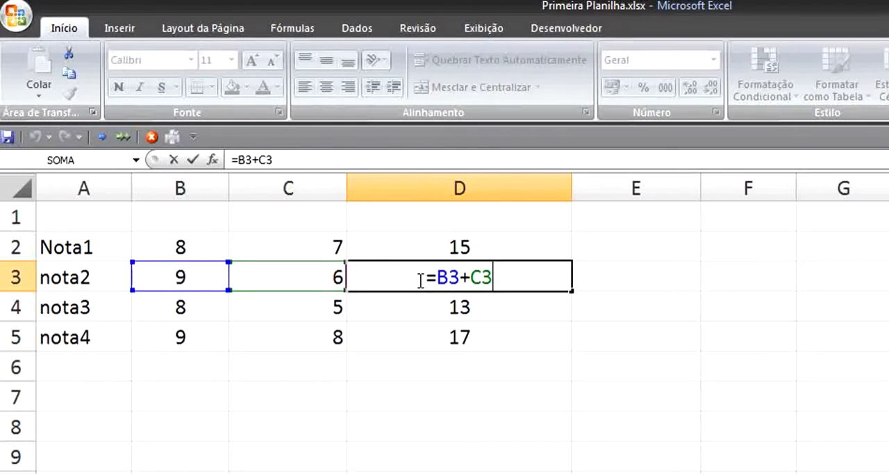
{"action": "left_click", "coordinate": [454, 305]}
{"action": "double_click", "coordinate": [463, 309]}
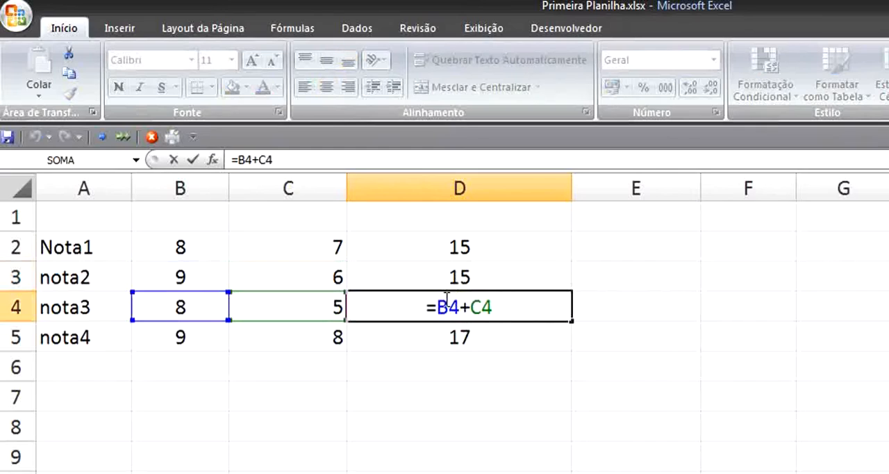
{"action": "left_click", "coordinate": [471, 337]}
{"action": "double_click", "coordinate": [471, 337]}
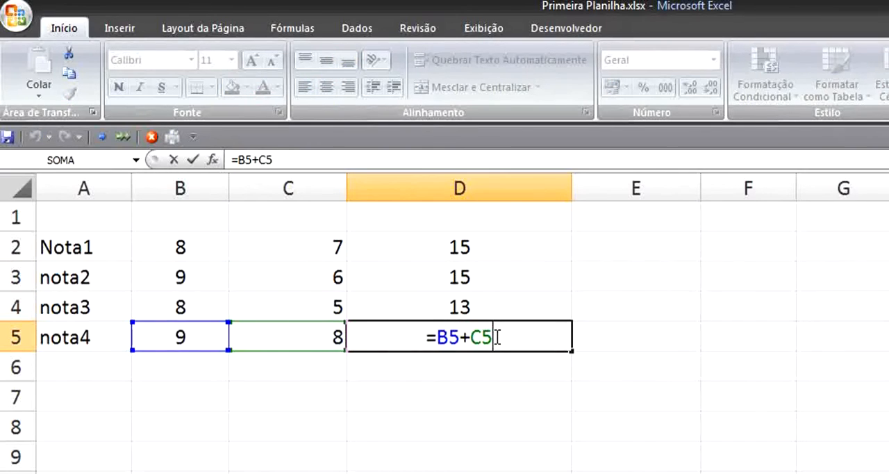
{"action": "left_click", "coordinate": [482, 248]}
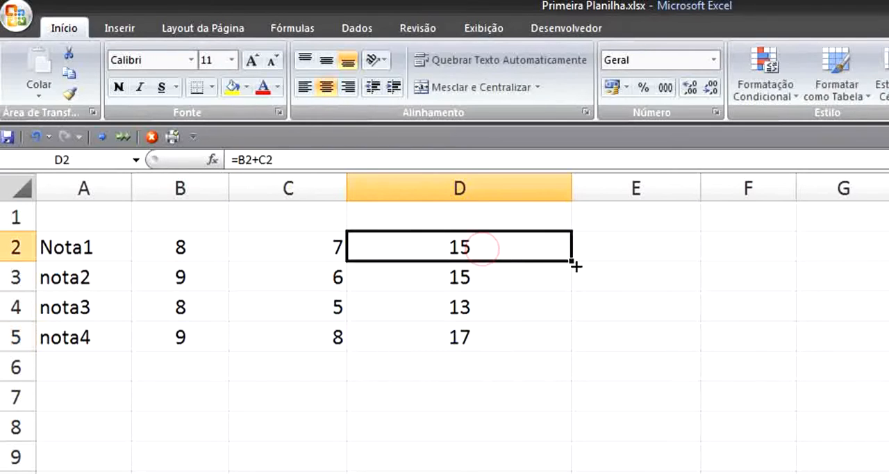
{"action": "key", "text": "F2"}
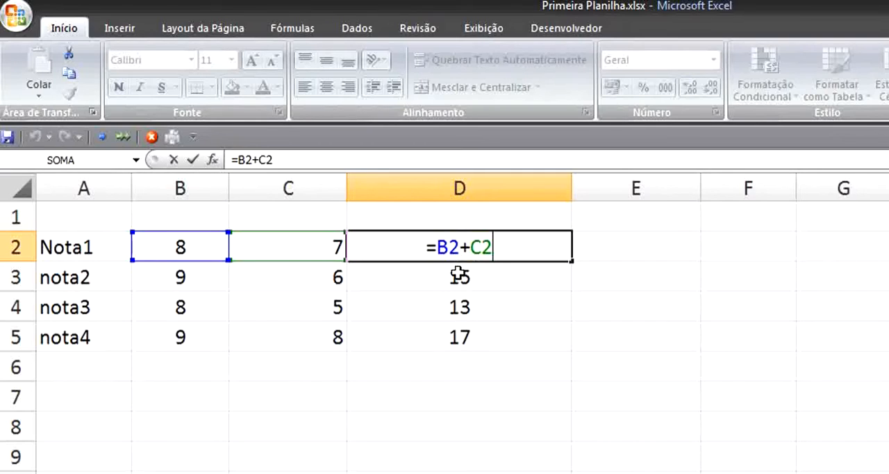
{"action": "key", "text": "Return"}
{"action": "key", "text": "F2"}
{"action": "key", "text": "Return"}
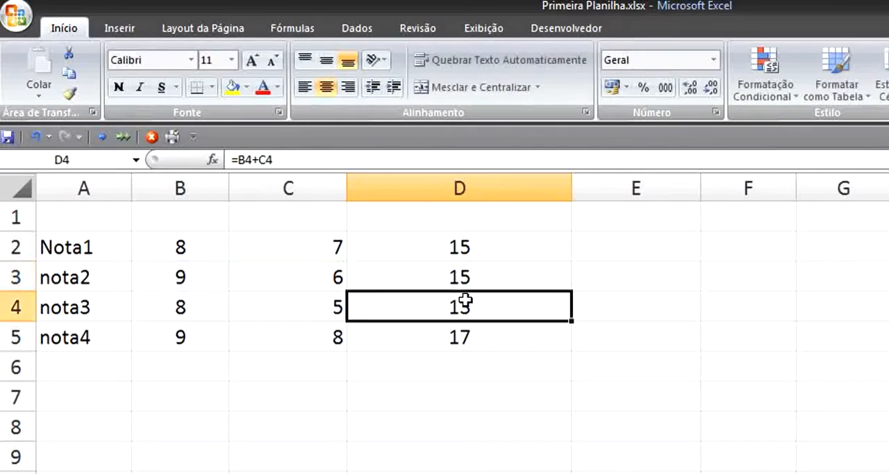
{"action": "key", "text": "F2"}
{"action": "key", "text": "Return"}
{"action": "key", "text": "F2"}
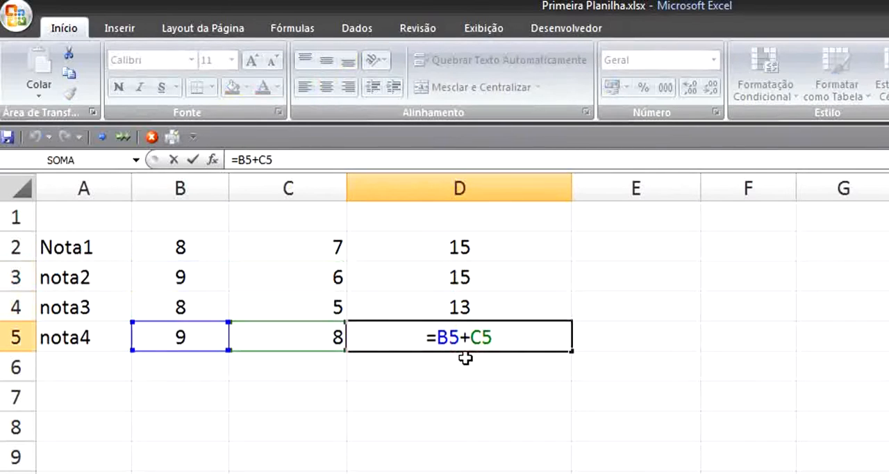
{"action": "double_click", "coordinate": [473, 236]}
{"action": "key", "text": "Return"}
{"action": "double_click", "coordinate": [501, 278]}
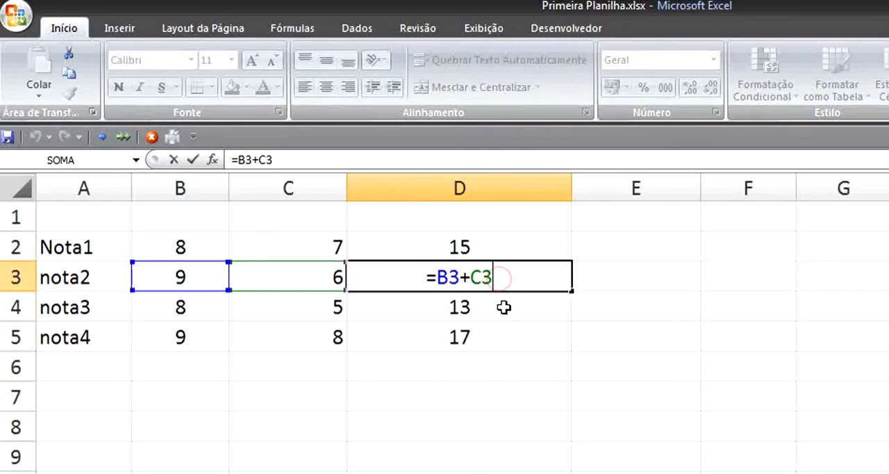
{"action": "key", "text": "Return"}
{"action": "double_click", "coordinate": [502, 310]}
{"action": "key", "text": "Return"}
{"action": "double_click", "coordinate": [501, 336]}
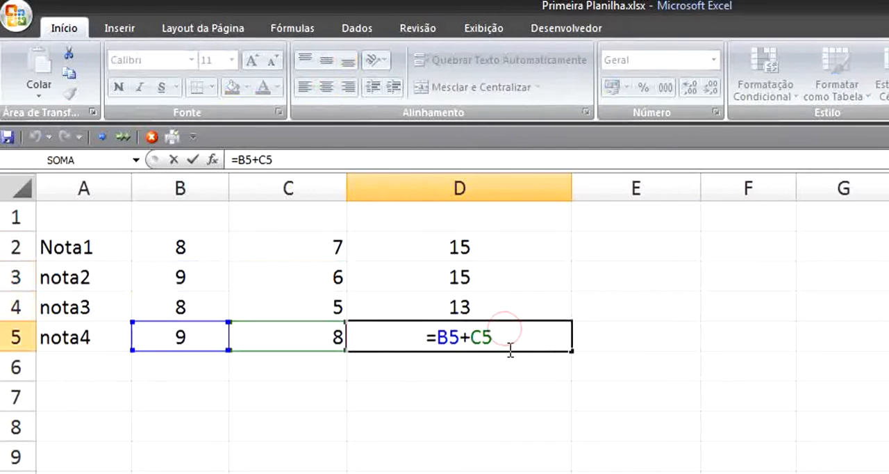
{"action": "key", "text": "Return"}
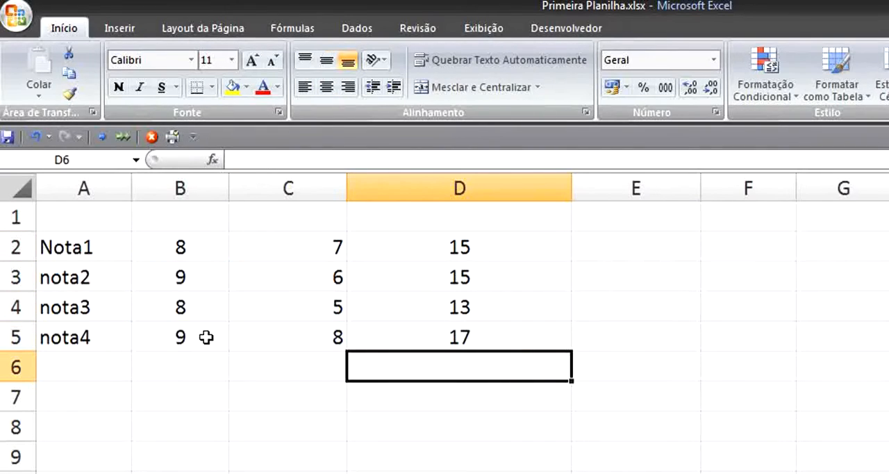
- Copy the nota4 grades in B5:C5 into the rows below, filling B6:C13
{"action": "left_click_drag", "start_coordinate": [206, 337], "coordinate": [294, 345]}
{"action": "key", "text": "ctrl+c"}
{"action": "left_click_drag", "start_coordinate": [193, 371], "coordinate": [209, 472]}
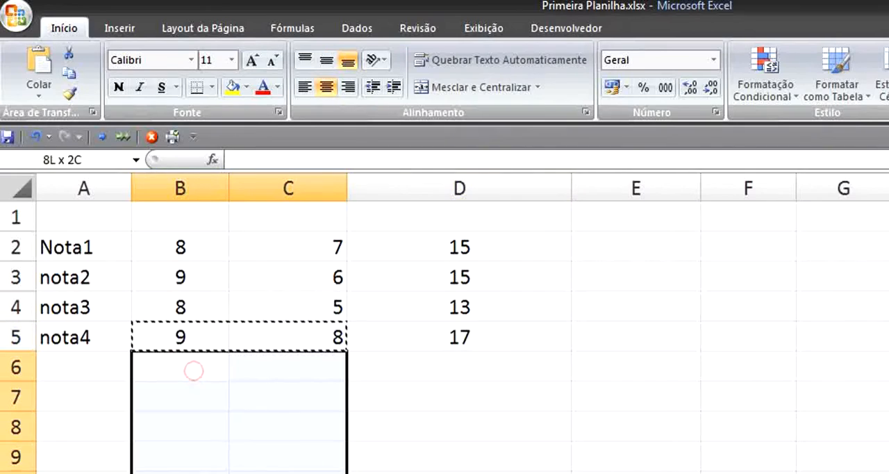
{"action": "key", "text": "ctrl+v"}
{"action": "left_click", "coordinate": [491, 391]}
- Fill the sum formula from D5 down through D13
{"action": "left_click", "coordinate": [504, 342]}
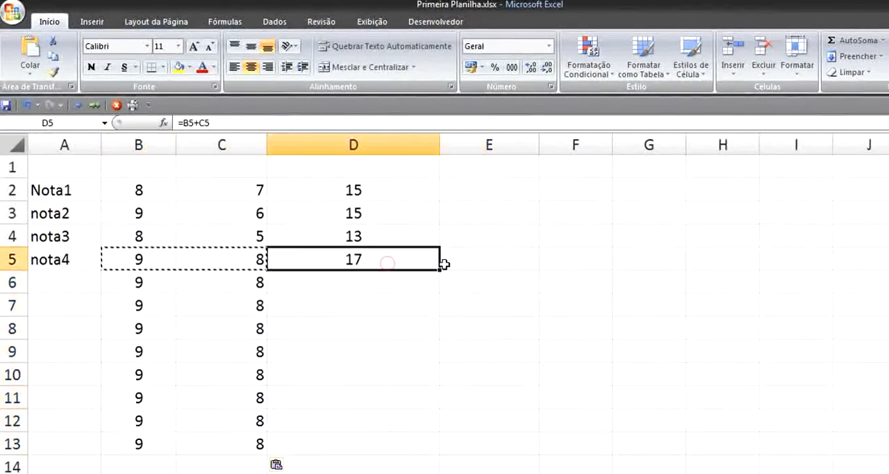
{"action": "left_click_drag", "start_coordinate": [439, 270], "coordinate": [439, 289]}
{"action": "left_click_drag", "start_coordinate": [439, 384], "coordinate": [440, 446]}
- Examine the filled formulas in D5:D13, checking how the row references shift from cell to cell
{"action": "left_click", "coordinate": [346, 257]}
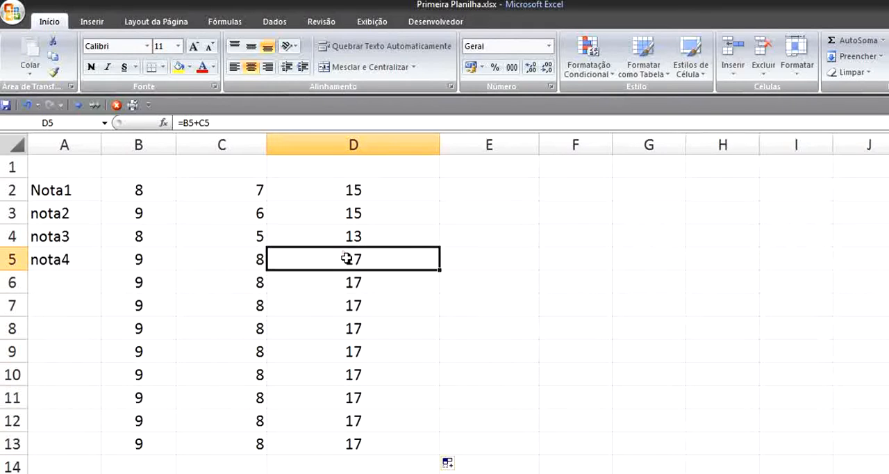
{"action": "key", "text": "F2"}
{"action": "double_click", "coordinate": [365, 286]}
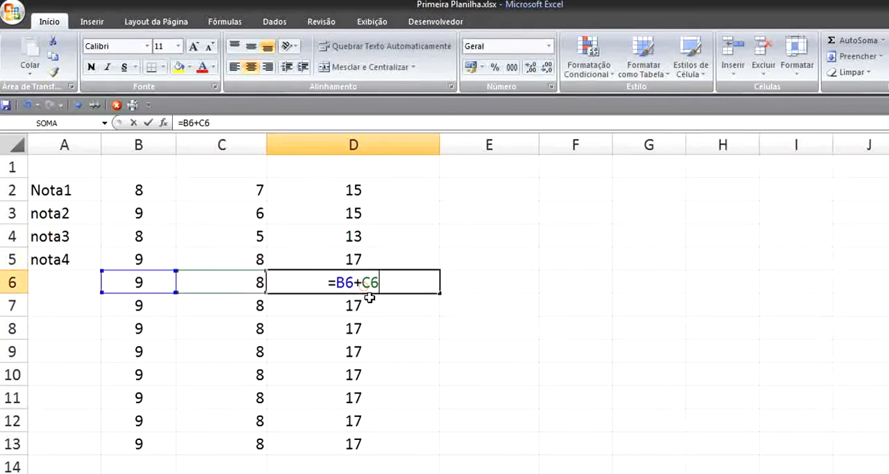
{"action": "double_click", "coordinate": [362, 305]}
{"action": "left_click", "coordinate": [363, 326]}
{"action": "left_click", "coordinate": [366, 343]}
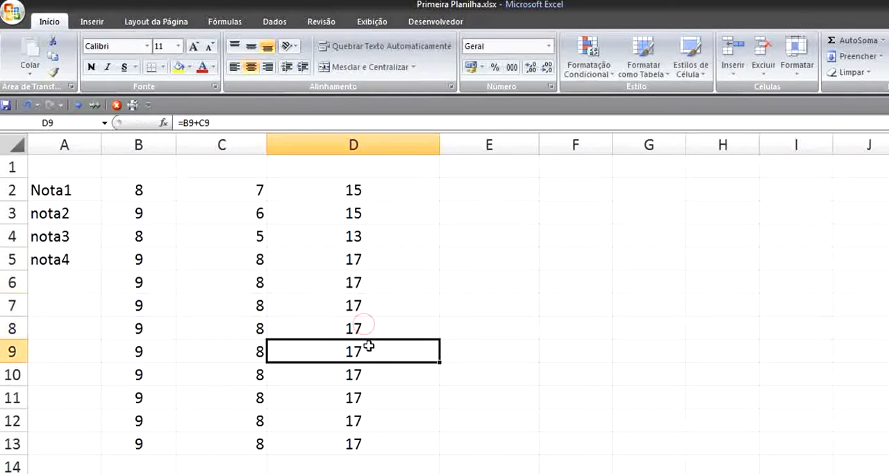
{"action": "double_click", "coordinate": [377, 359]}
{"action": "left_click", "coordinate": [366, 374]}
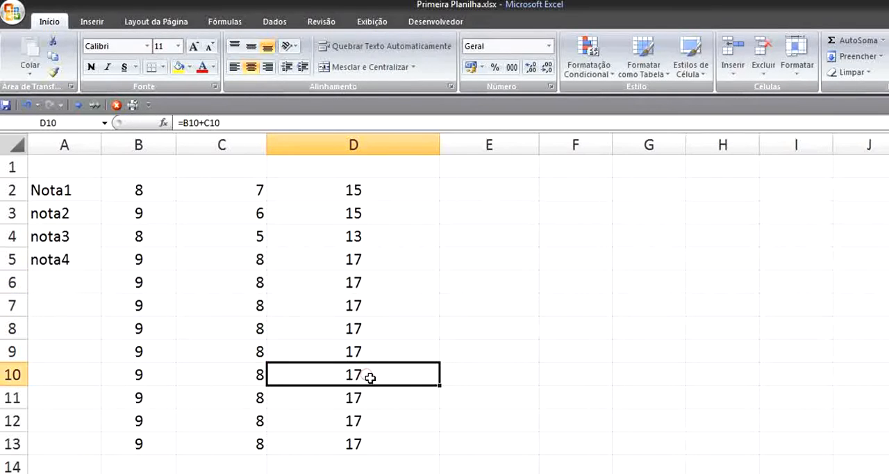
{"action": "double_click", "coordinate": [369, 375]}
{"action": "double_click", "coordinate": [369, 400]}
{"action": "left_click", "coordinate": [370, 411]}
{"action": "double_click", "coordinate": [371, 411]}
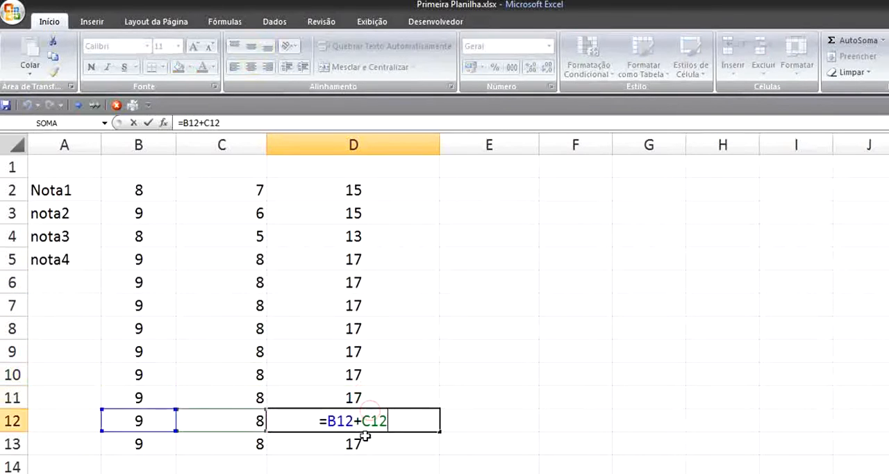
{"action": "left_click", "coordinate": [364, 441]}
{"action": "double_click", "coordinate": [361, 439]}
{"action": "left_click", "coordinate": [570, 371]}
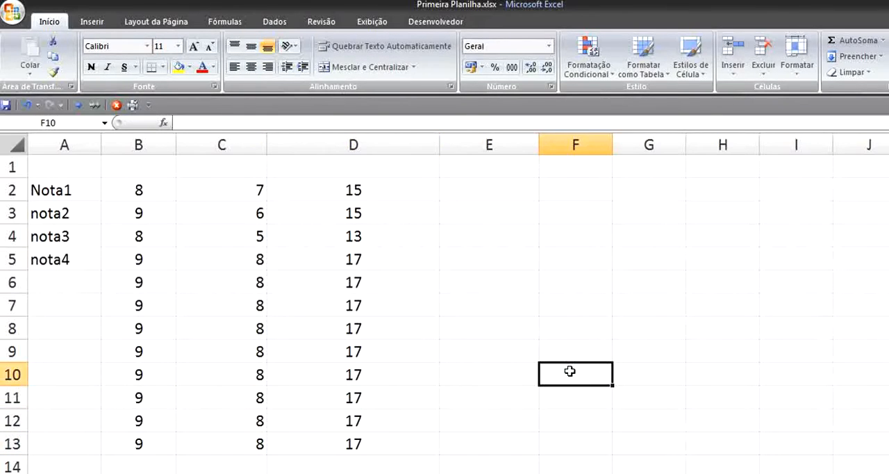
- Clear all the sum formulas from D2:D13
{"action": "left_click", "coordinate": [358, 184]}
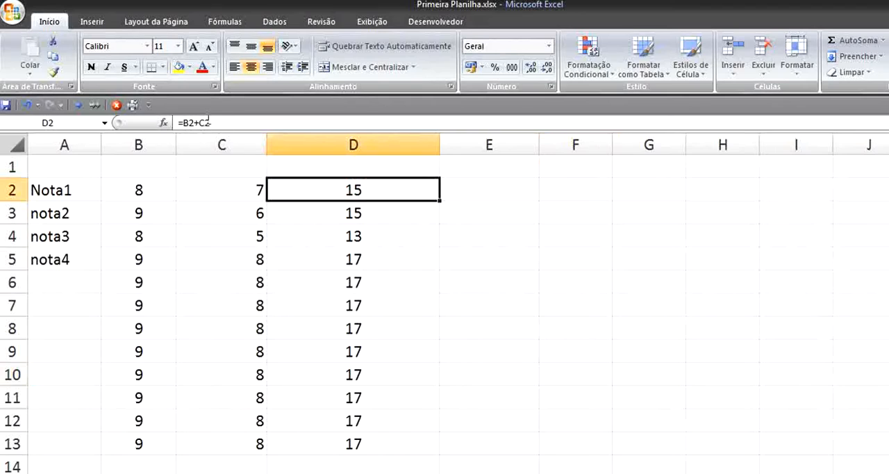
{"action": "double_click", "coordinate": [360, 193]}
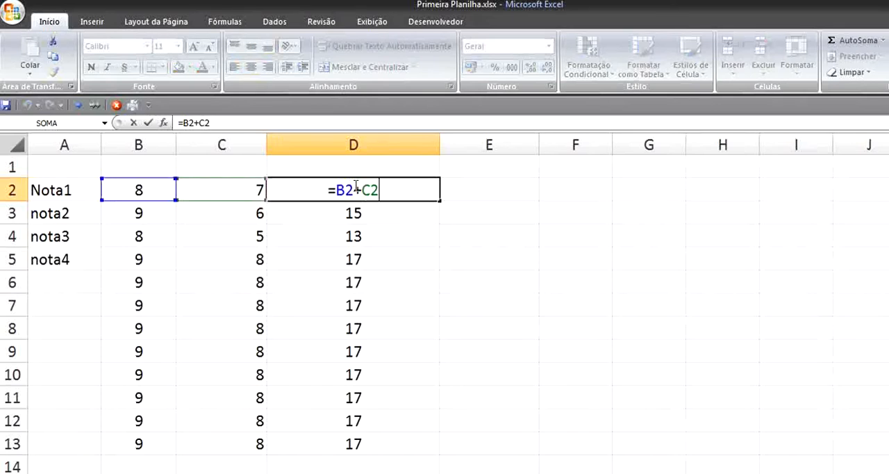
{"action": "left_click", "coordinate": [419, 212]}
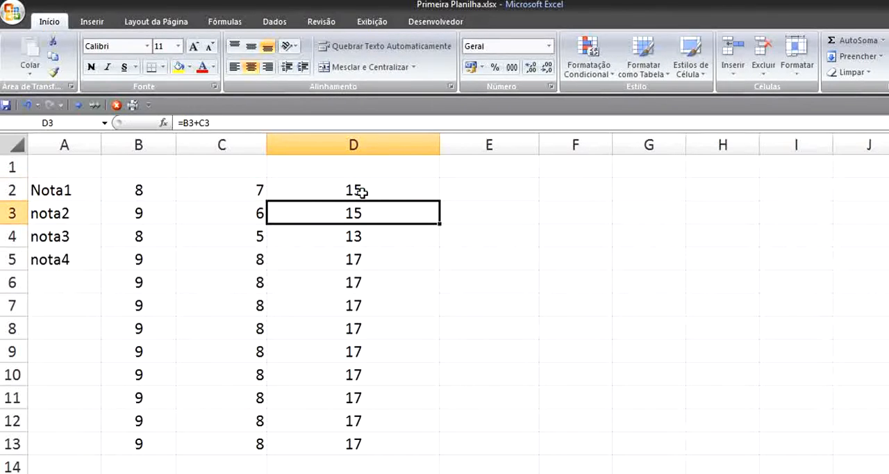
{"action": "left_click_drag", "start_coordinate": [362, 192], "coordinate": [375, 445]}
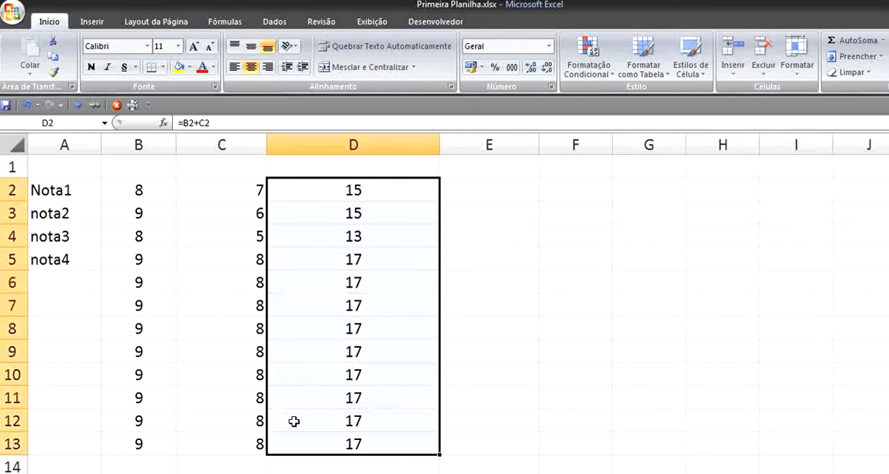
{"action": "key", "text": "Delete"}
- Enter the heading Fixo in F1 and the value 5 beneath it in F2
{"action": "left_click", "coordinate": [564, 171]}
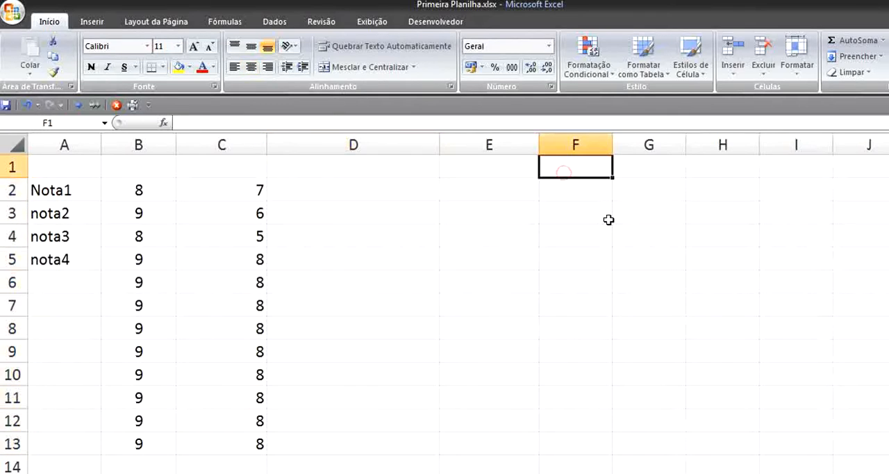
{"action": "type", "text": "Fixo"}
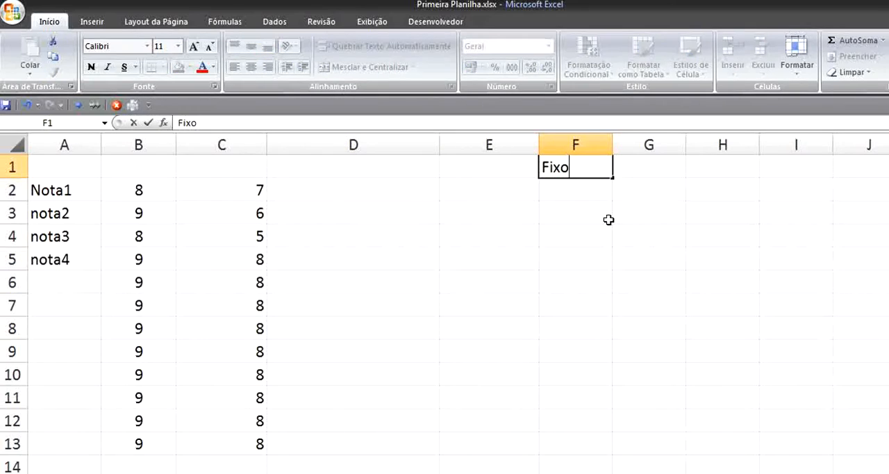
{"action": "key", "text": "Return"}
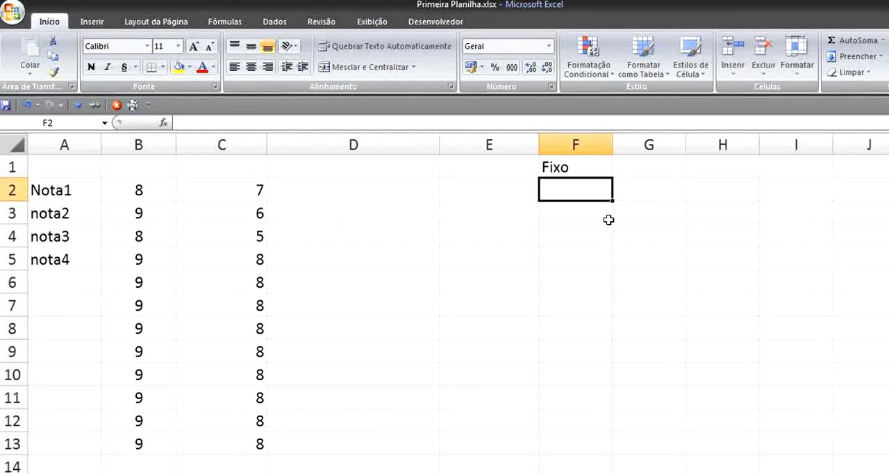
{"action": "type", "text": "5"}
{"action": "left_click", "coordinate": [720, 230]}
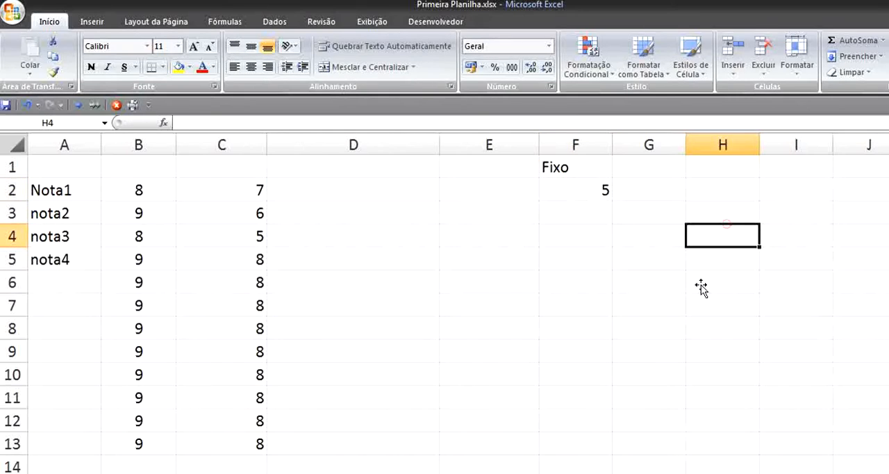
- Enter the formula =F2+B2+C2 in D2 and fill it down through D13
{"action": "left_click", "coordinate": [333, 191]}
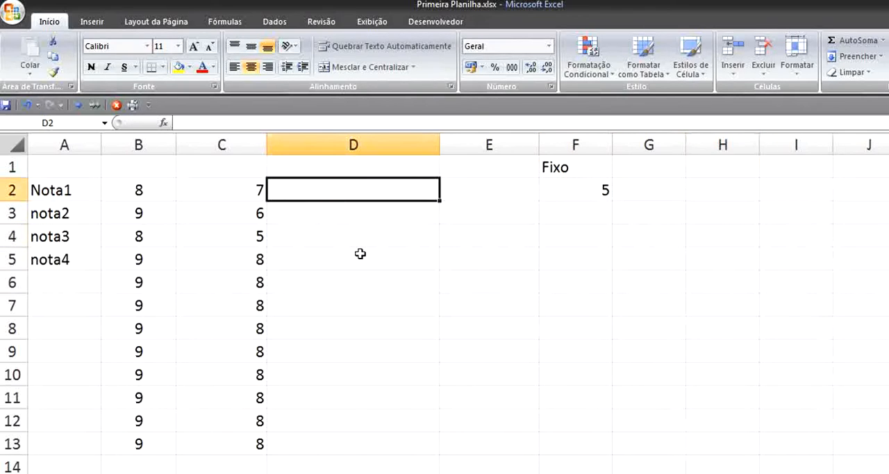
{"action": "type", "text": "="}
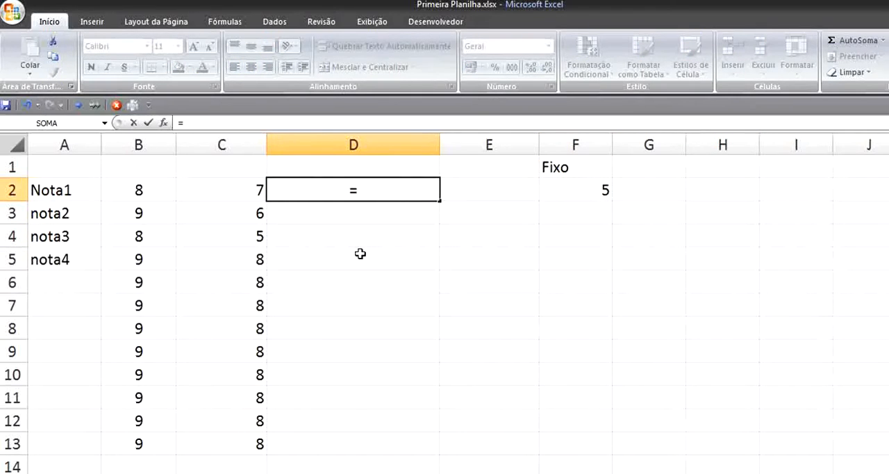
{"action": "left_click", "coordinate": [560, 194]}
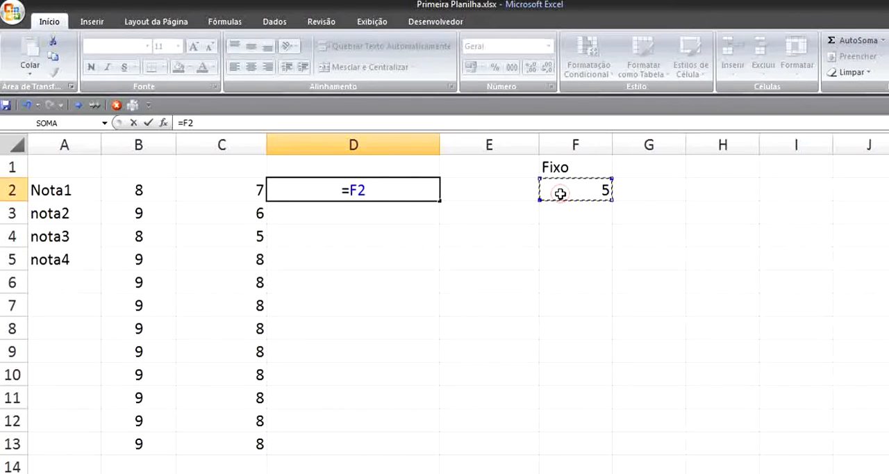
{"action": "type", "text": "+"}
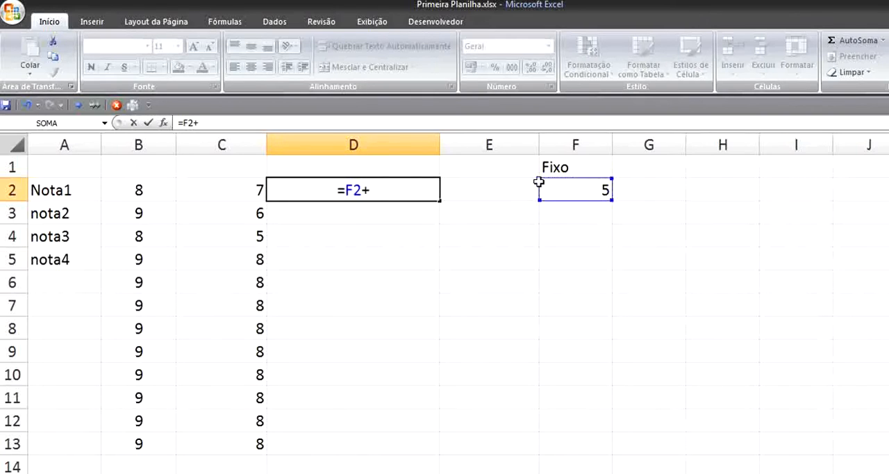
{"action": "left_click", "coordinate": [153, 195]}
{"action": "type", "text": "+"}
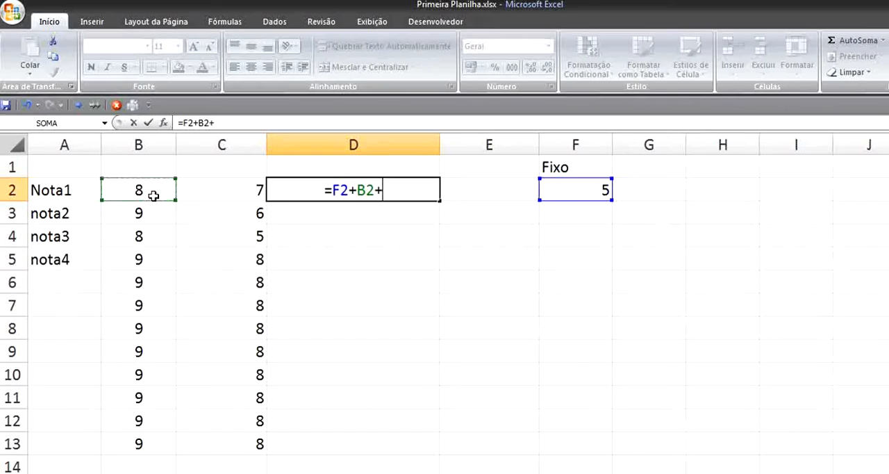
{"action": "left_click", "coordinate": [252, 190]}
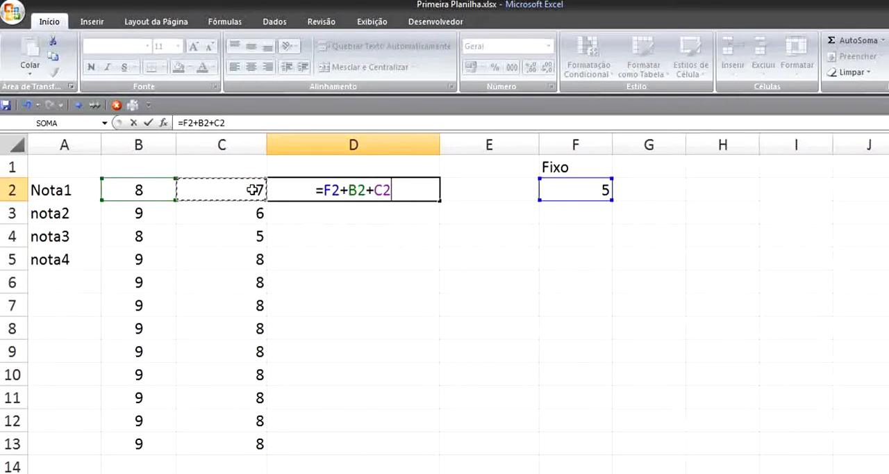
{"action": "key", "text": "Return"}
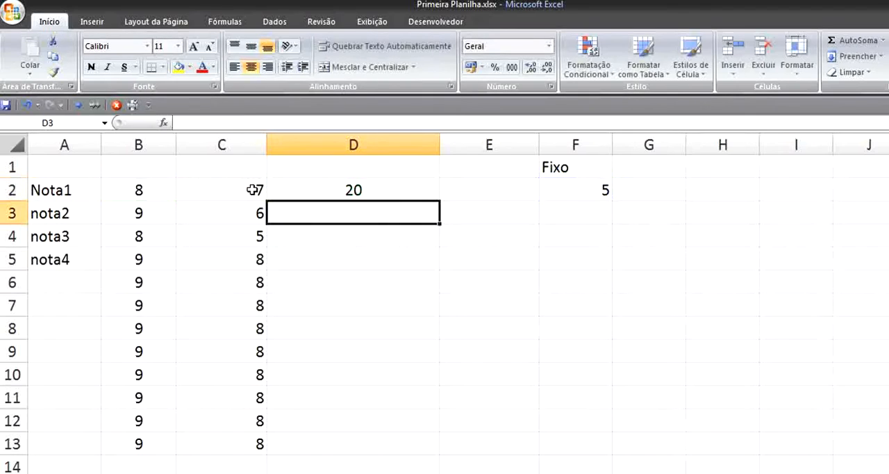
{"action": "left_click", "coordinate": [394, 189]}
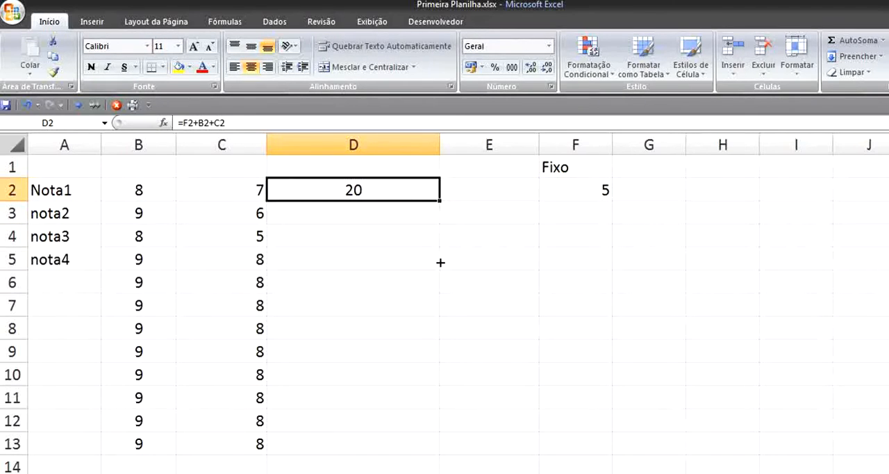
{"action": "left_click_drag", "start_coordinate": [440, 262], "coordinate": [438, 455]}
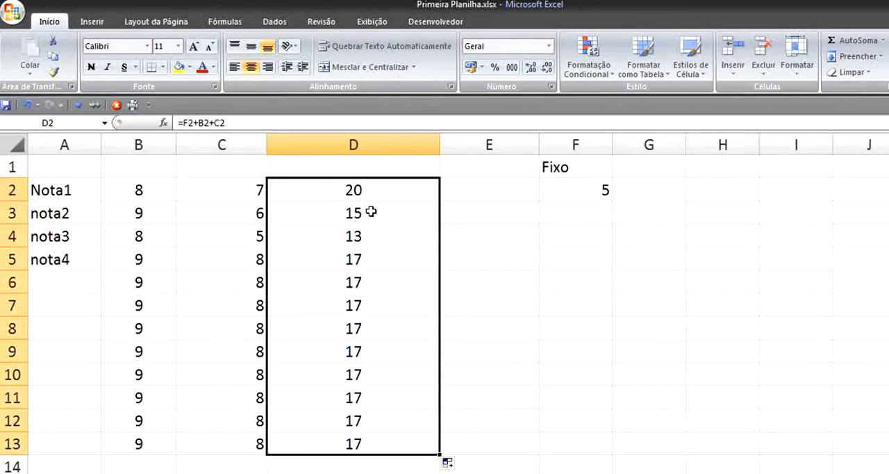
- Examine the filled formulas in D3:D5, checking which column F cell each one references
{"action": "left_click", "coordinate": [371, 211]}
{"action": "double_click", "coordinate": [351, 205]}
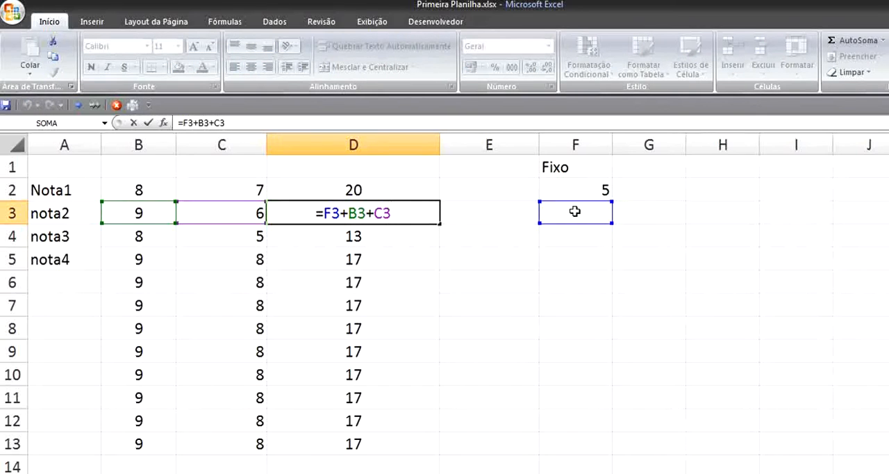
{"action": "left_click", "coordinate": [364, 236]}
{"action": "double_click", "coordinate": [365, 236]}
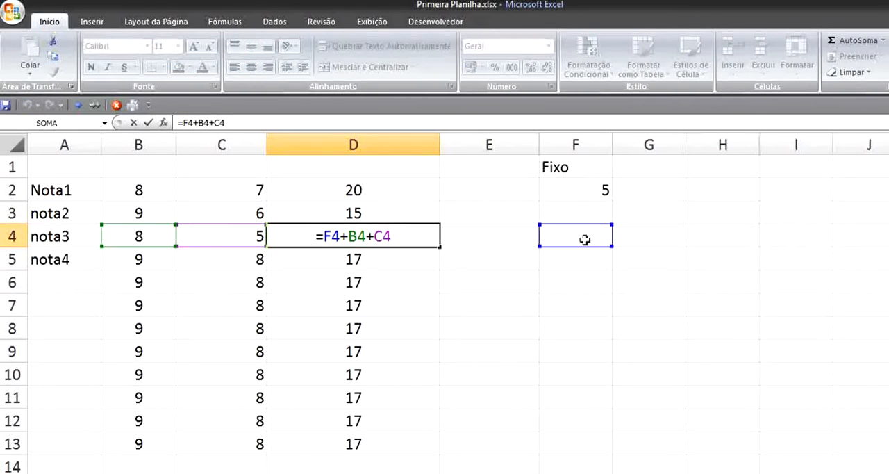
{"action": "left_click", "coordinate": [406, 264]}
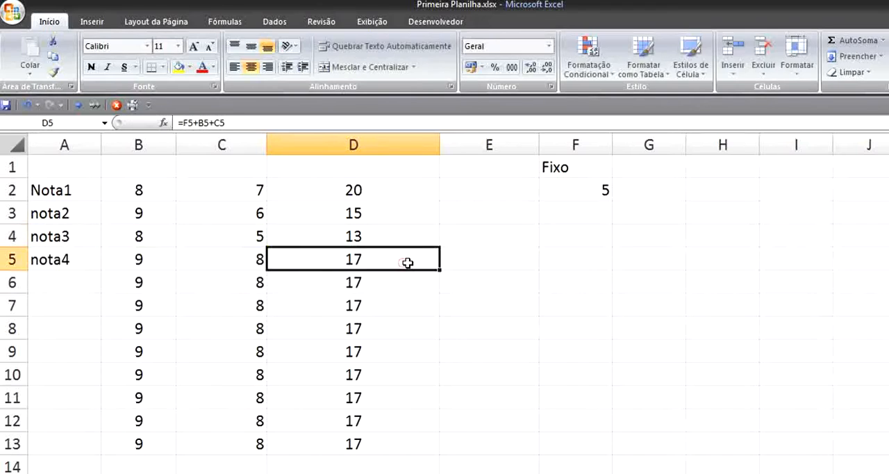
{"action": "double_click", "coordinate": [406, 261]}
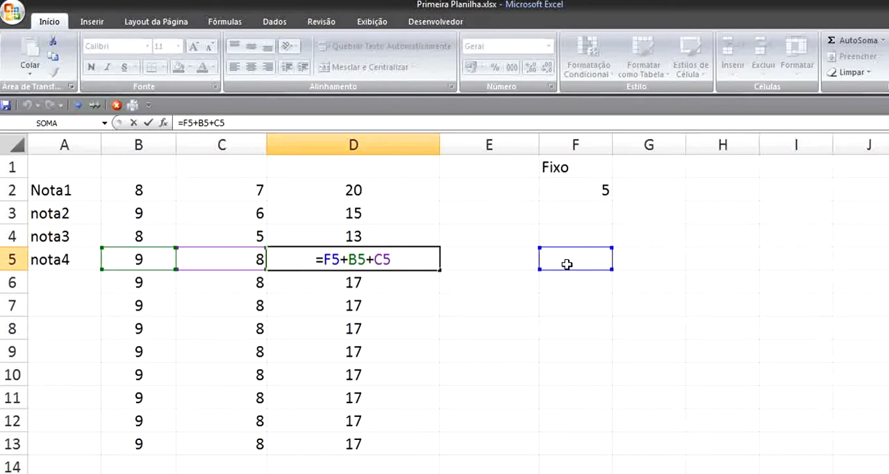
- Lock the row of the fixed value in D2's formula as =F$2+B2+C2 and fill it down through D13
{"action": "left_click", "coordinate": [397, 197]}
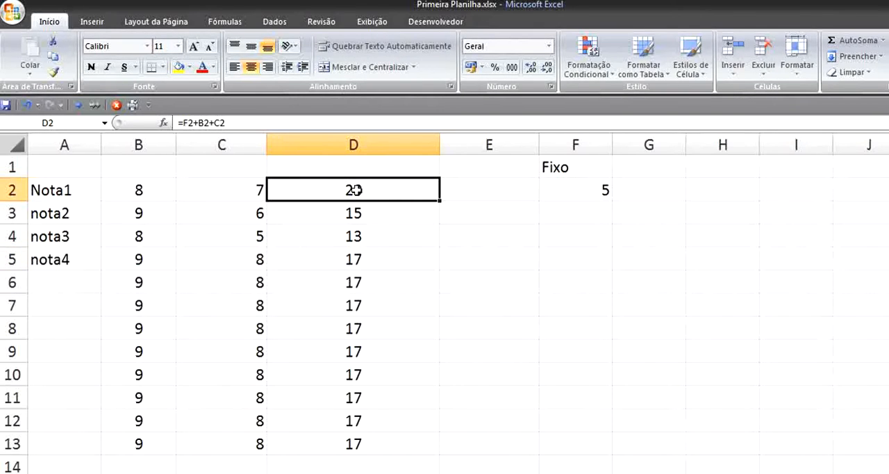
{"action": "key", "text": "F2"}
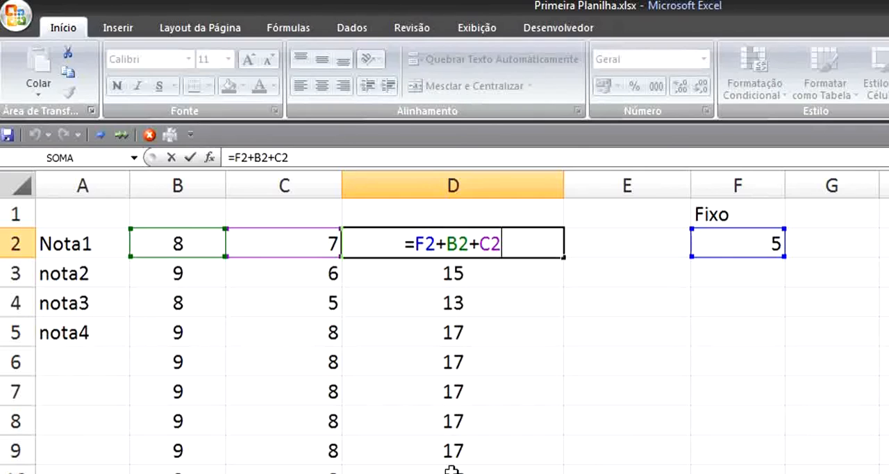
{"action": "left_click", "coordinate": [426, 243]}
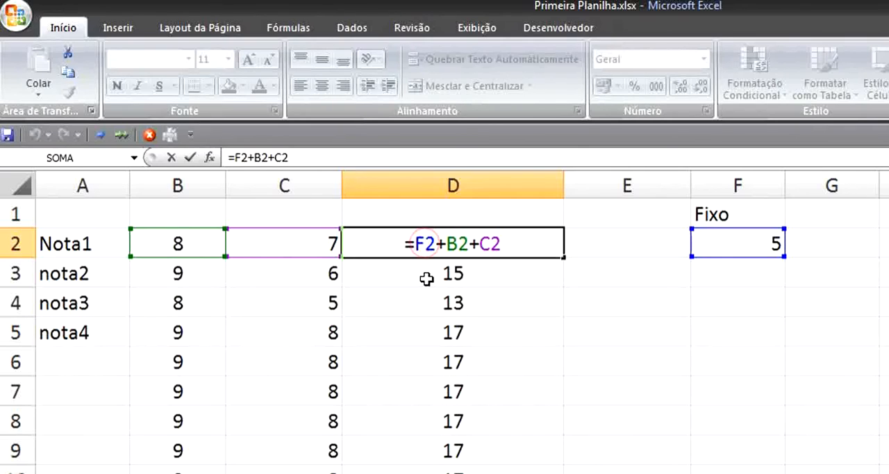
{"action": "type", "text": "$"}
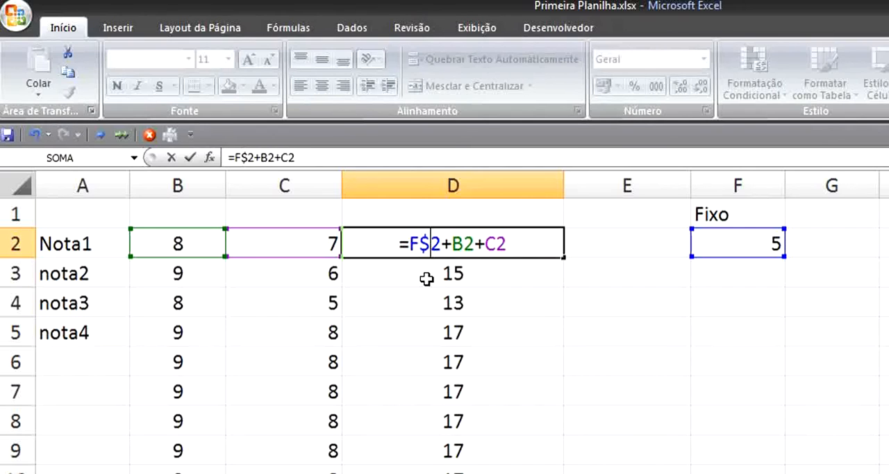
{"action": "key", "text": "Return"}
{"action": "left_click", "coordinate": [489, 241]}
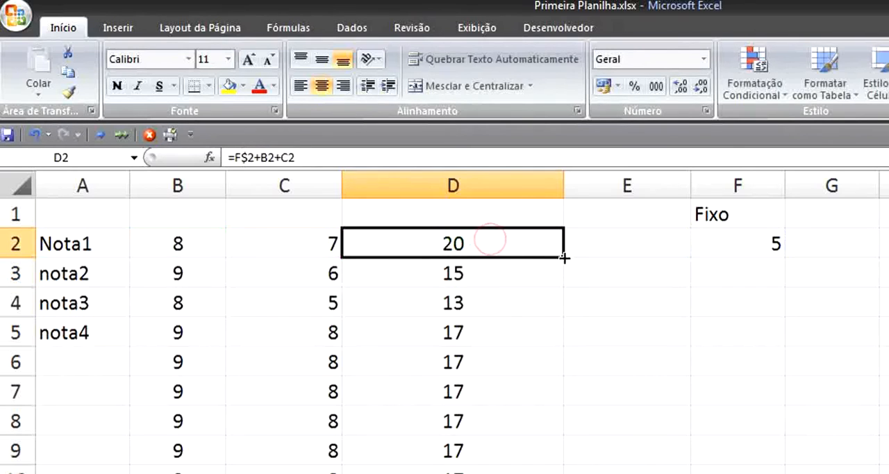
{"action": "left_click_drag", "start_coordinate": [564, 258], "coordinate": [549, 473]}
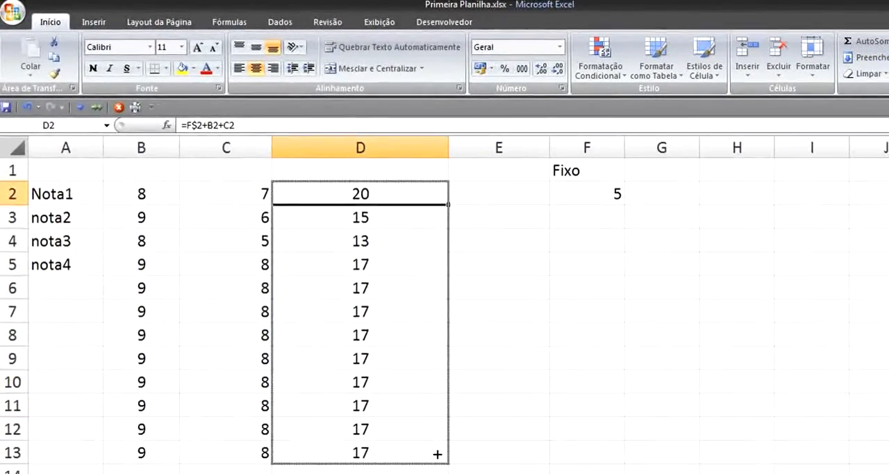
{"action": "left_click_drag", "start_coordinate": [437, 453], "coordinate": [437, 453]}
- Examine the formulas in D2:D10, comparing the locked F$2 reference with the column B and C references in each row
{"action": "left_click", "coordinate": [396, 200]}
{"action": "left_click", "coordinate": [372, 210]}
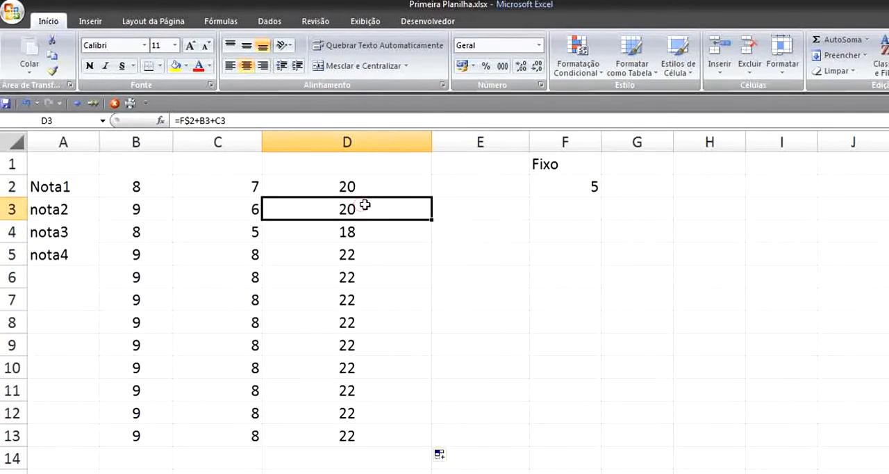
{"action": "left_click", "coordinate": [361, 185]}
{"action": "double_click", "coordinate": [362, 186]}
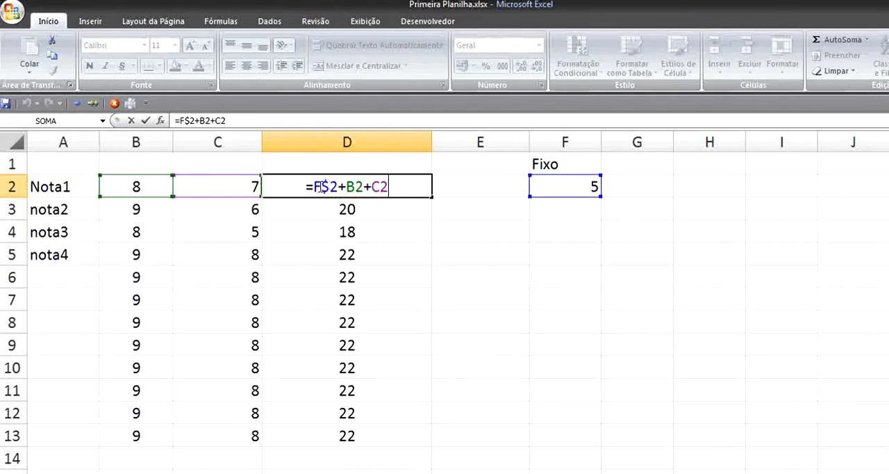
{"action": "left_click", "coordinate": [380, 206]}
{"action": "double_click", "coordinate": [341, 207]}
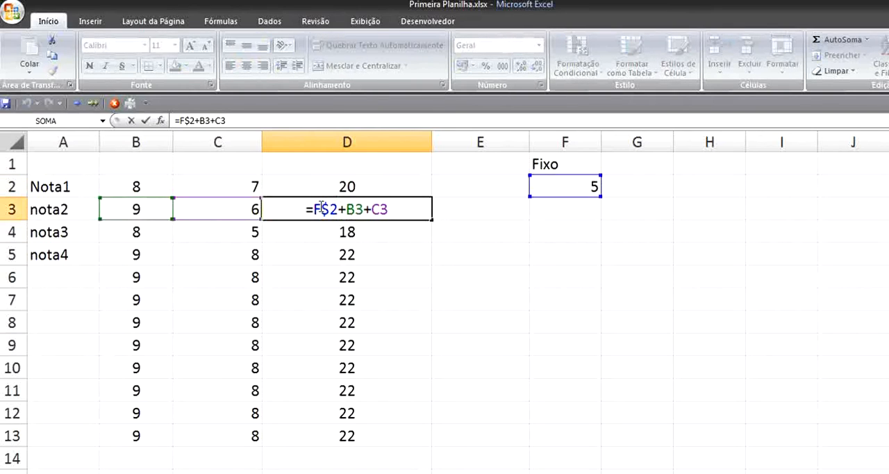
{"action": "left_click", "coordinate": [343, 231]}
{"action": "double_click", "coordinate": [341, 232]}
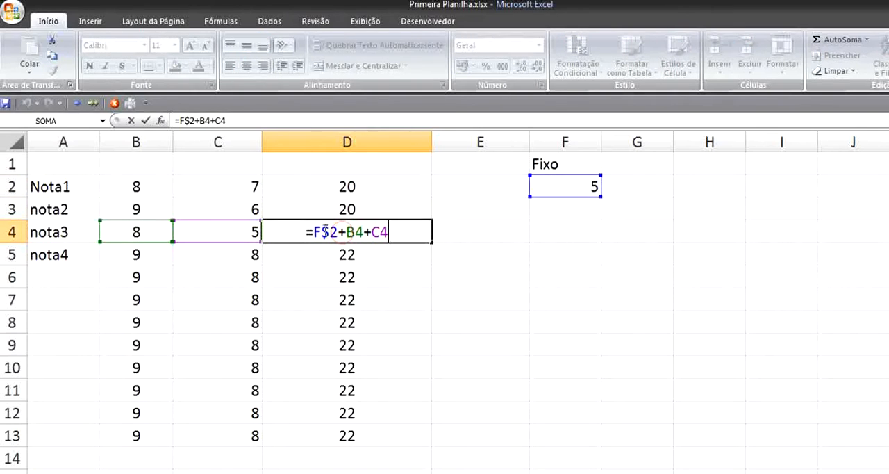
{"action": "left_click", "coordinate": [341, 254]}
{"action": "double_click", "coordinate": [339, 254]}
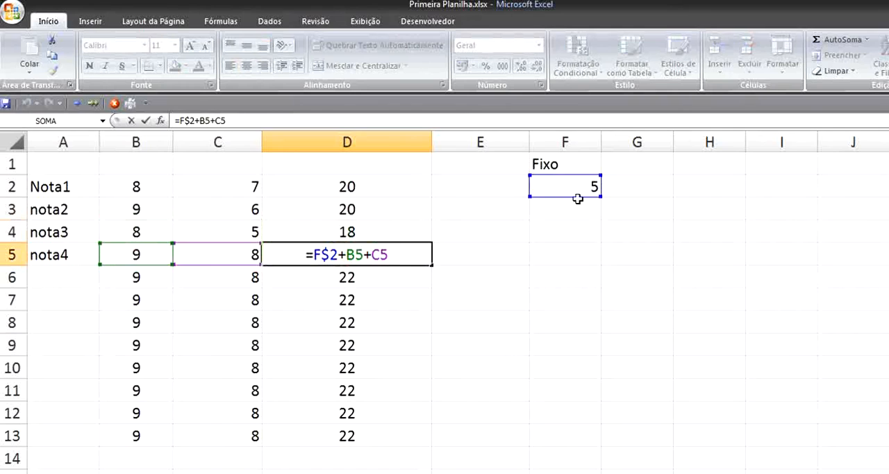
{"action": "left_click", "coordinate": [344, 277]}
{"action": "double_click", "coordinate": [343, 277]}
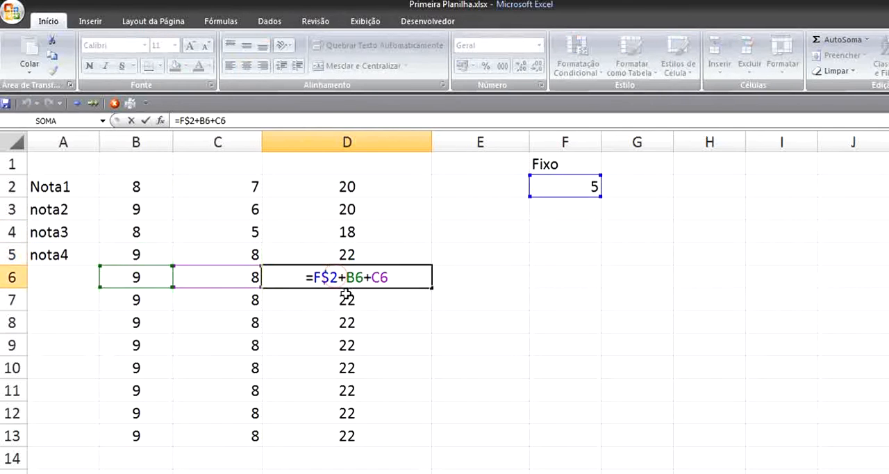
{"action": "left_click", "coordinate": [347, 300]}
{"action": "double_click", "coordinate": [350, 306]}
{"action": "left_click", "coordinate": [351, 321]}
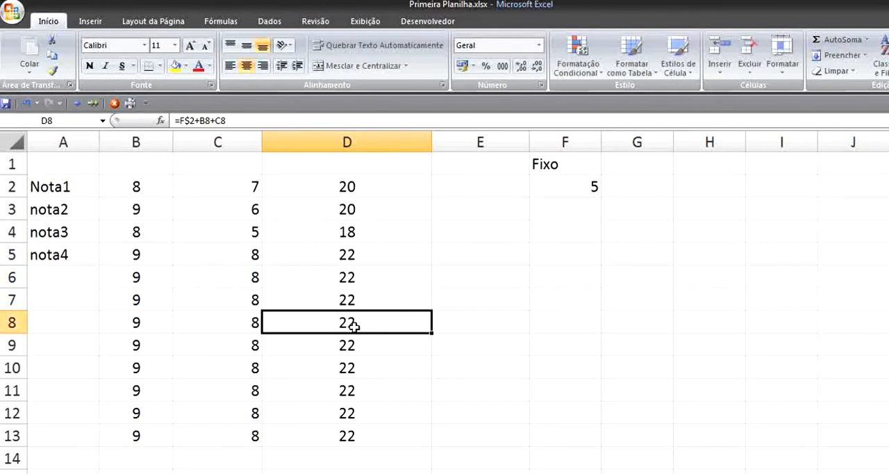
{"action": "double_click", "coordinate": [351, 324]}
{"action": "left_click", "coordinate": [353, 343]}
{"action": "double_click", "coordinate": [357, 344]}
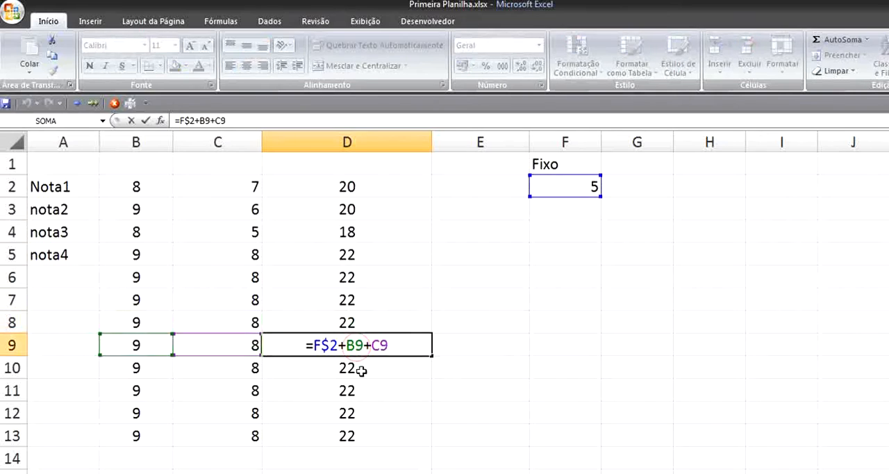
{"action": "left_click", "coordinate": [362, 368]}
{"action": "double_click", "coordinate": [362, 368]}
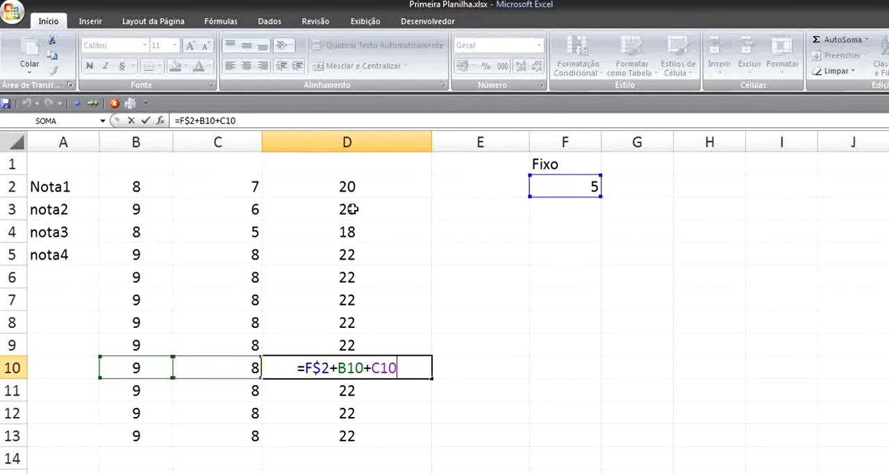
- Clear the filled formulas from D3:D13, keeping only the one in D2, and select D2
{"action": "left_click", "coordinate": [366, 187]}
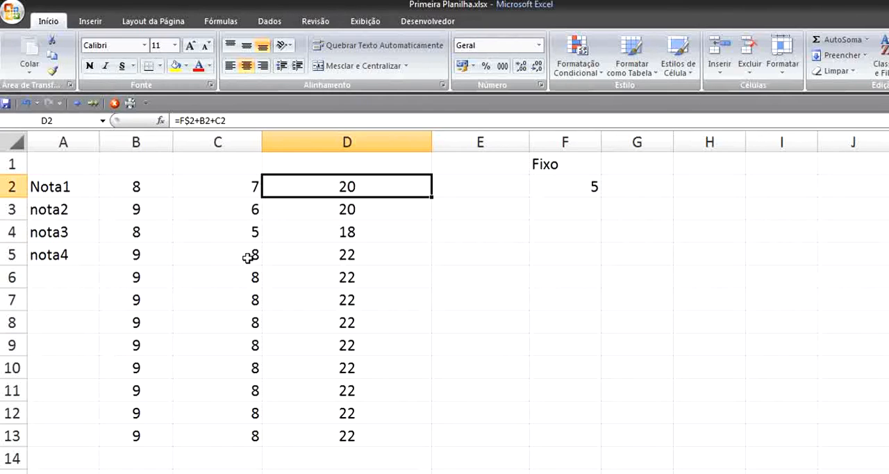
{"action": "left_click_drag", "start_coordinate": [347, 223], "coordinate": [358, 437]}
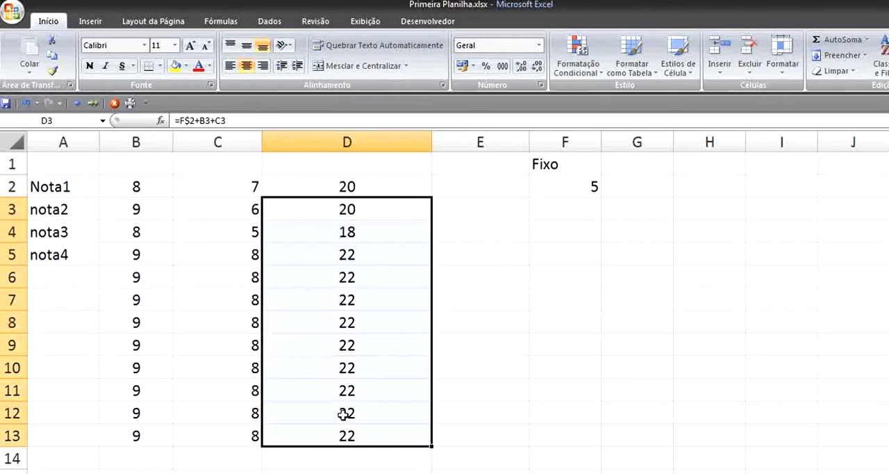
{"action": "key", "text": "Delete"}
{"action": "left_click", "coordinate": [382, 179]}
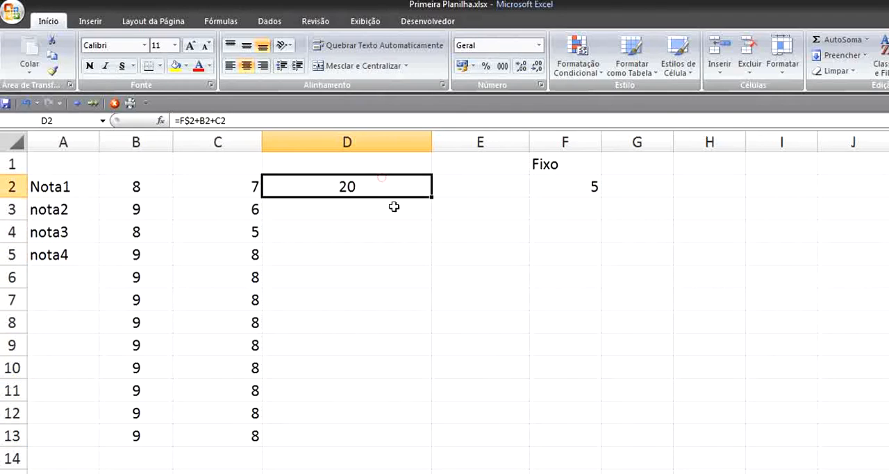
- Fill D2's formula down through D13 and check the F$2 reference in the formulas in D3:D5
{"action": "double_click", "coordinate": [433, 197]}
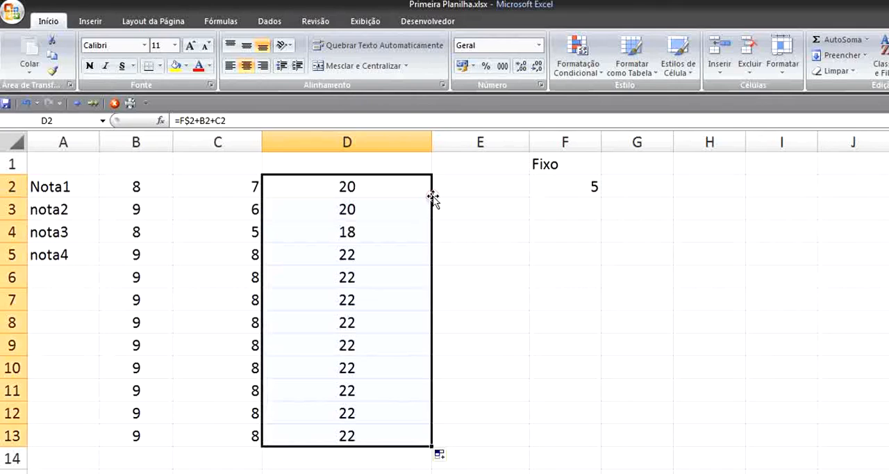
{"action": "left_click", "coordinate": [388, 207]}
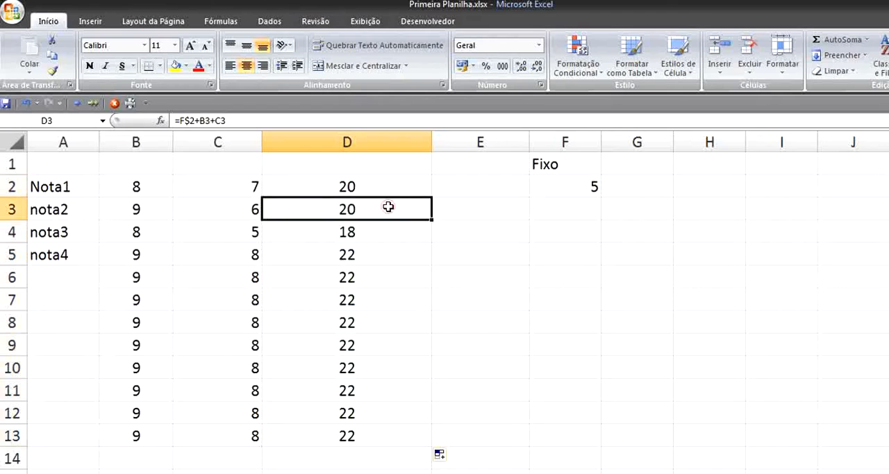
{"action": "double_click", "coordinate": [382, 213]}
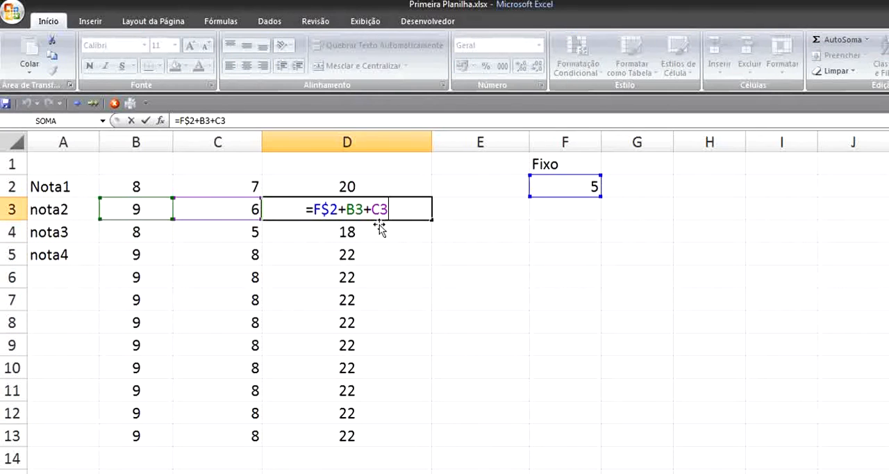
{"action": "left_click", "coordinate": [369, 230]}
{"action": "double_click", "coordinate": [387, 239]}
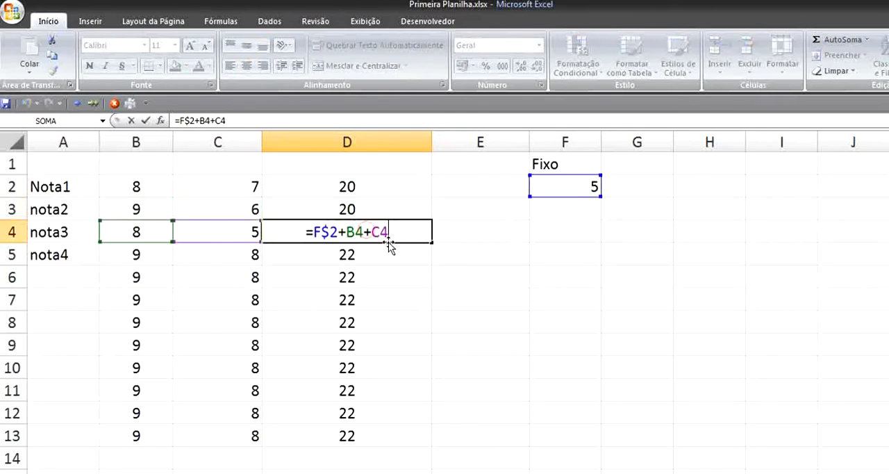
{"action": "double_click", "coordinate": [377, 262]}
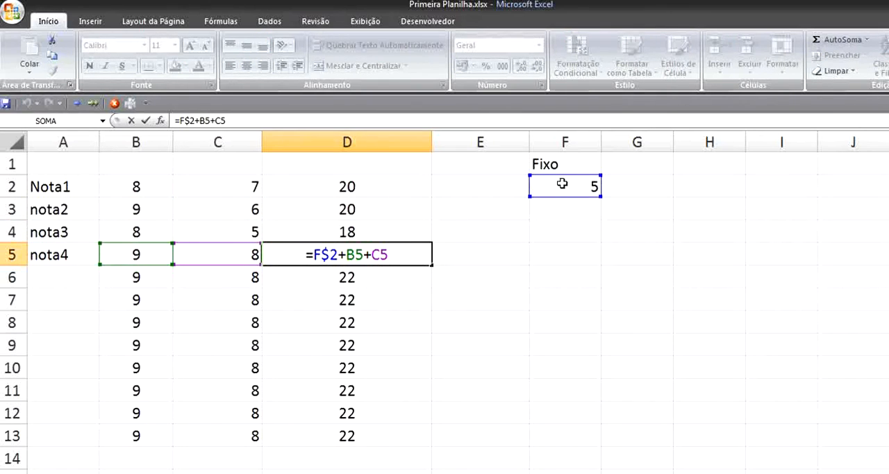
{"action": "left_click", "coordinate": [396, 185]}
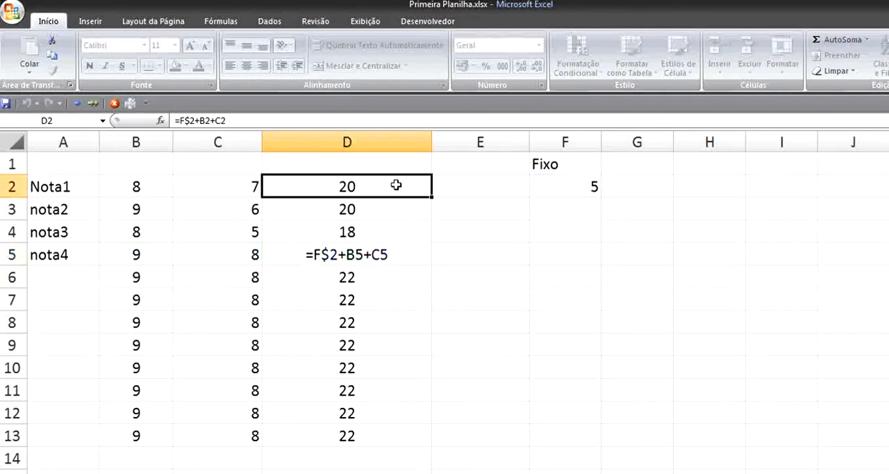
- Change the fixed value in F2 to 6 and review the recalculated sums in column D
{"action": "left_click", "coordinate": [581, 192]}
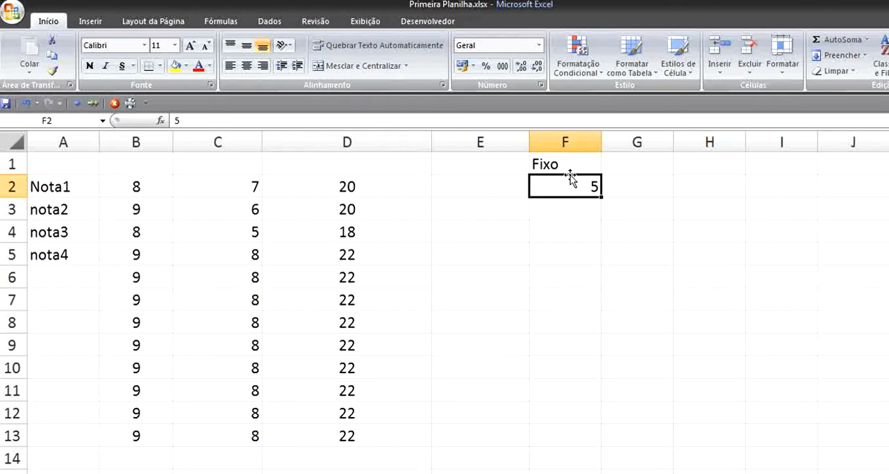
{"action": "type", "text": "6"}
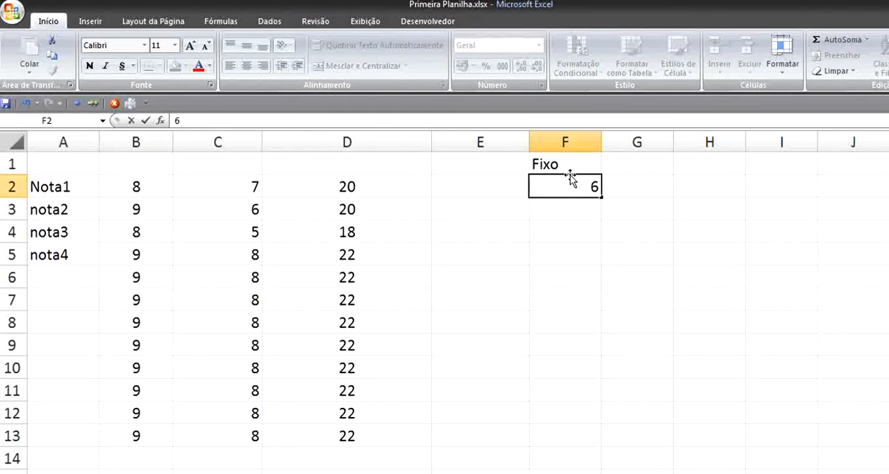
{"action": "key", "text": "Return"}
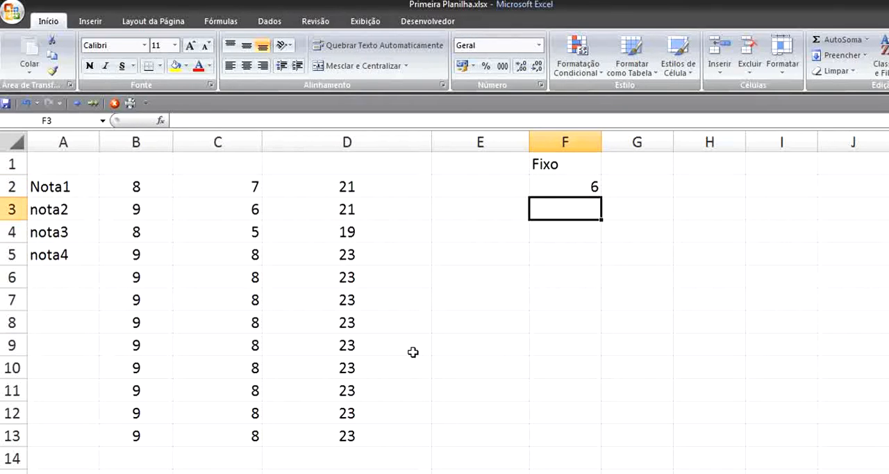
{"action": "left_click", "coordinate": [595, 188]}
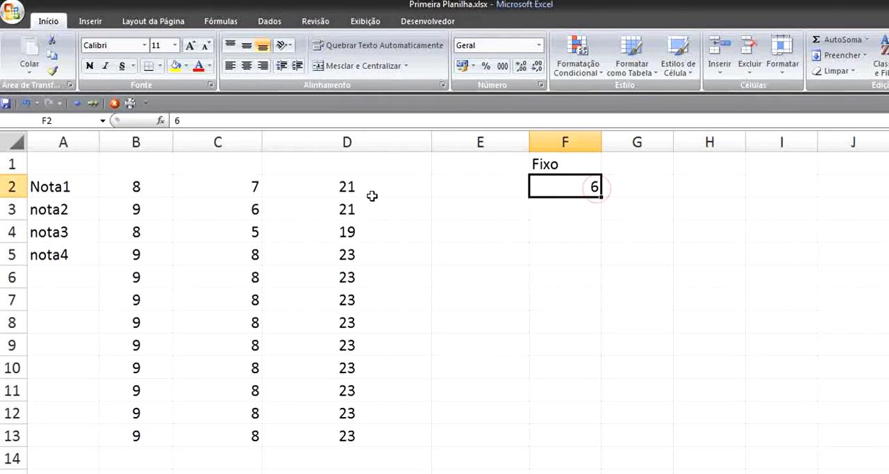
{"action": "left_click", "coordinate": [394, 179]}
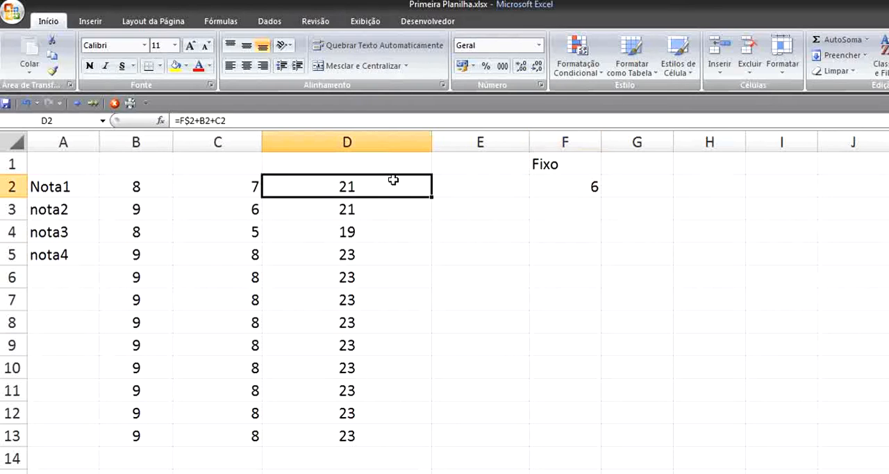
{"action": "scroll", "coordinate": [397, 216], "scroll_direction": "down", "scroll_amount": 2}
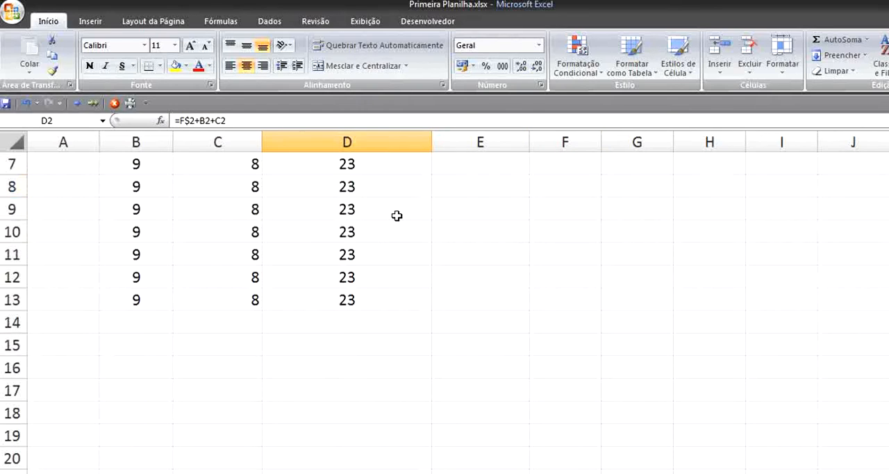
{"action": "scroll", "coordinate": [397, 216], "scroll_direction": "up", "scroll_amount": 2}
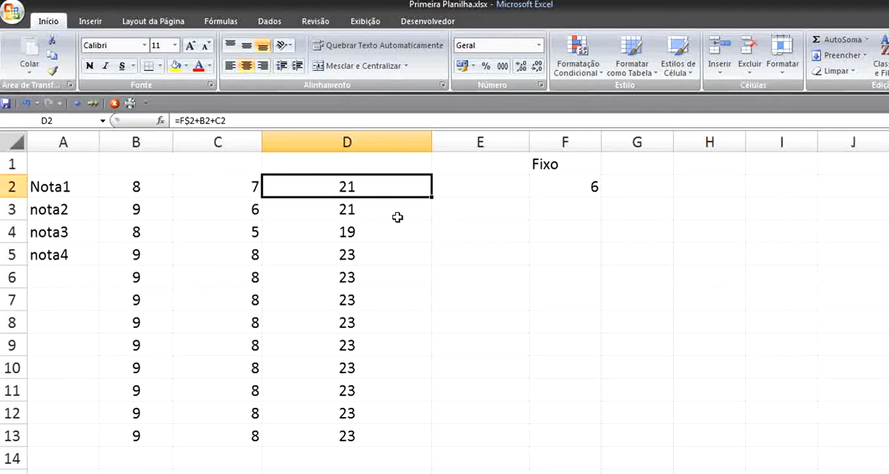